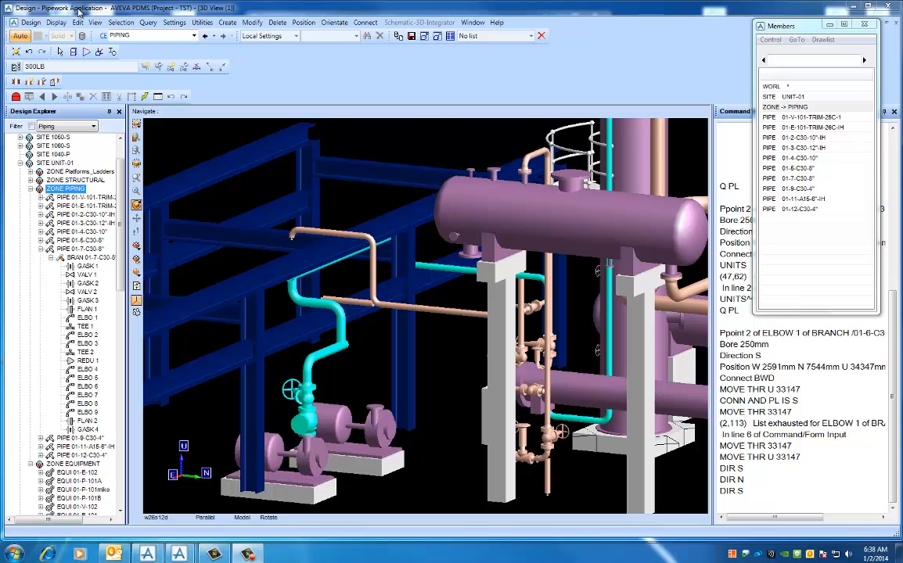
# - Filter the explorer to Piping and start a new pipe in the PIPING zone named 01-6-C30-10"
pyautogui.click(80, 127)
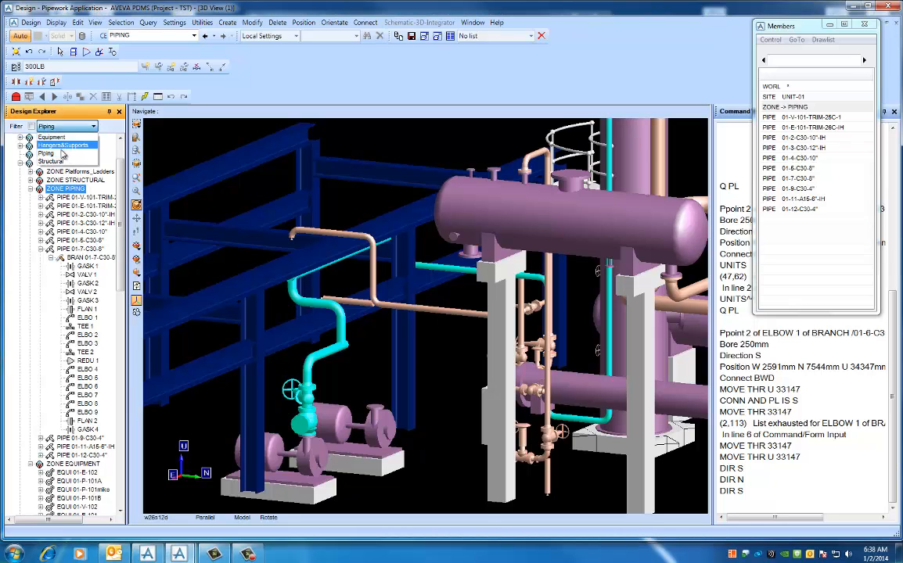
pyautogui.click(63, 156)
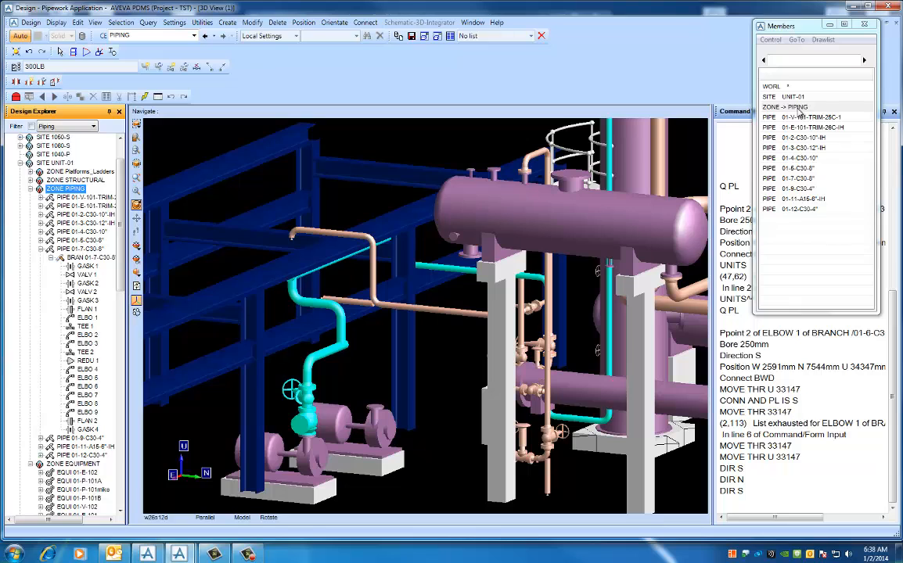
pyautogui.click(228, 25)
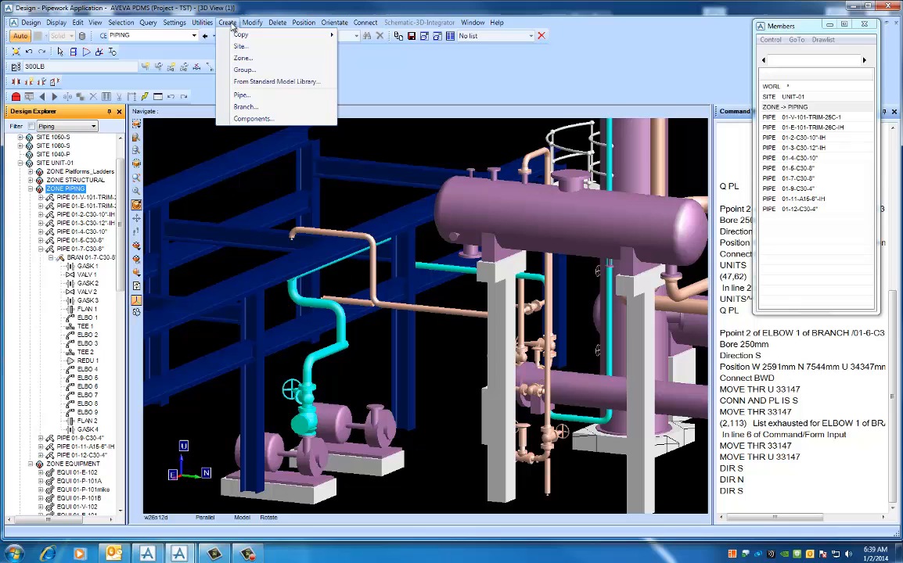
pyautogui.click(248, 98)
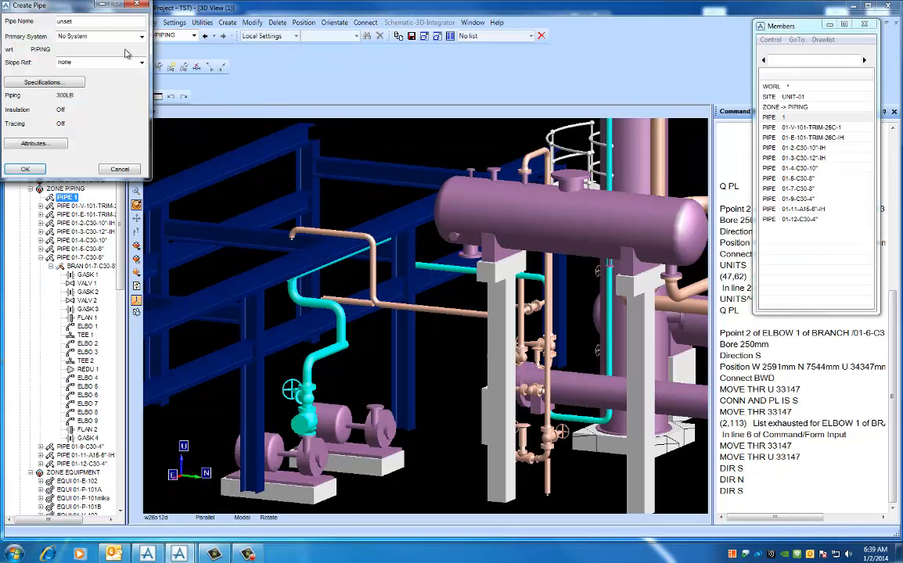
pyautogui.doubleClick(70, 21)
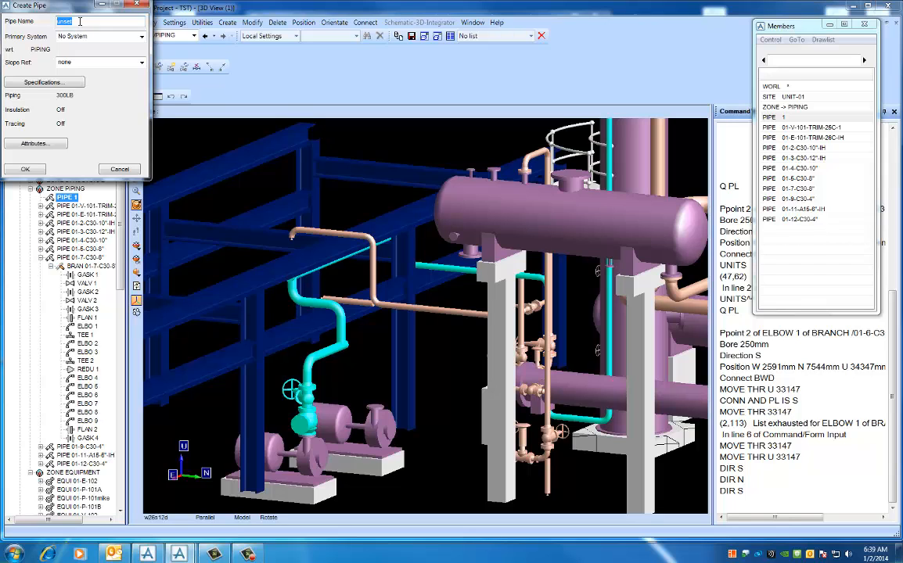
pyautogui.write('01-6')
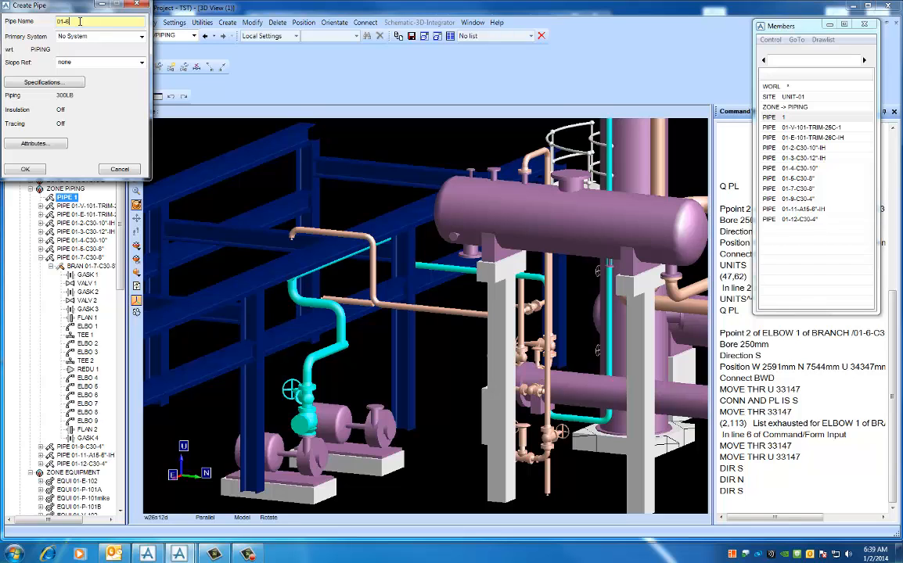
pyautogui.write('-C30-10"')
pyautogui.press('Return')
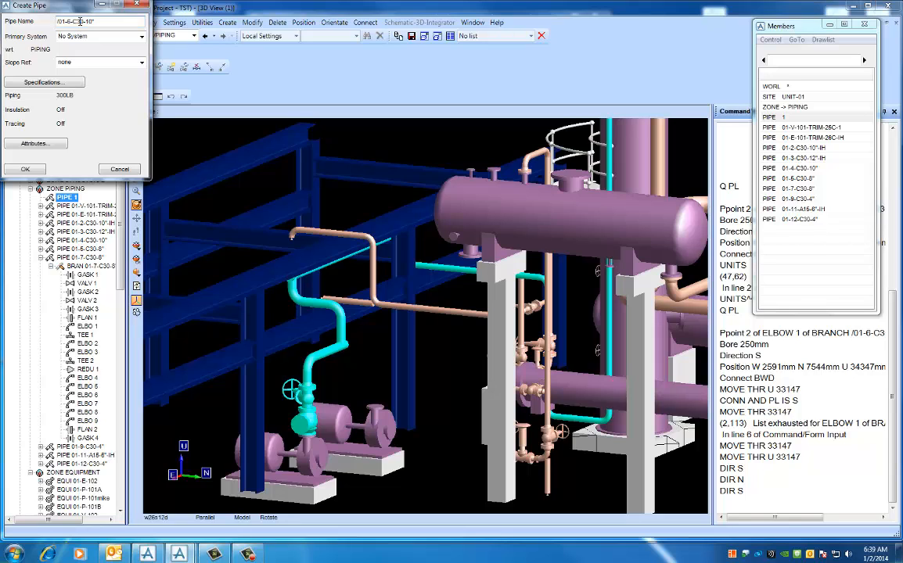
# - Assign the new pipe No System as primary system and 300LB as its default piping specification
pyautogui.click(142, 40)
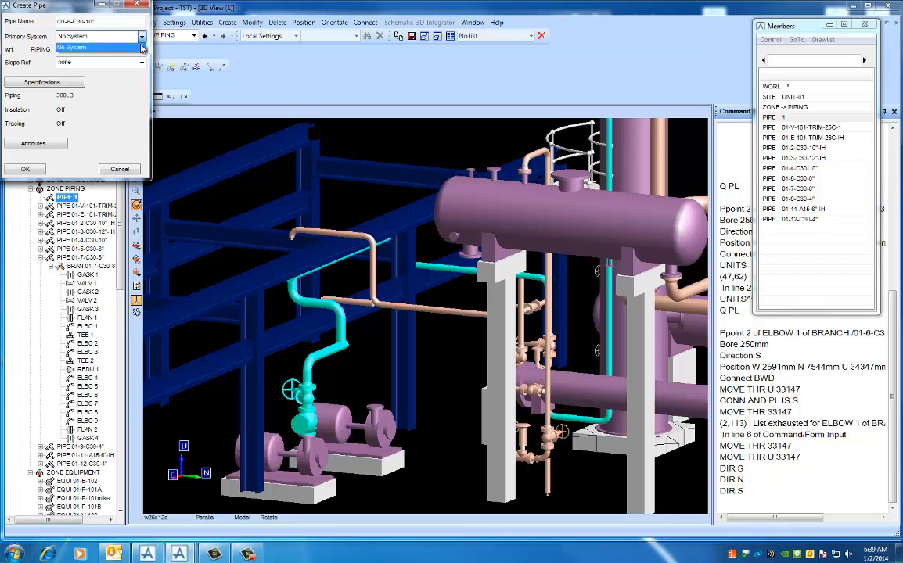
pyautogui.click(138, 47)
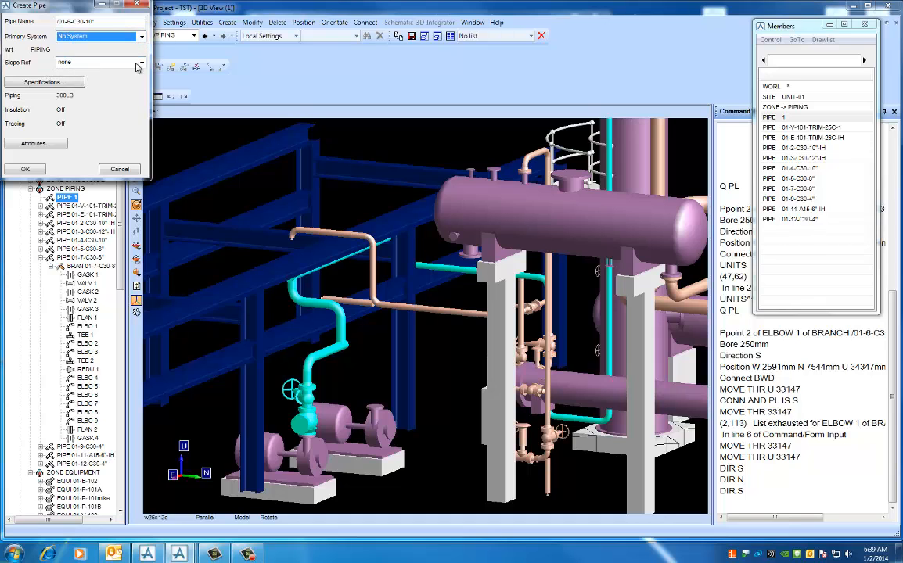
pyautogui.click(33, 83)
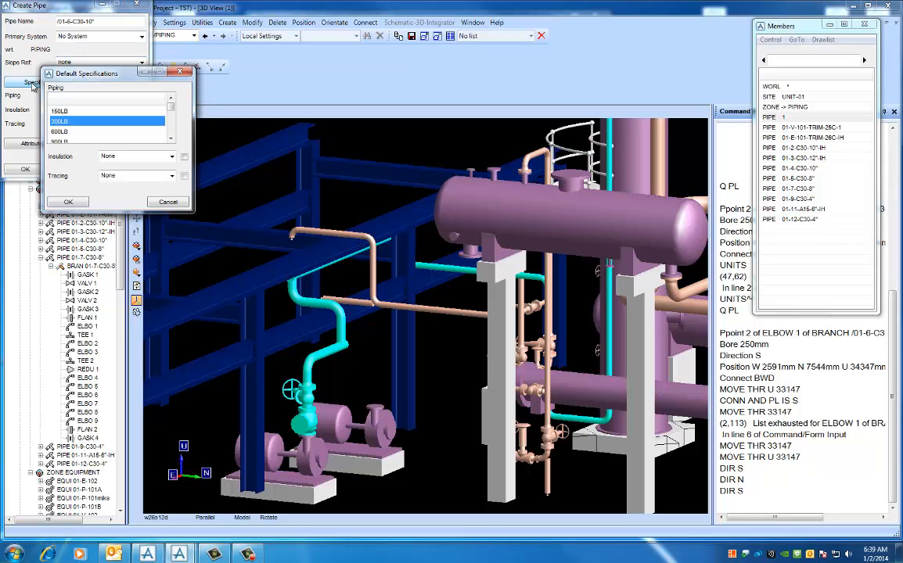
pyautogui.click(135, 114)
pyautogui.click(77, 121)
pyautogui.click(77, 204)
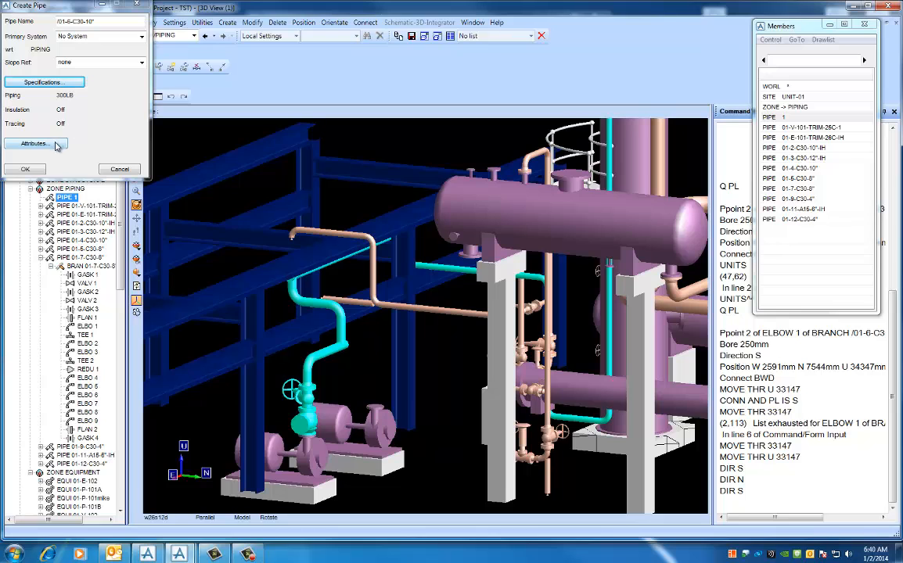
# - Set the new pipe's bore to 250 mm in its attributes
pyautogui.click(55, 143)
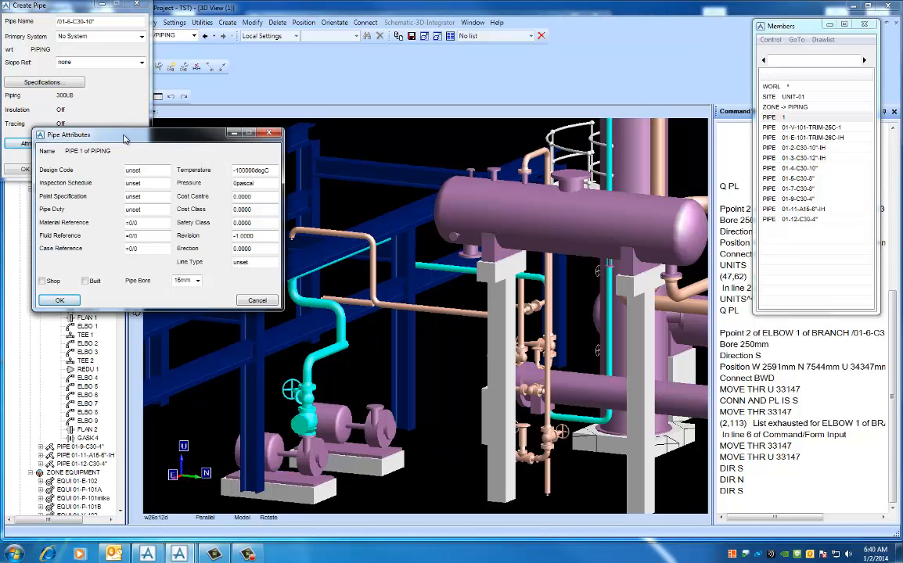
pyautogui.moveTo(114, 133); pyautogui.dragTo(176, 124)
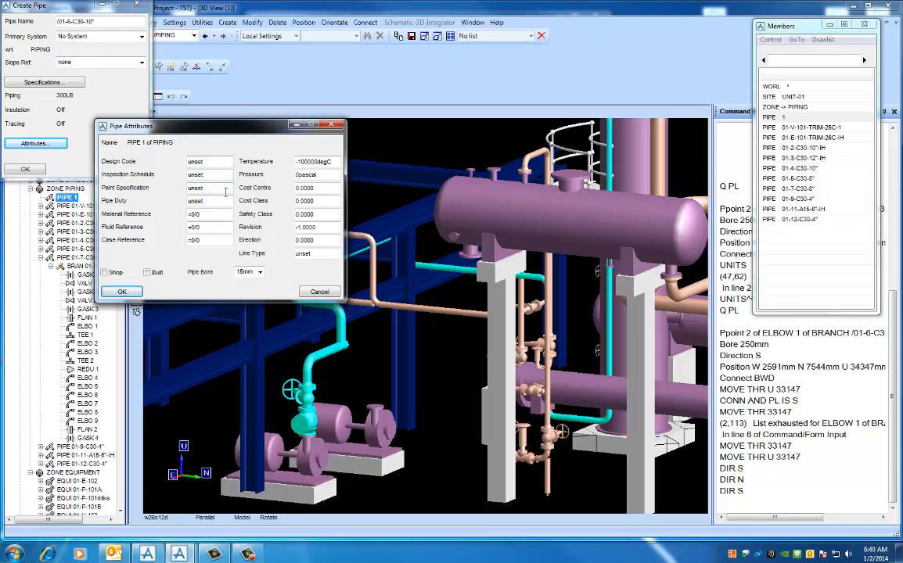
pyautogui.click(259, 273)
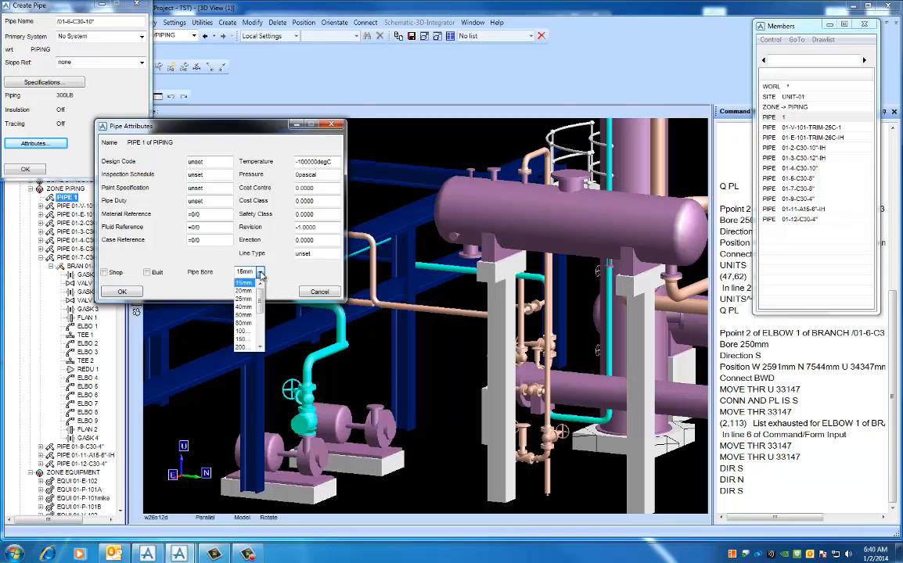
pyautogui.moveTo(261, 303)
pyautogui.mouseDown()
pyautogui.moveTo(261, 317)
pyautogui.moveTo(262, 308)
pyautogui.mouseUp()
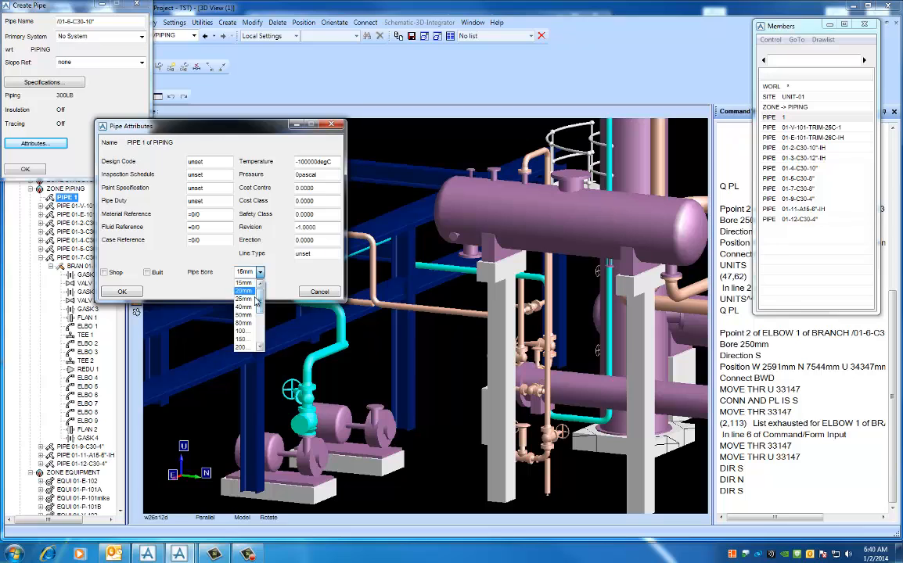
pyautogui.click(259, 348)
pyautogui.click(244, 349)
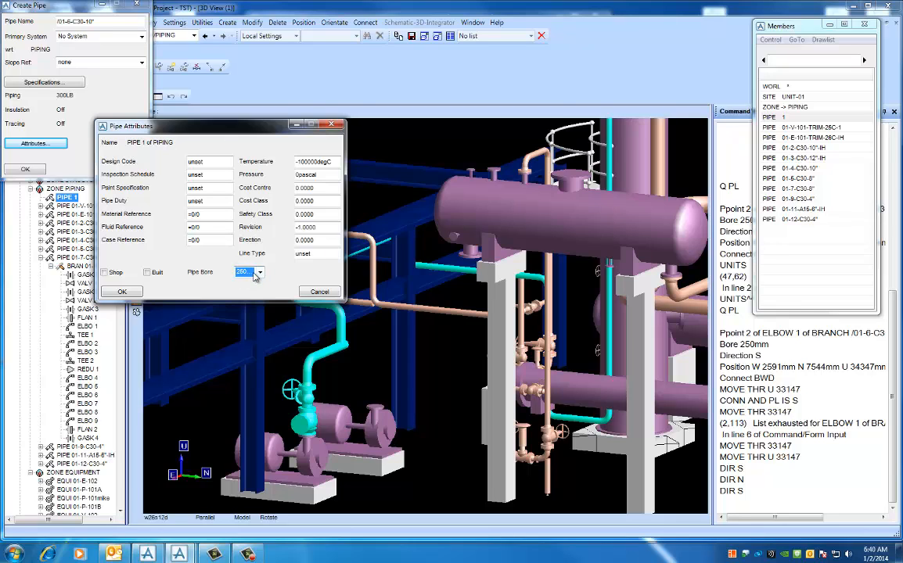
pyautogui.click(123, 292)
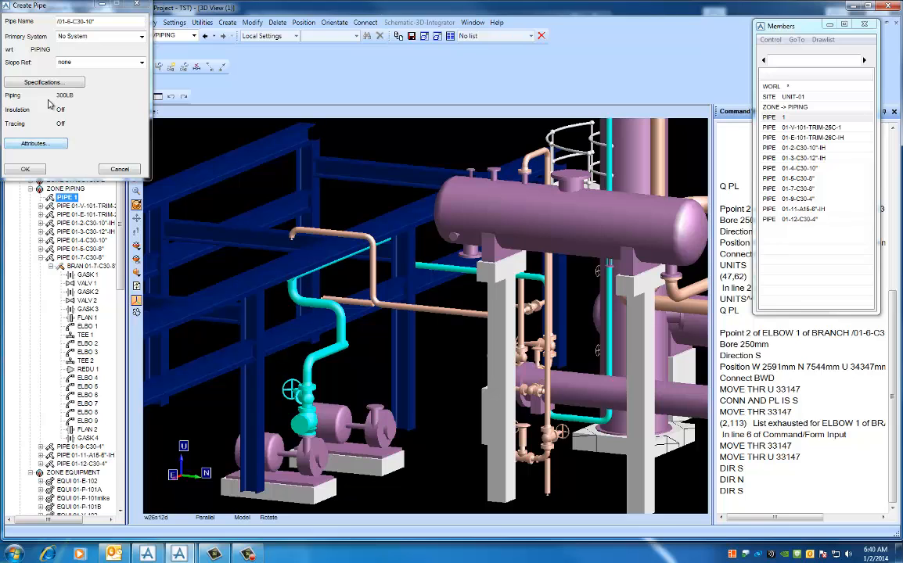
# - Finish creating the pipe and create its first branch with the suggested name and the head/tail setting Connect
pyautogui.click(28, 171)
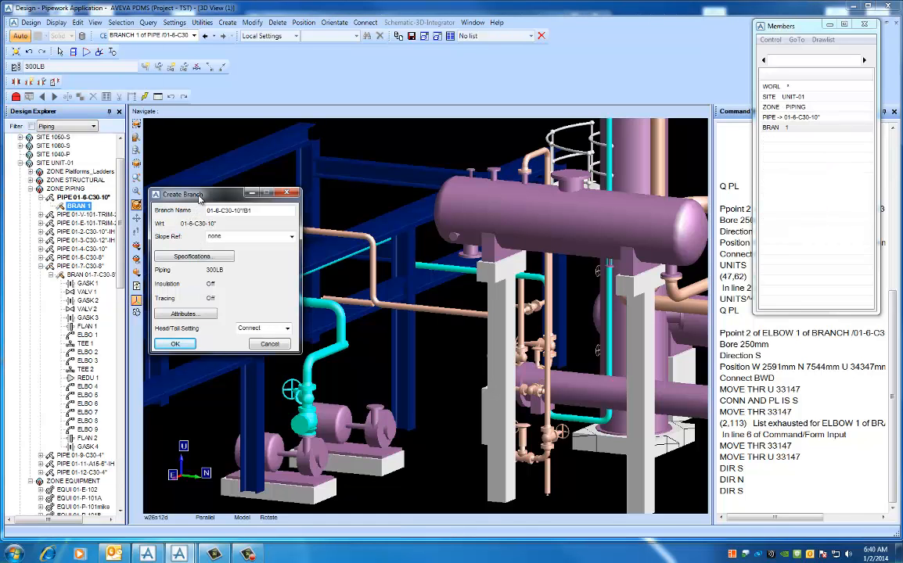
pyautogui.moveTo(204, 195); pyautogui.dragTo(218, 120)
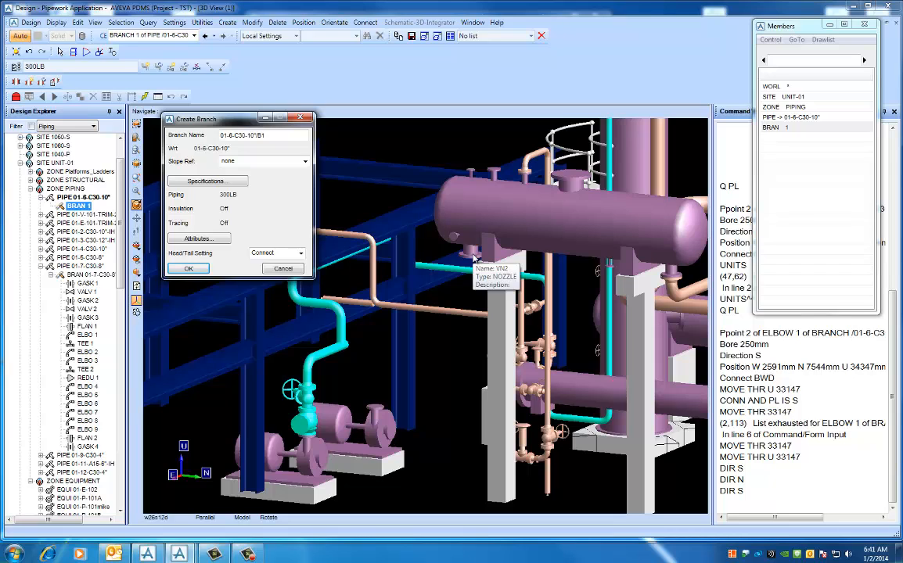
pyautogui.click(202, 270)
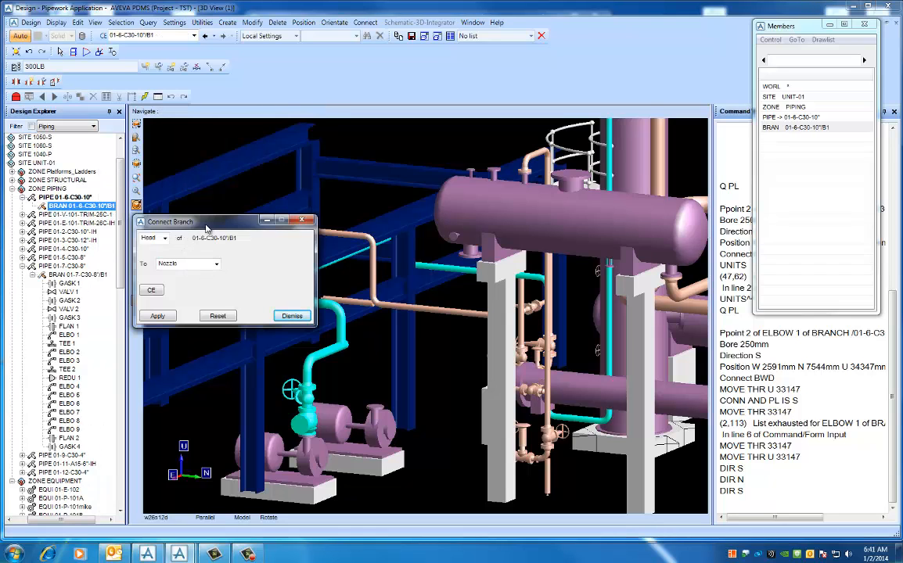
# - Connect the branch head to nozzle VN2 on the underside of the horizontal vessel
pyautogui.click(164, 238)
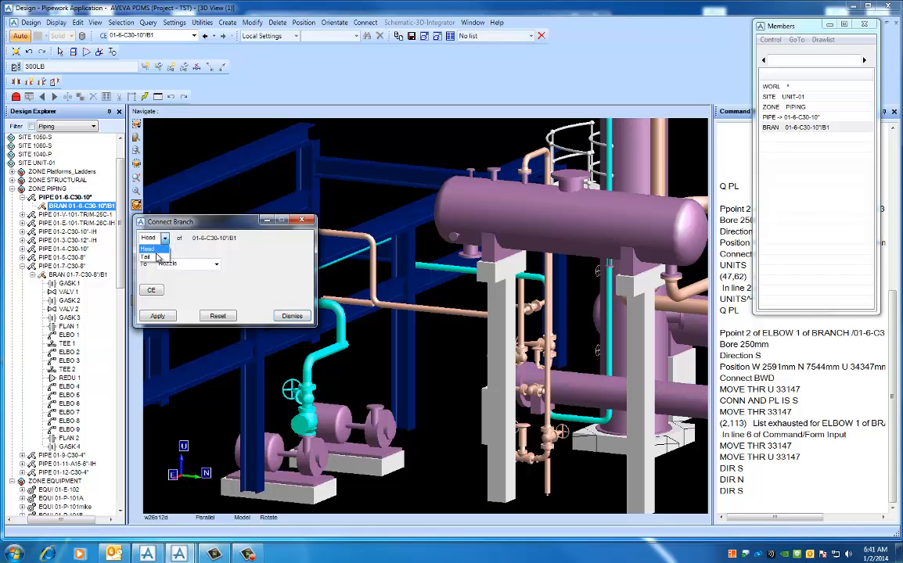
pyautogui.click(159, 245)
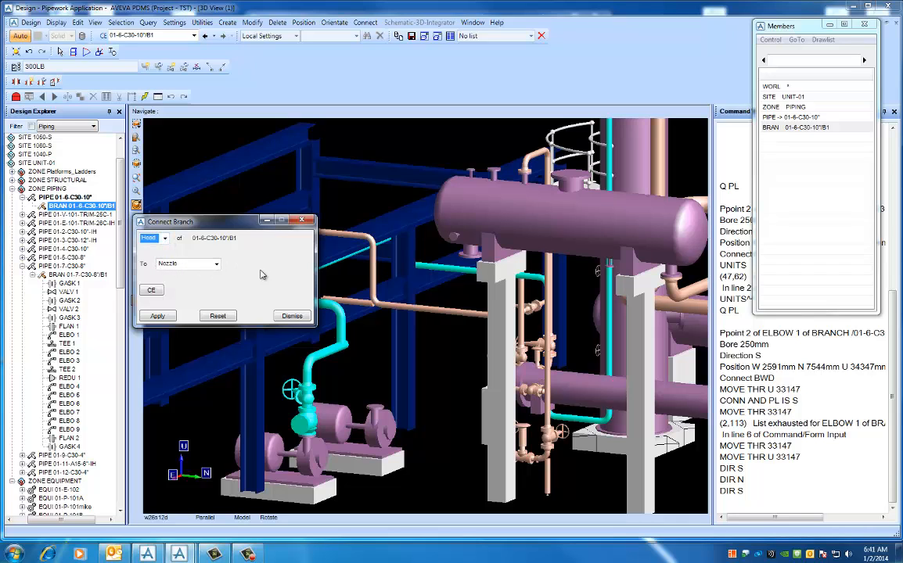
pyautogui.click(196, 263)
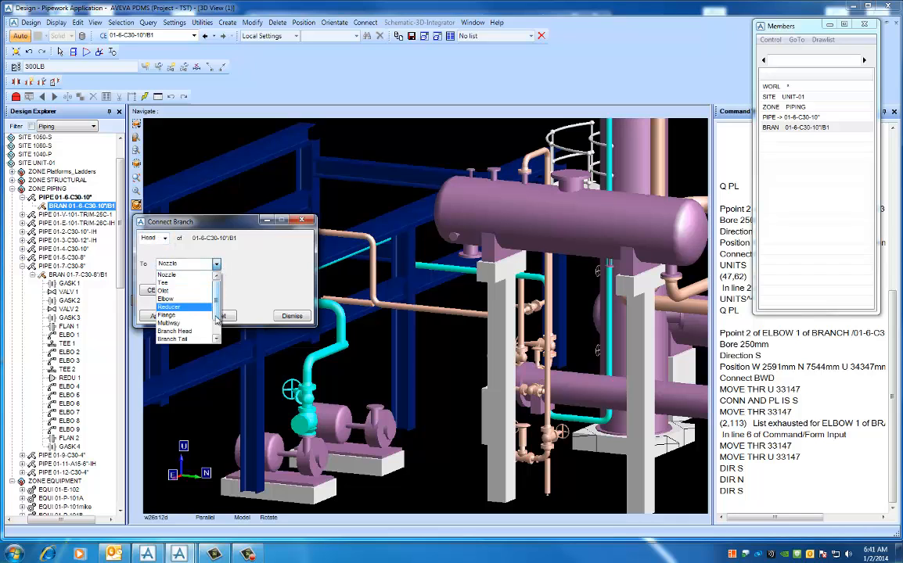
pyautogui.click(178, 276)
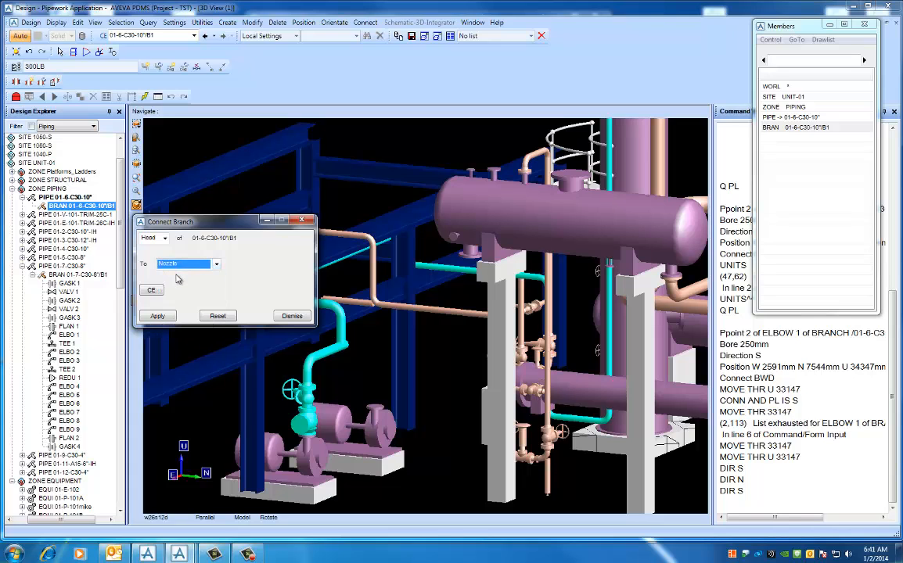
pyautogui.click(157, 316)
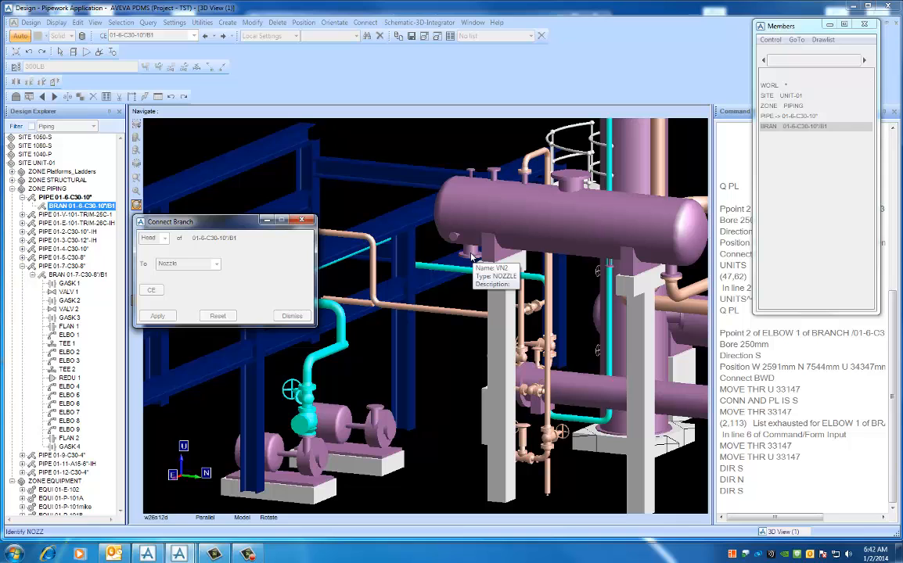
pyautogui.click(472, 256)
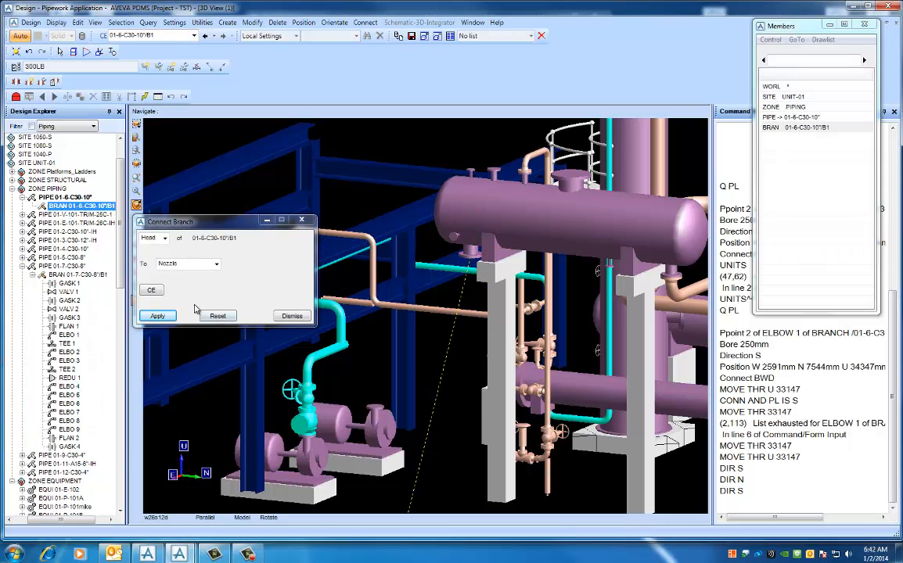
# - Connect the branch tail to the pump suction nozzle PA_SUCT and close the branch connection form
pyautogui.click(160, 238)
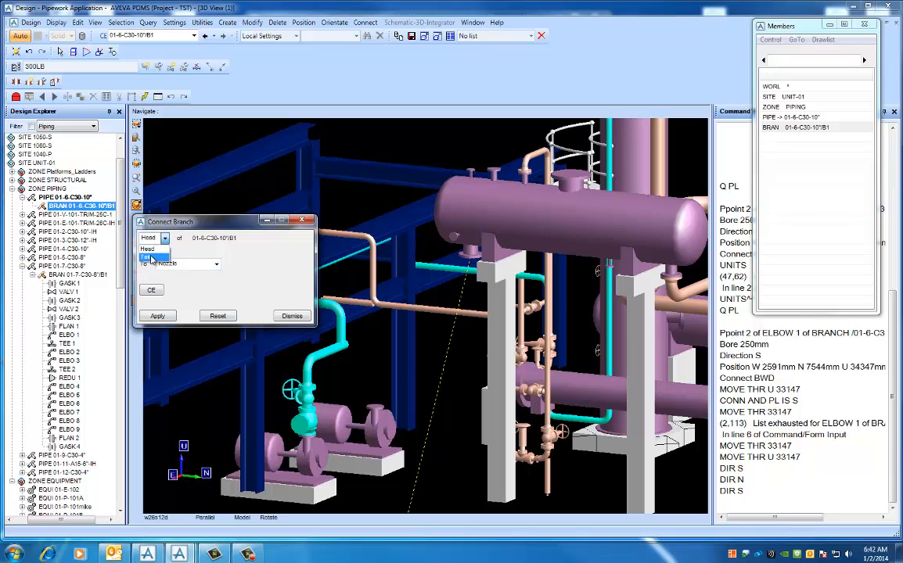
pyautogui.click(150, 257)
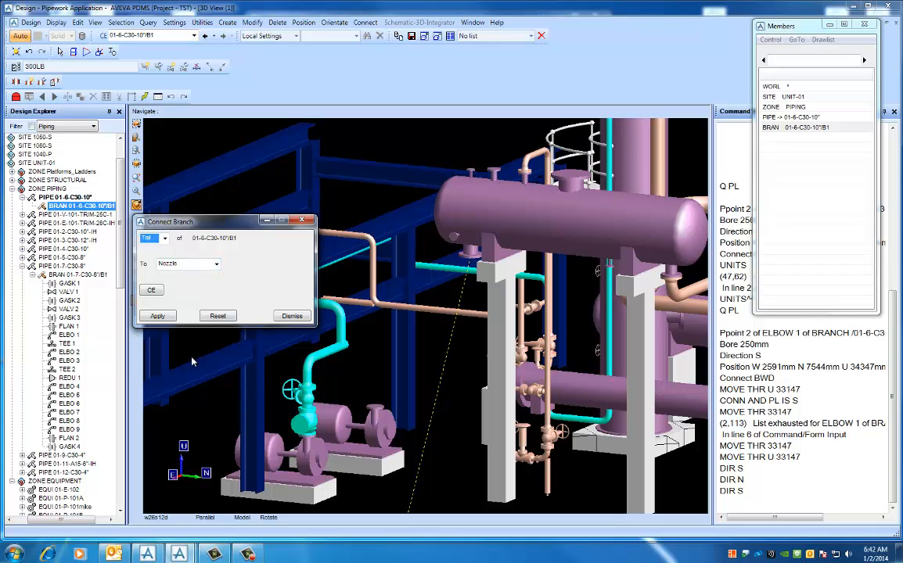
pyautogui.click(160, 316)
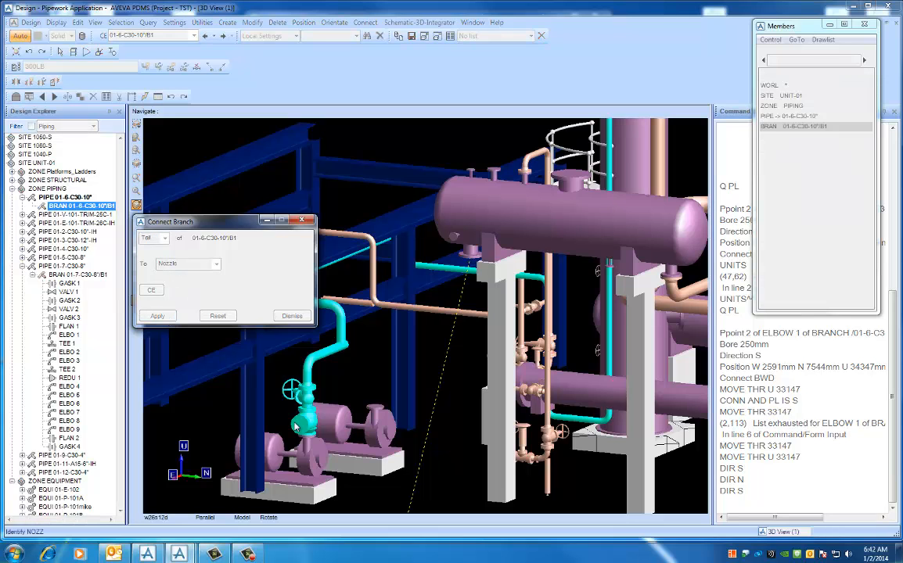
pyautogui.click(326, 465)
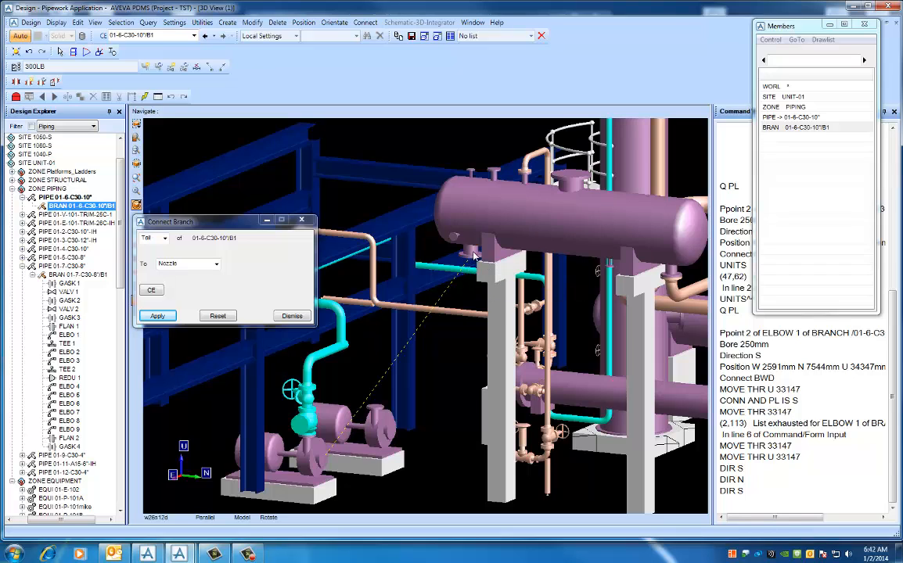
pyautogui.moveTo(472, 257)
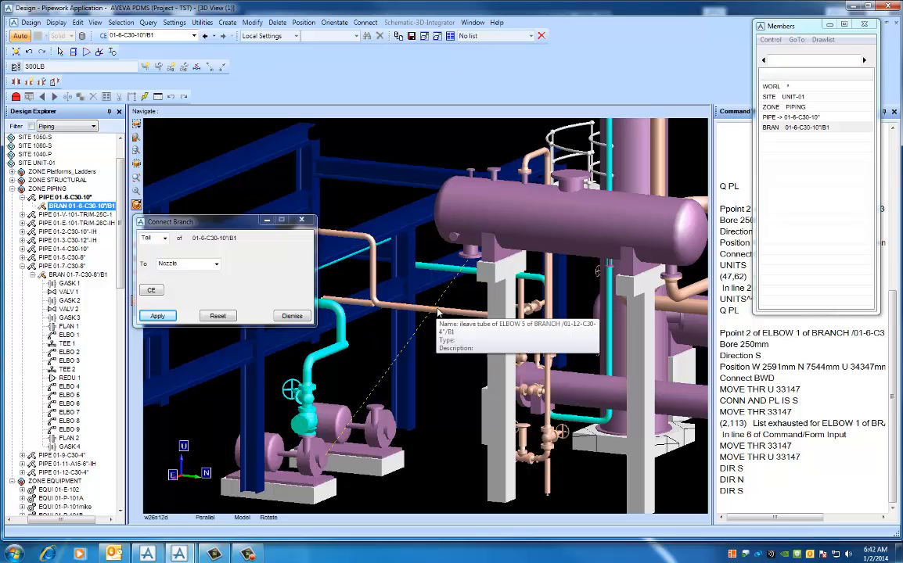
pyautogui.click(292, 316)
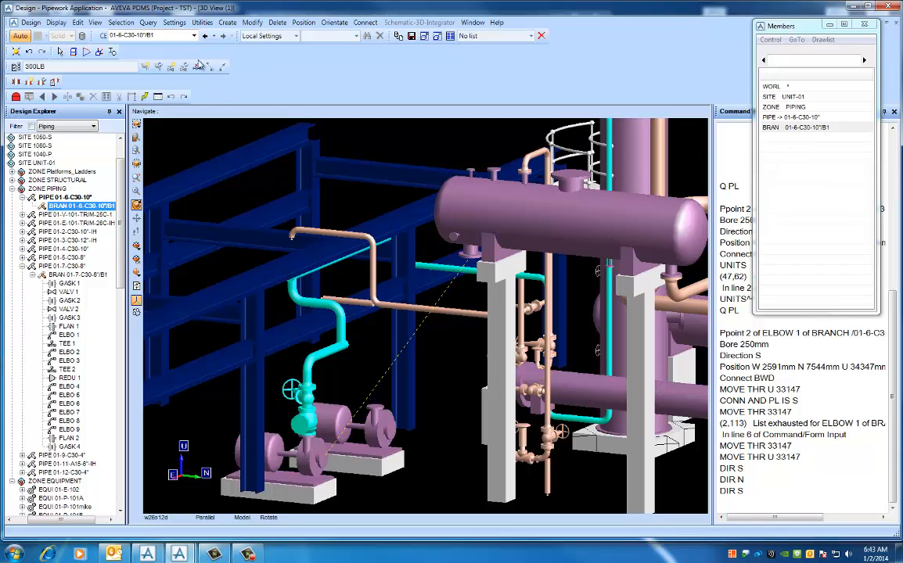
# - Create a gasket at the branch head, working forwards with the Default and Auto Conn options enabled
pyautogui.click(226, 22)
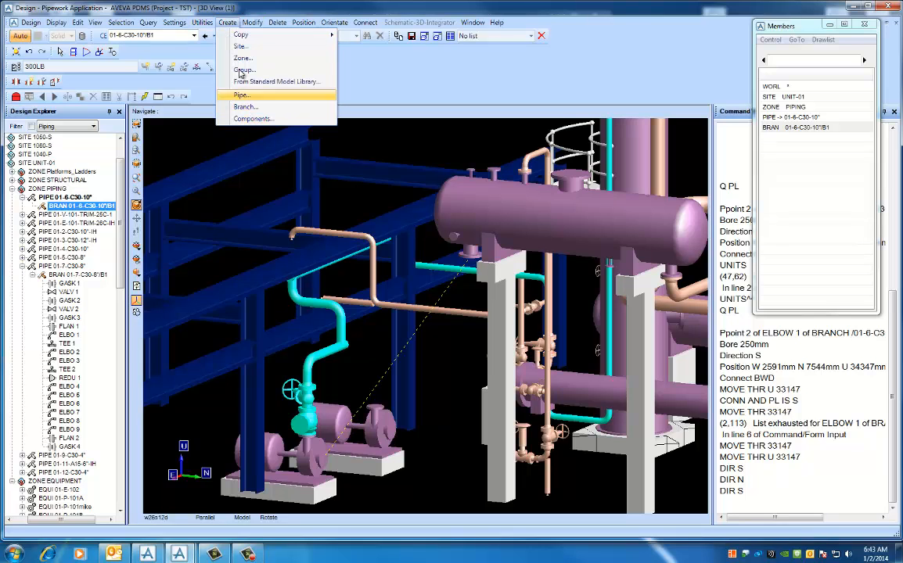
pyautogui.click(252, 119)
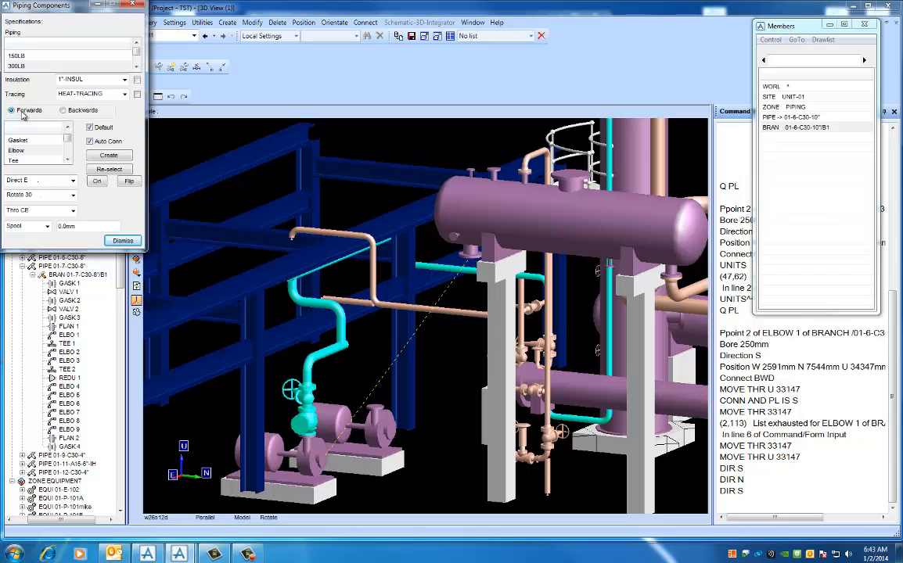
pyautogui.click(63, 110)
pyautogui.click(12, 111)
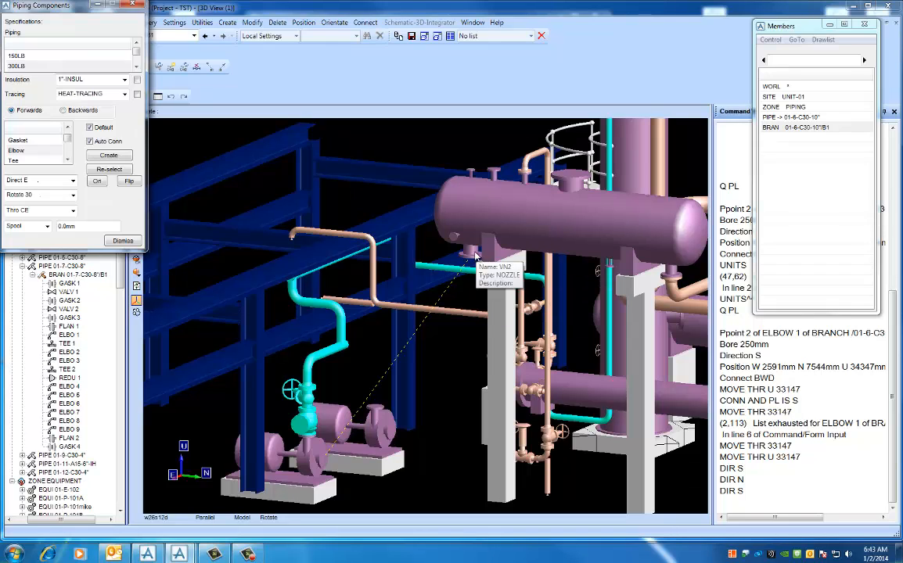
pyautogui.click(67, 130)
pyautogui.click(25, 151)
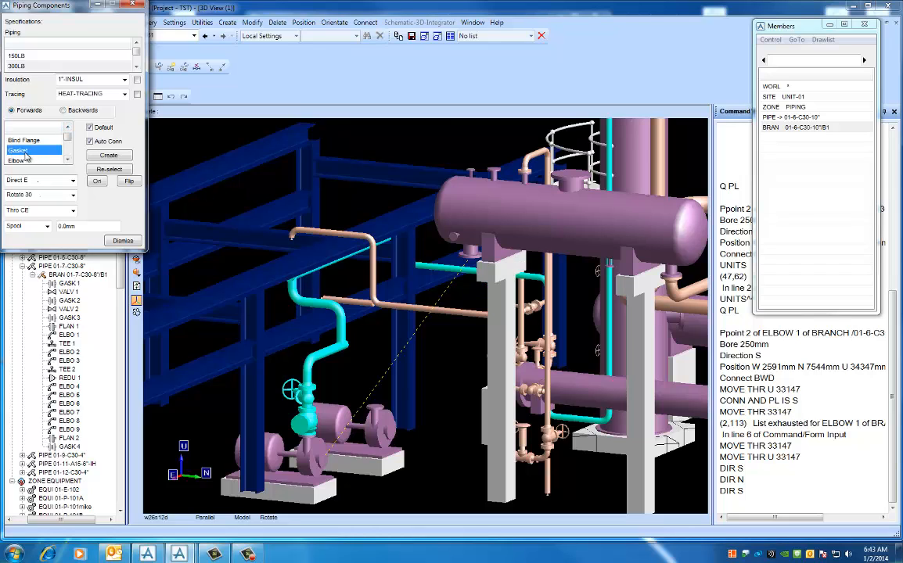
pyautogui.click(90, 141)
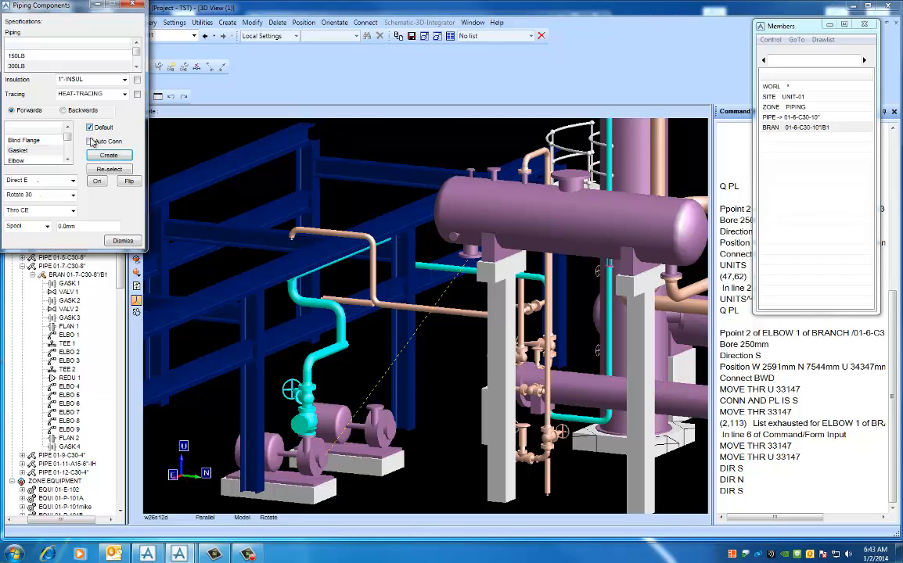
pyautogui.click(89, 142)
pyautogui.click(99, 157)
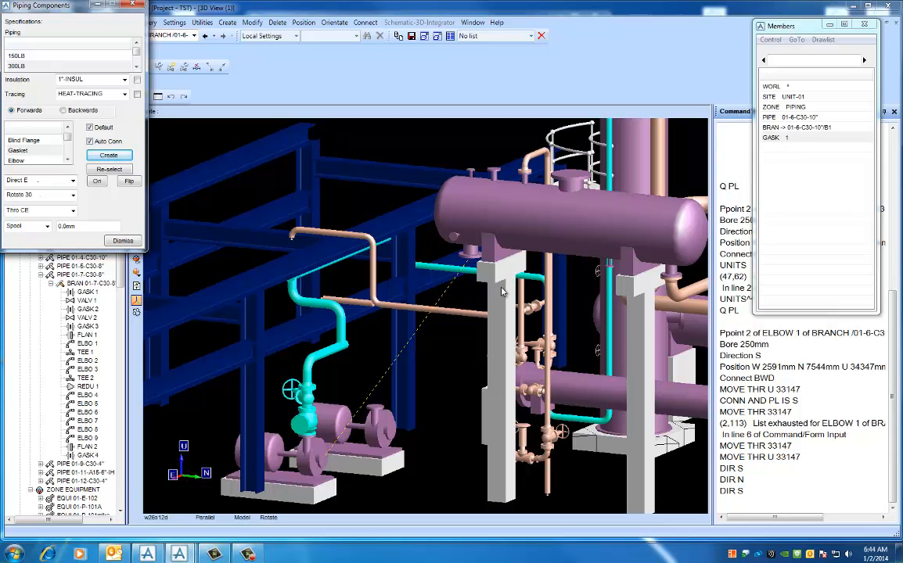
# - Create a flange after the gasket at vessel nozzle VN2, working forwards with the Default and Auto Conn options enabled
pyautogui.moveTo(502, 285); pyautogui.dragTo(429, 247, button='middle')
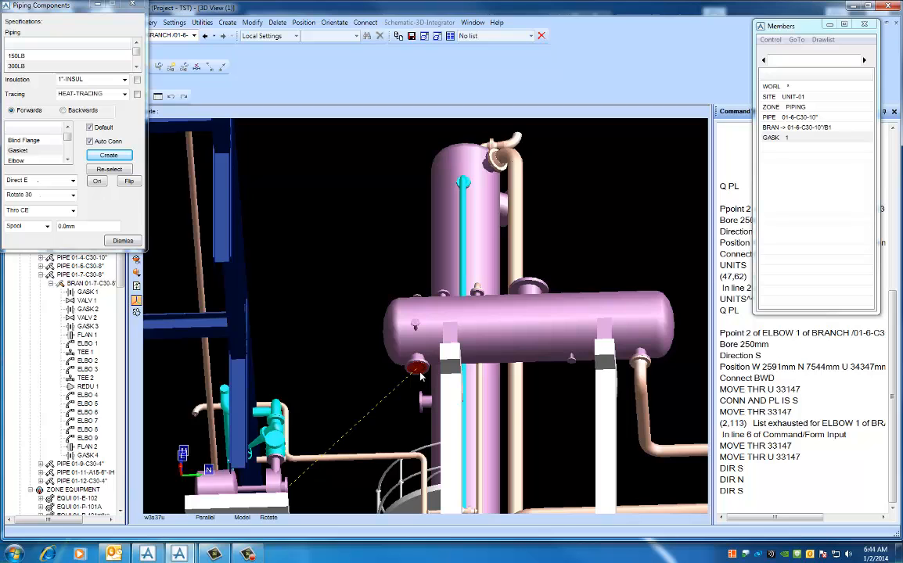
pyautogui.scroll(5, 411, 329)
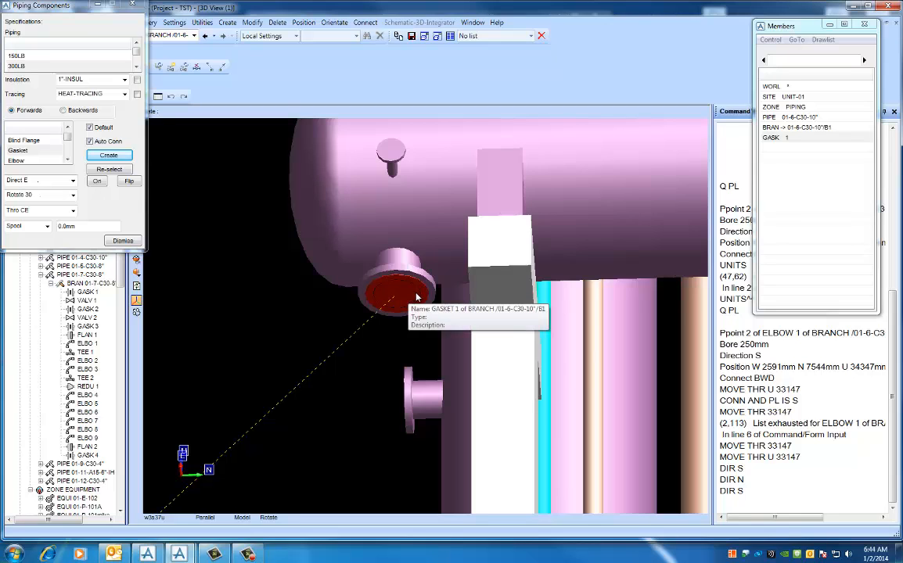
pyautogui.middleClick(429, 295)
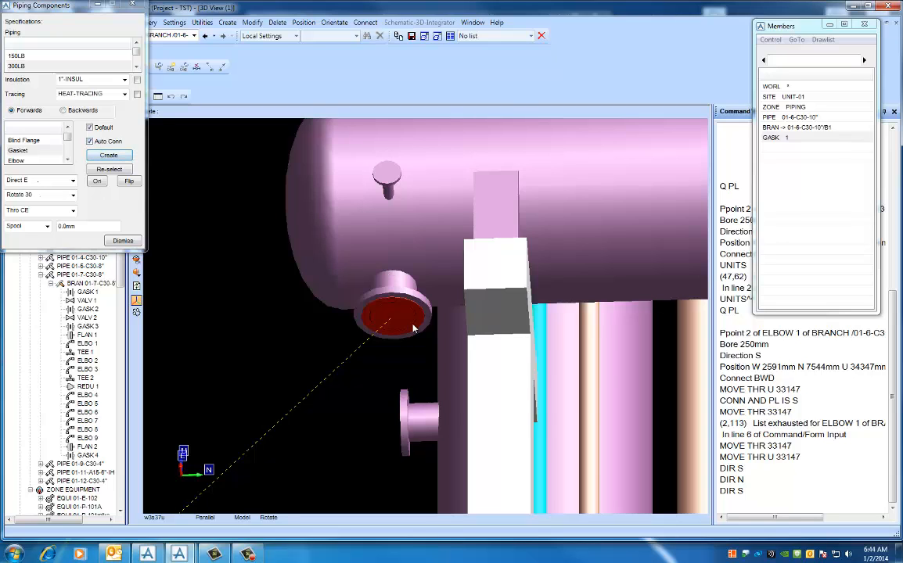
pyautogui.moveTo(423, 313); pyautogui.dragTo(428, 304, button='middle')
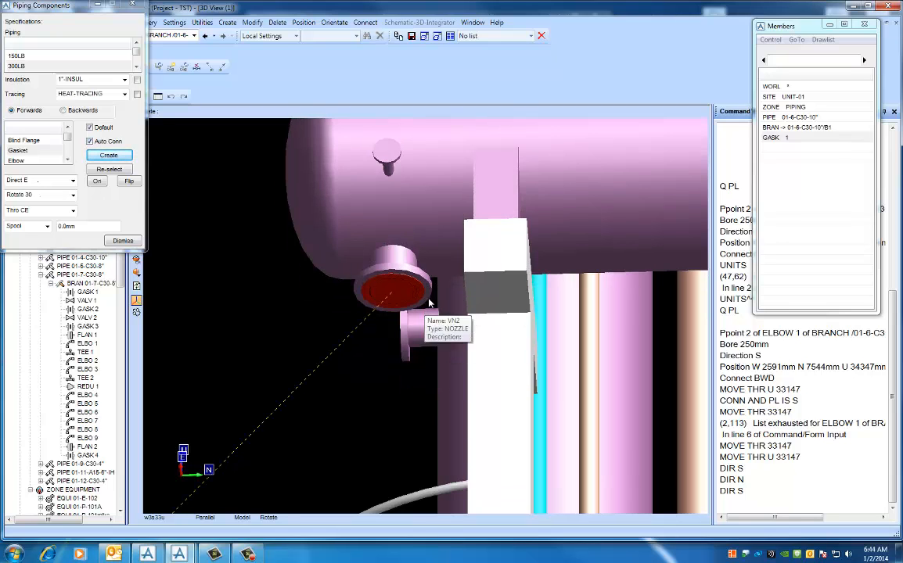
pyautogui.scroll(-5, 430, 267)
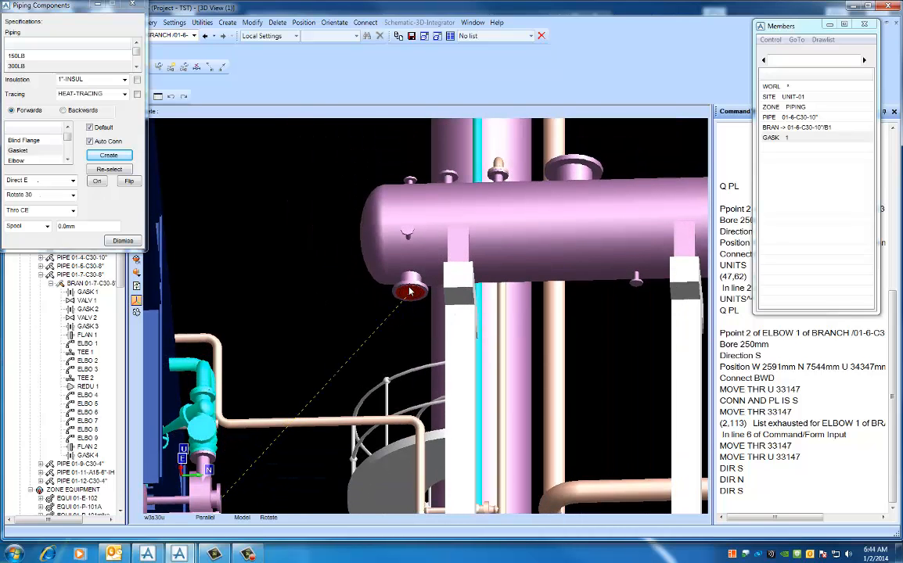
pyautogui.click(67, 128)
pyautogui.click(30, 140)
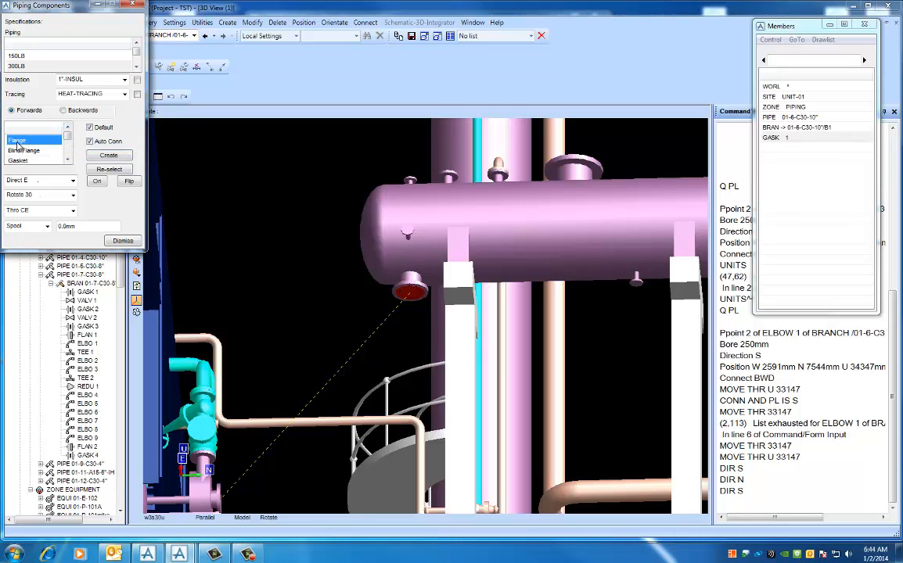
pyautogui.click(102, 156)
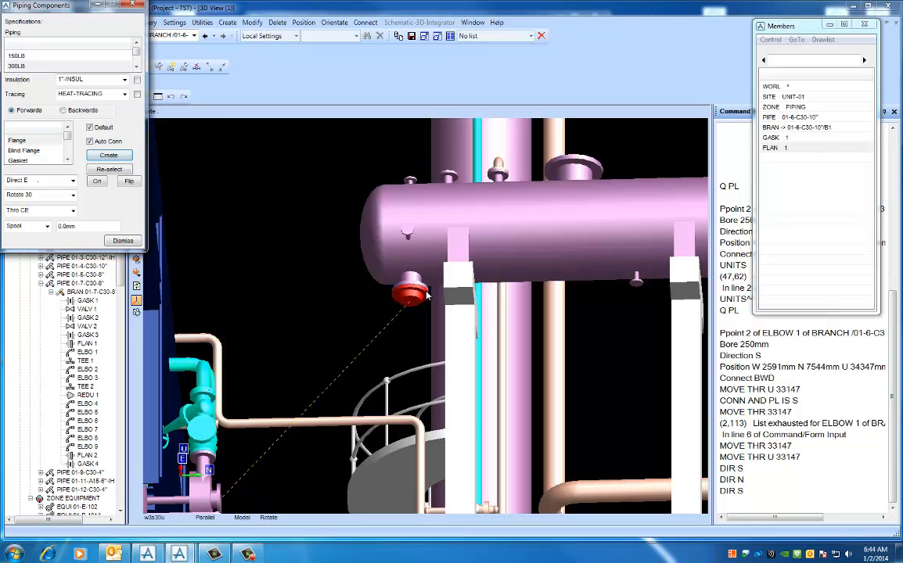
# - Create an elbow below the new flange, working forwards with the Default and Auto Conn options enabled
pyautogui.moveTo(419, 309); pyautogui.dragTo(405, 310, button='middle')
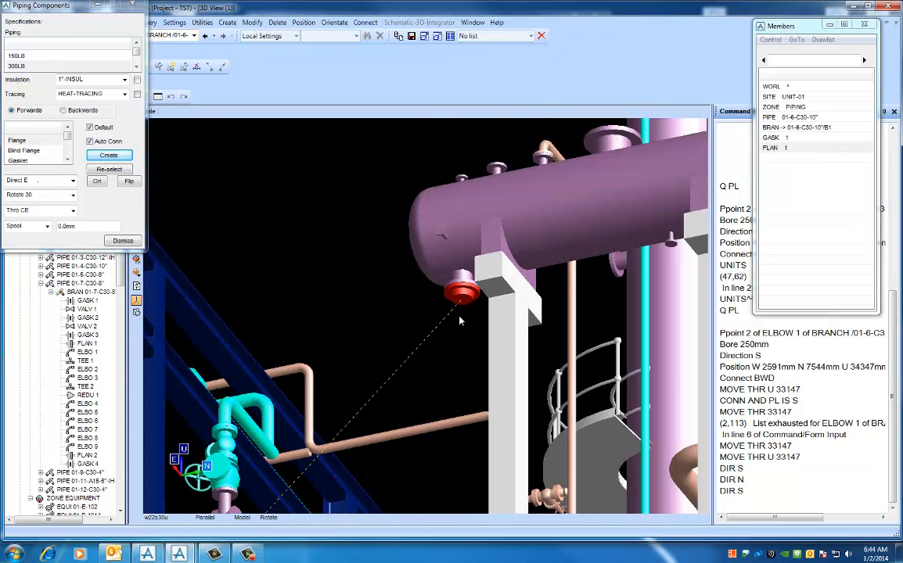
pyautogui.moveTo(459, 317); pyautogui.dragTo(465, 333, button='middle')
pyautogui.scroll(-2, 458, 346)
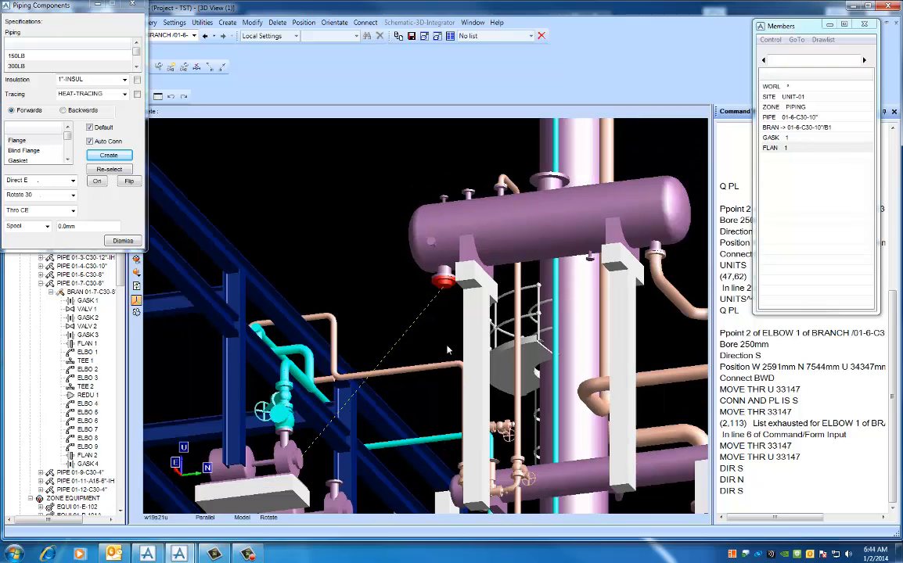
pyautogui.moveTo(459, 346); pyautogui.dragTo(450, 349, button='middle')
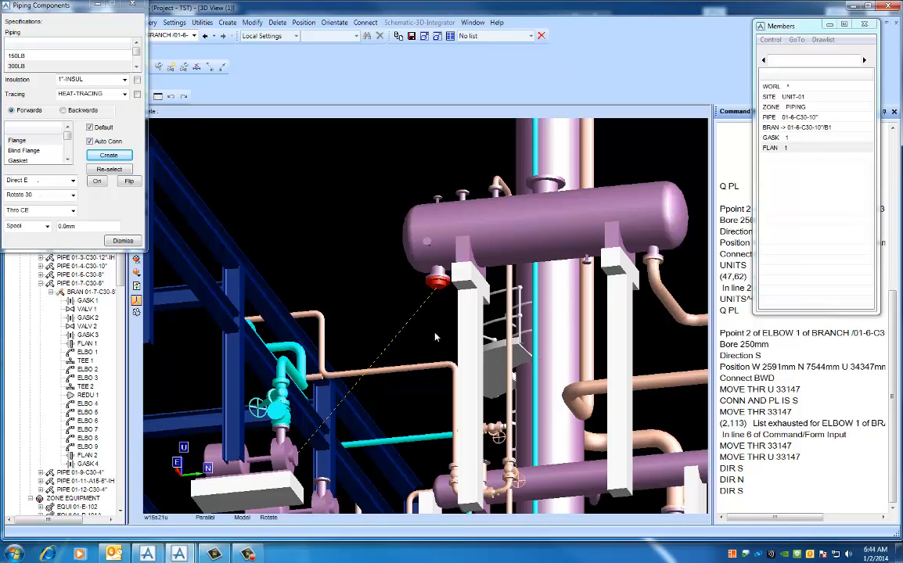
pyautogui.click(67, 160)
pyautogui.click(67, 160)
pyautogui.click(31, 150)
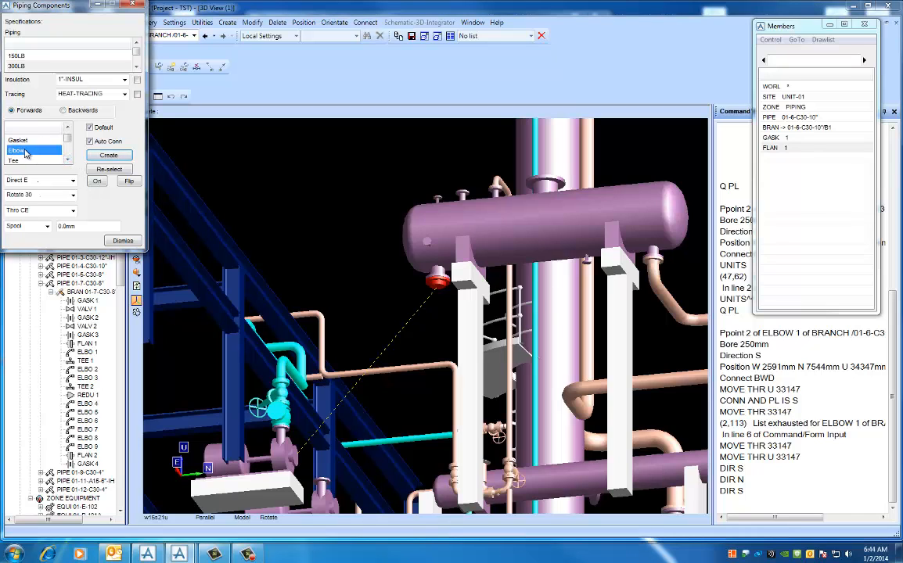
pyautogui.click(106, 156)
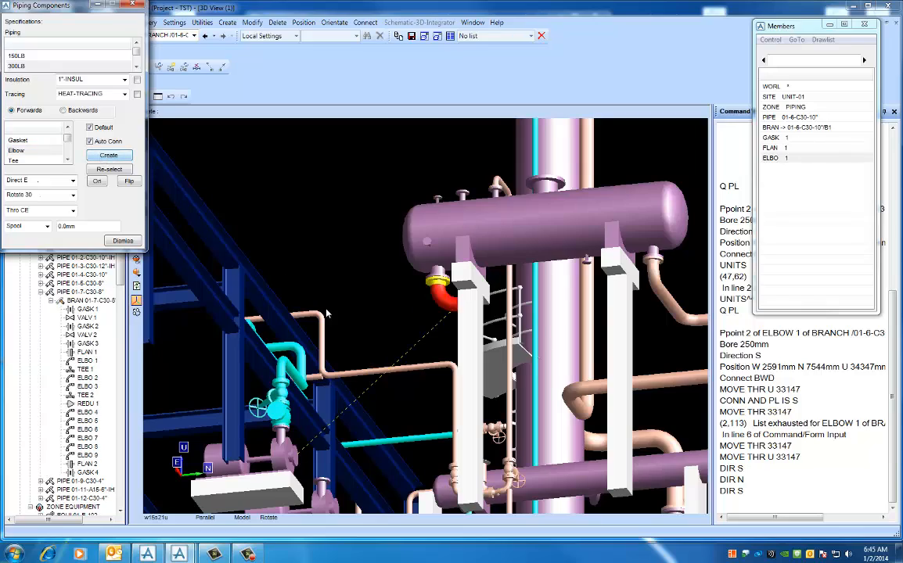
# - Point the elbow's outlet south using the Direct S option
pyautogui.moveTo(364, 336); pyautogui.dragTo(442, 336, button='middle')
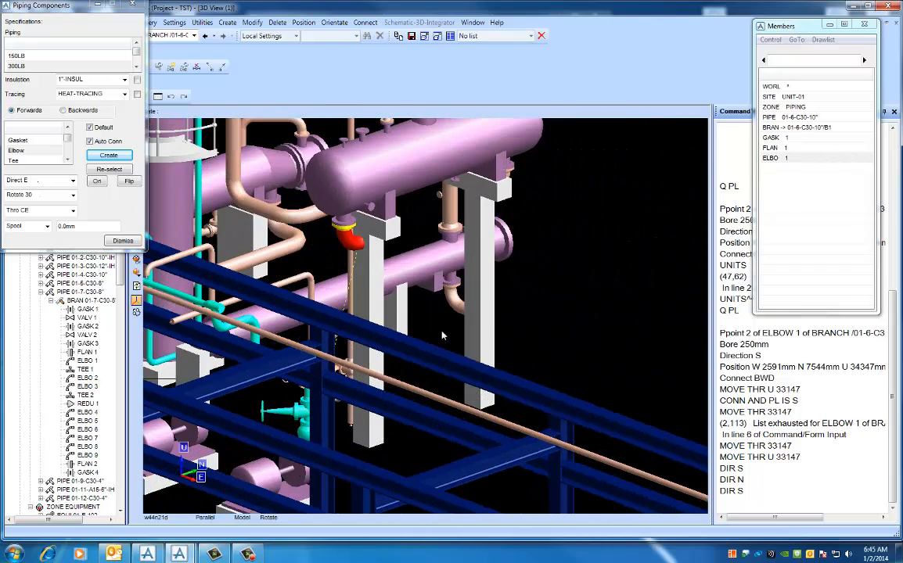
pyautogui.middleClick(352, 295)
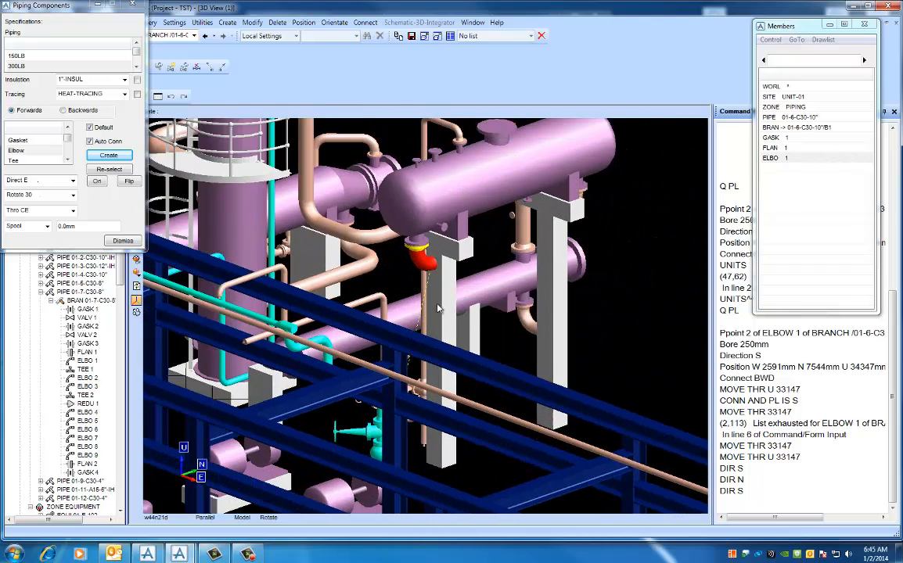
pyautogui.moveTo(440, 303); pyautogui.dragTo(428, 305, button='middle')
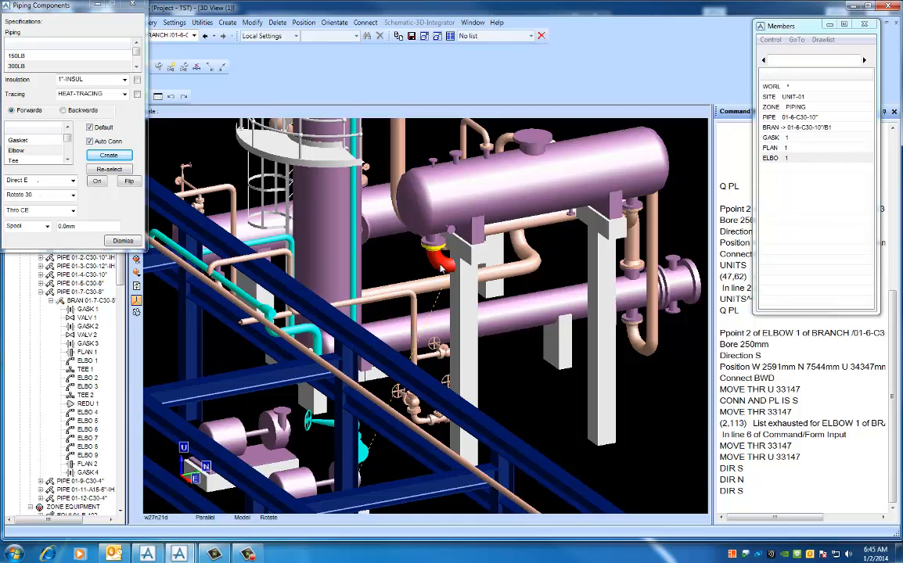
pyautogui.moveTo(431, 264); pyautogui.dragTo(453, 305, button='middle')
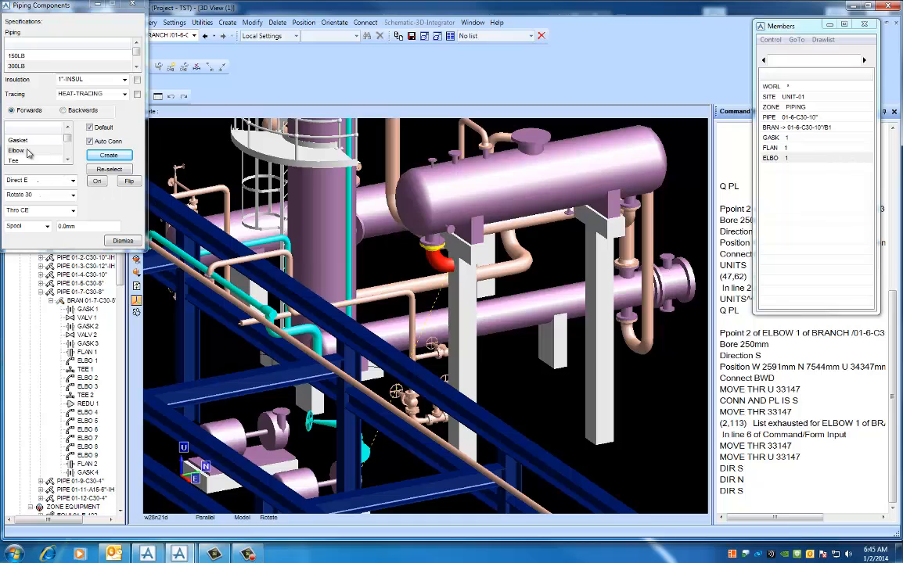
pyautogui.click(73, 181)
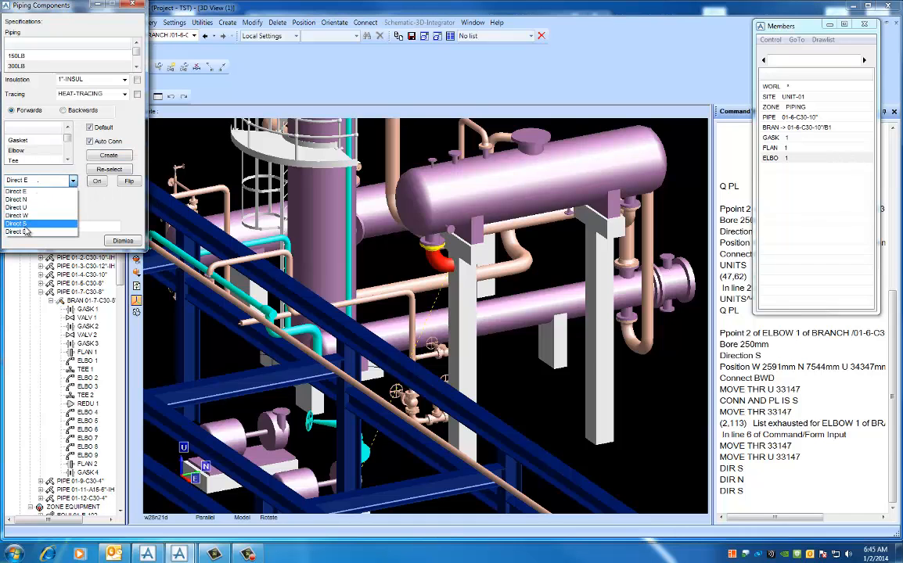
pyautogui.click(26, 225)
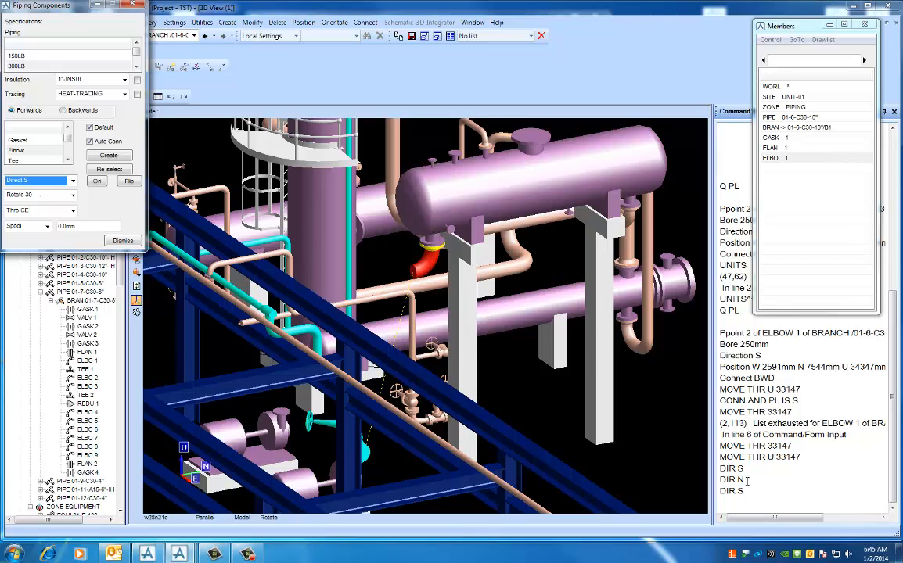
# - Redirect the elbow from the command line with DIR S, DIR N and DIR S again
pyautogui.click(747, 470)
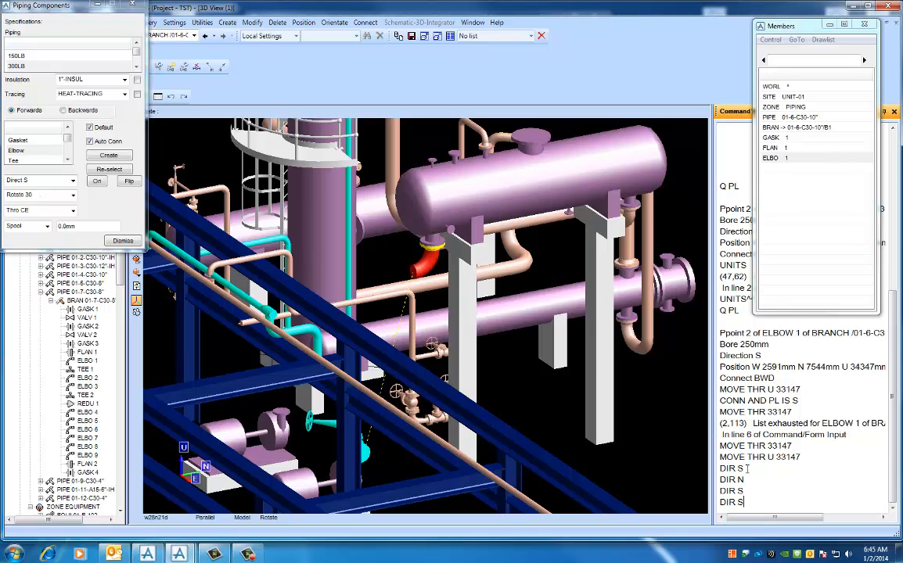
pyautogui.press('Return')
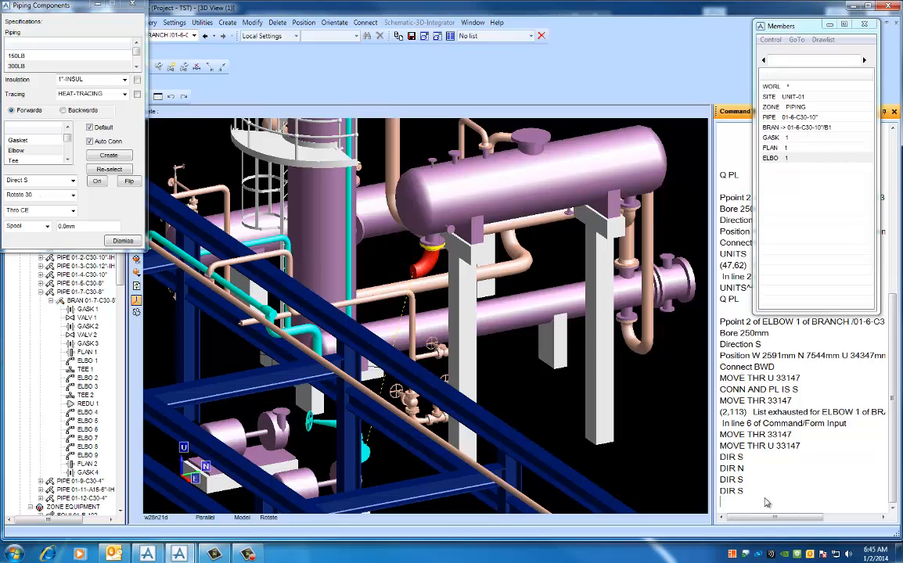
pyautogui.click(747, 469)
pyautogui.press('Return')
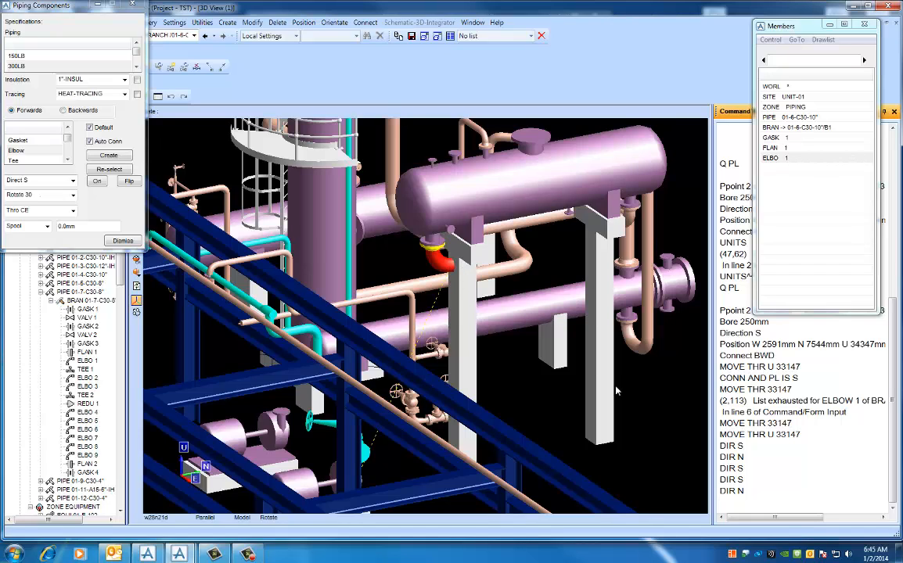
pyautogui.click(747, 479)
pyautogui.press('Return')
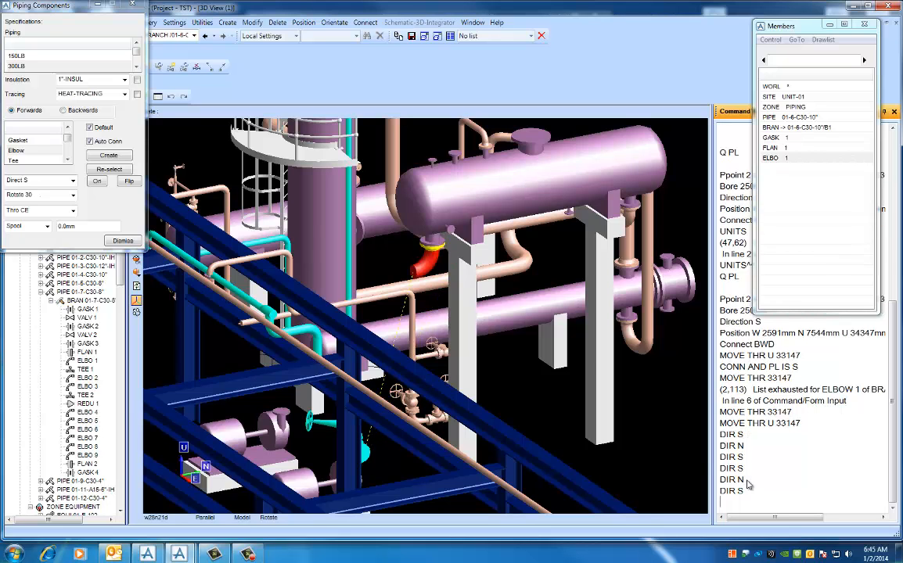
# - Query the elbow's leave point with the command Q PL
pyautogui.scroll(2, 441, 337)
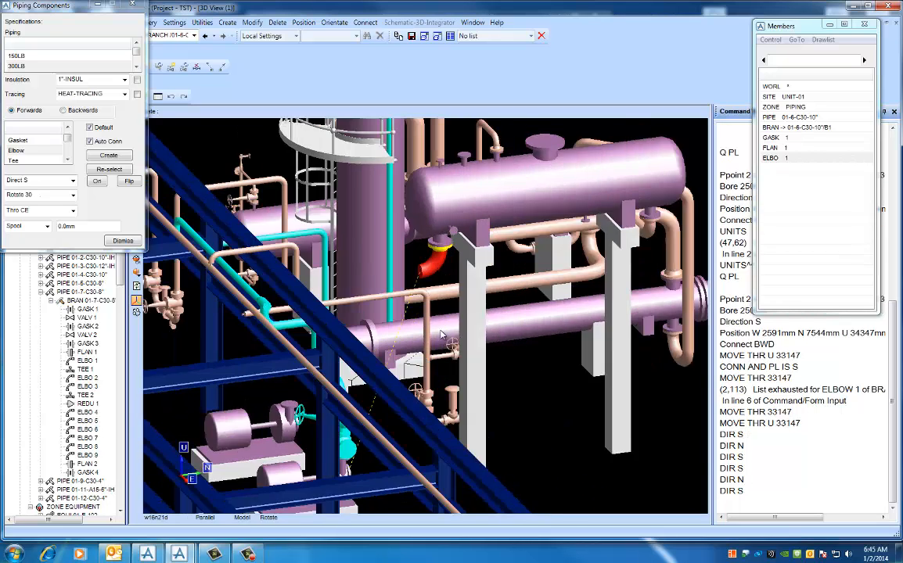
pyautogui.moveTo(442, 335)
pyautogui.mouseDown(button='middle')
pyautogui.moveTo(415, 330)
pyautogui.moveTo(455, 327)
pyautogui.mouseUp(button='middle')
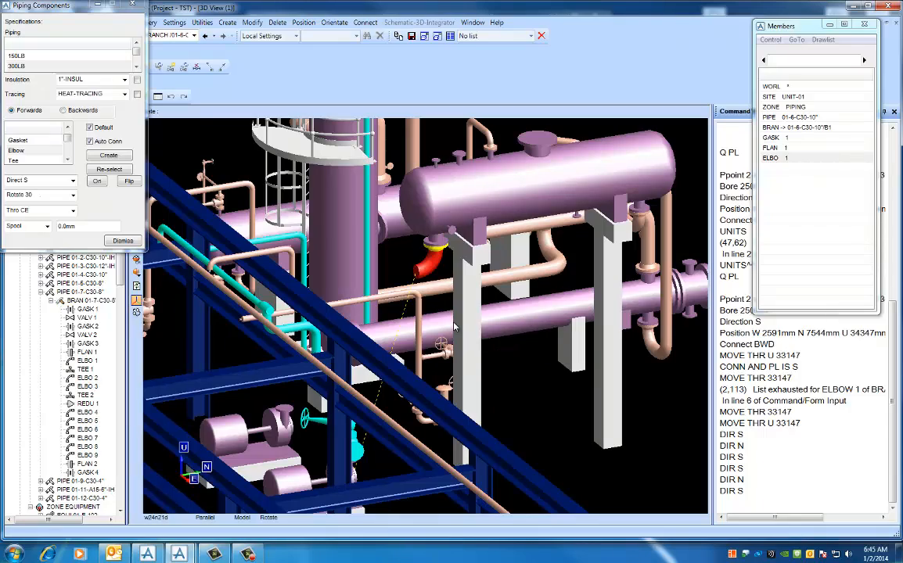
pyautogui.moveTo(455, 326); pyautogui.dragTo(446, 301, button='middle')
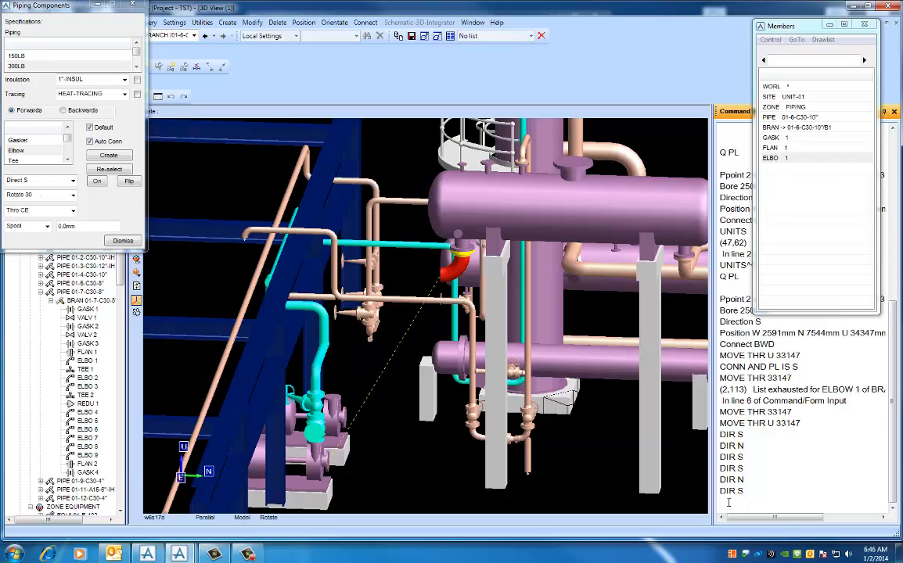
pyautogui.write('PL')
pyautogui.press('Return')
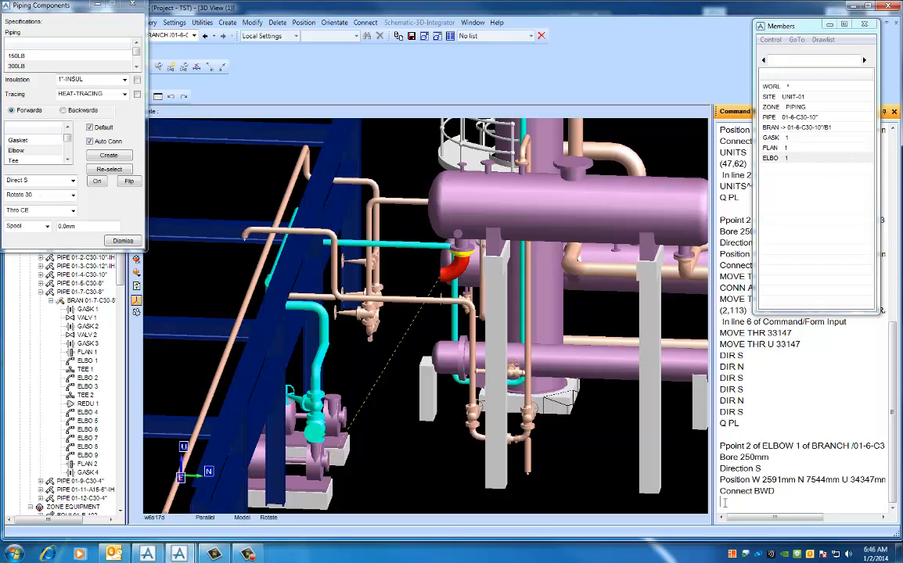
# - Lower the elbow to elevation 33147 with the command MOVE THR U 33147
pyautogui.write('MOVE THR U')
pyautogui.write('33147')
pyautogui.press('Return')
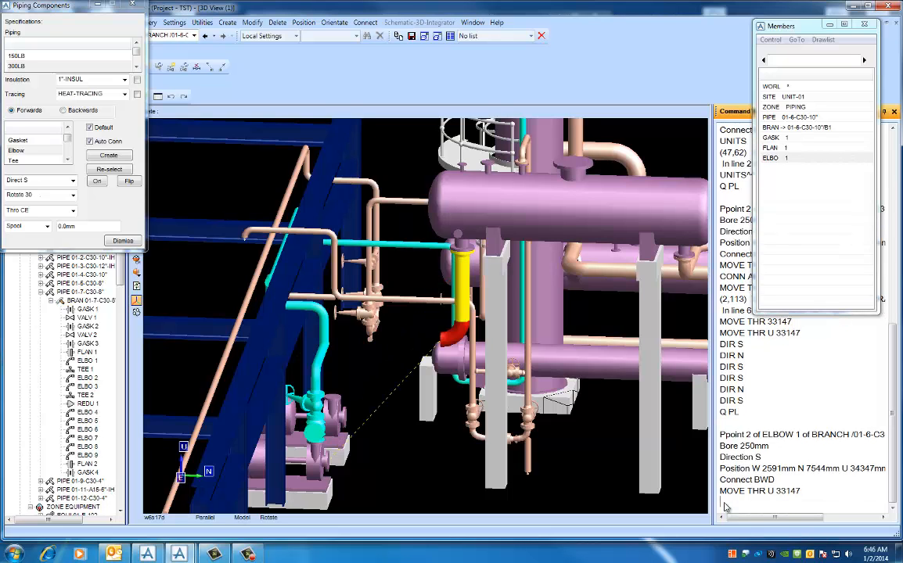
pyautogui.moveTo(436, 334); pyautogui.dragTo(485, 370, button='middle')
pyautogui.middleClick(484, 368)
pyautogui.middleClick(375, 302)
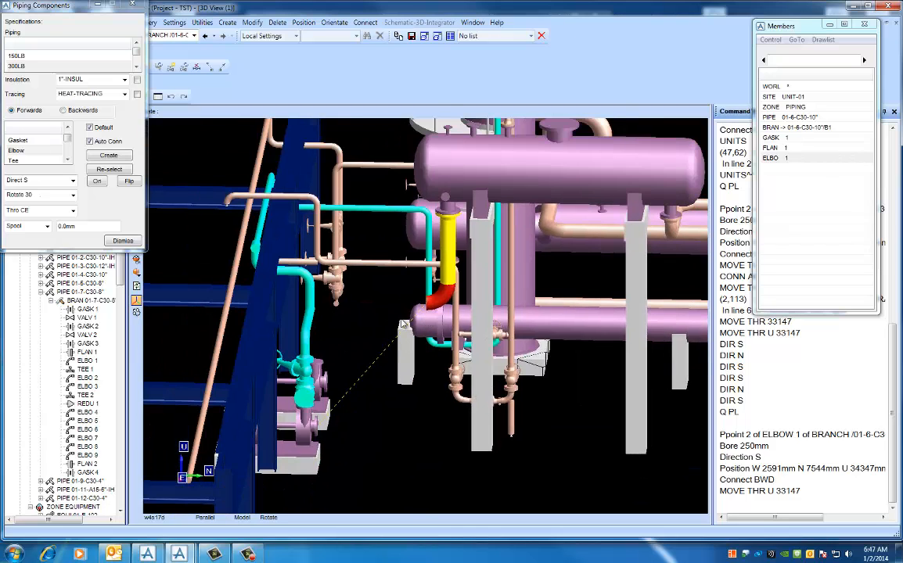
pyautogui.moveTo(404, 325); pyautogui.dragTo(427, 325, button='middle')
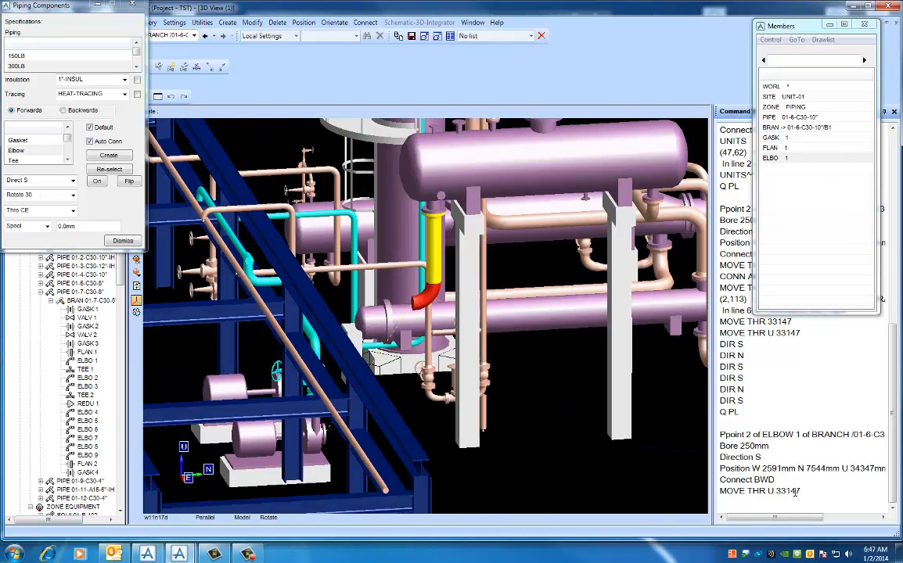
pyautogui.click(737, 502)
pyautogui.write("MOVE THR U 108'9")
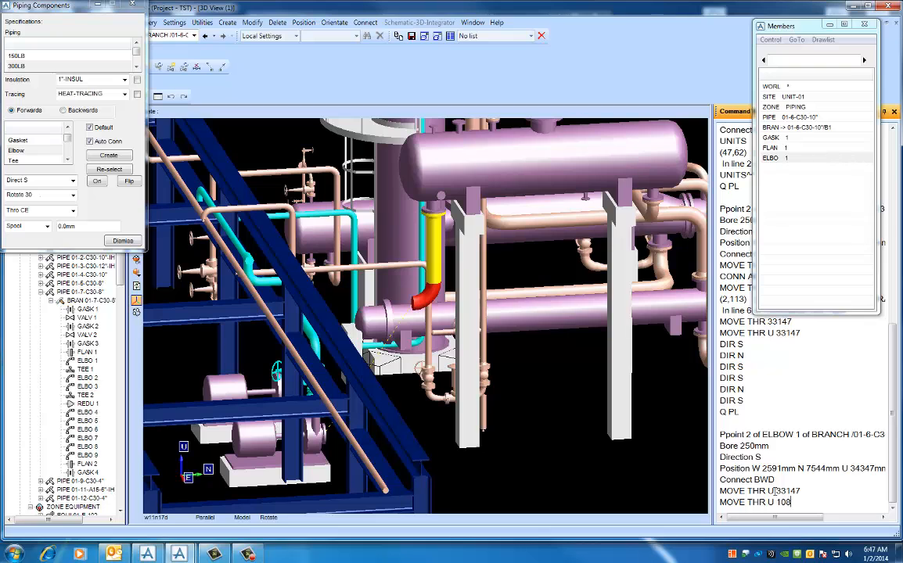
pyautogui.press('BackSpace')
pyautogui.press('BackSpace')
pyautogui.press('BackSpace')
pyautogui.press('BackSpace')
pyautogui.press('BackSpace')
pyautogui.press('BackSpace')
pyautogui.press('BackSpace')
pyautogui.press('BackSpace')
pyautogui.press('BackSpace')
pyautogui.press('BackSpace')
pyautogui.press('BackSpace')
pyautogui.press('BackSpace')
pyautogui.press('BackSpace')
pyautogui.press('BackSpace')
pyautogui.press('BackSpace')
pyautogui.press('BackSpace')
# - Create a tee directly after the elbow, working forwards with the Default and Auto Conn options enabled
pyautogui.moveTo(527, 424); pyautogui.dragTo(513, 423, button='middle')
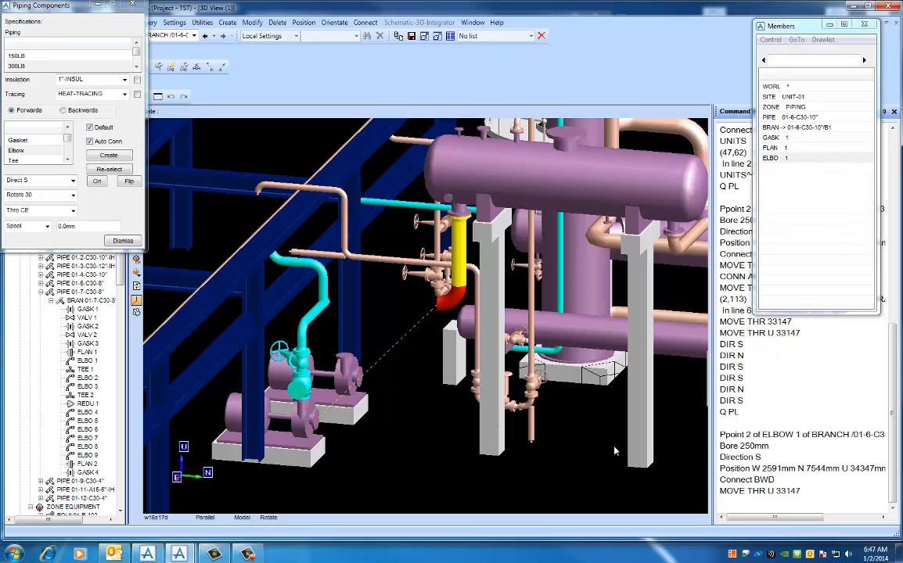
pyautogui.click(26, 160)
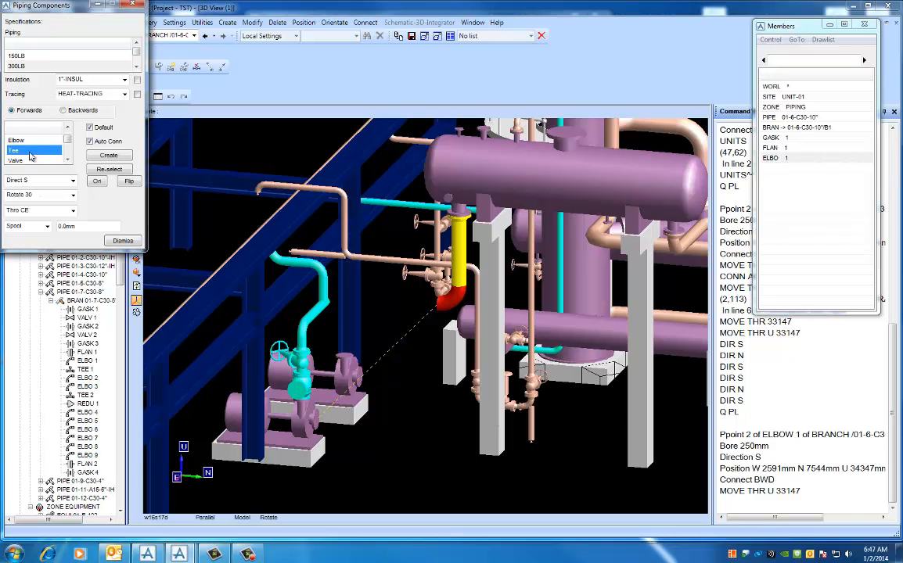
pyautogui.click(97, 158)
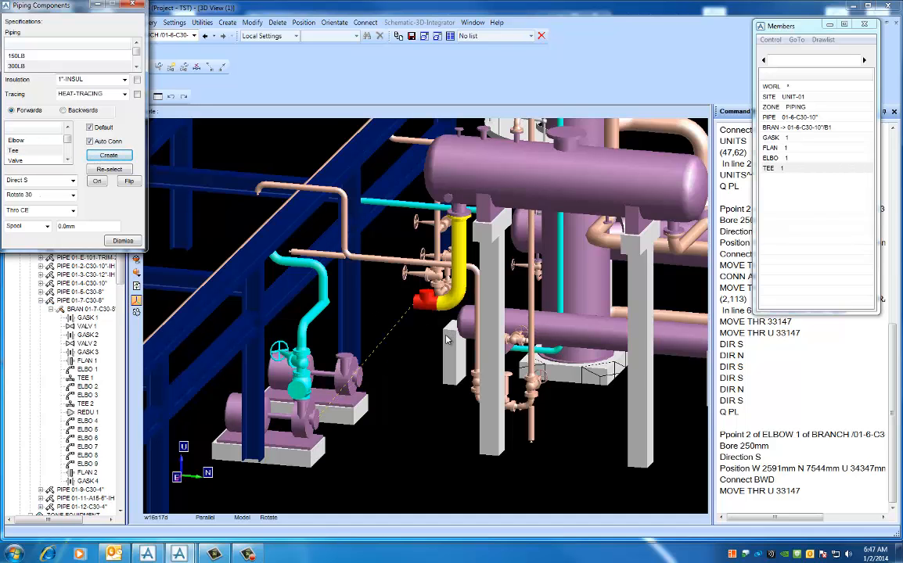
# - Set the tee's arrive point to 3 with the command ARR 3
pyautogui.moveTo(450, 334); pyautogui.dragTo(401, 289, button='middle')
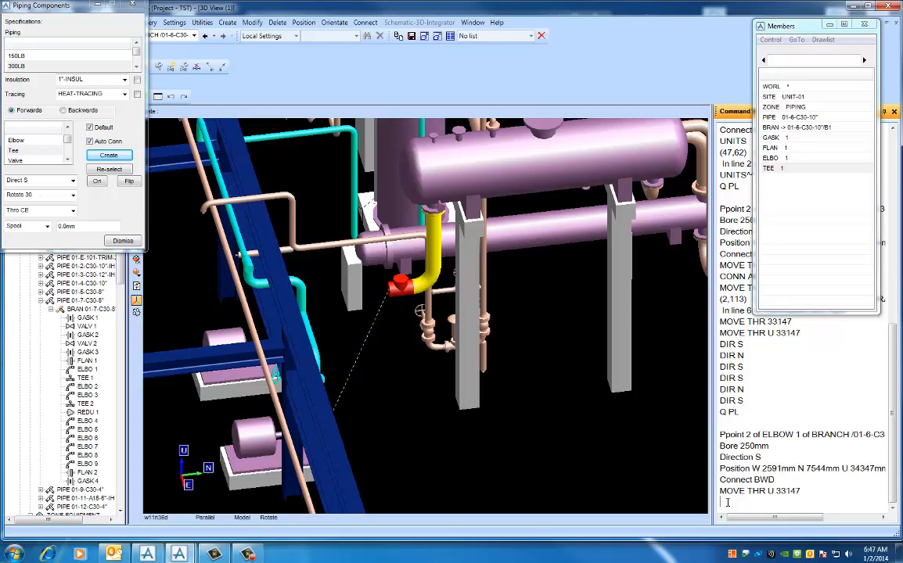
pyautogui.write('ARR 3')
pyautogui.press('Return')
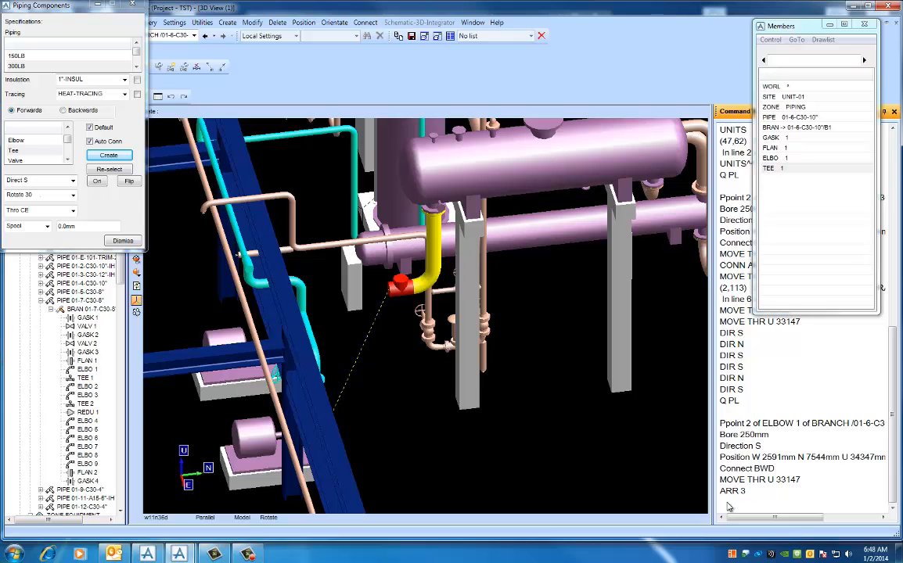
# - Connect the tee to the preceding elbow with the command CONN
pyautogui.write('CONN')
pyautogui.press('Return')
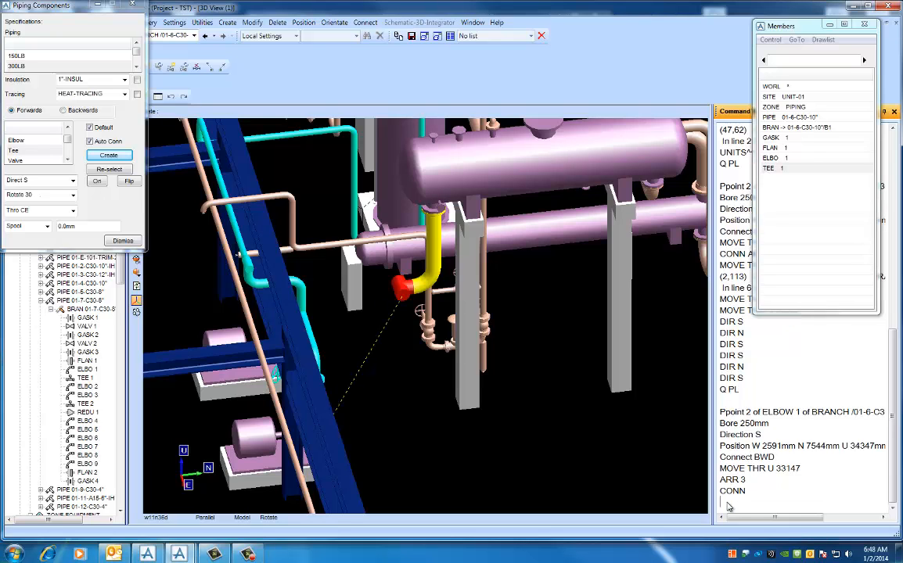
# - Examine the tee's orientation and the remaining route from the tee down to the pump suction nozzle
pyautogui.moveTo(427, 360); pyautogui.dragTo(452, 312, button='middle')
pyautogui.scroll(4, 452, 312)
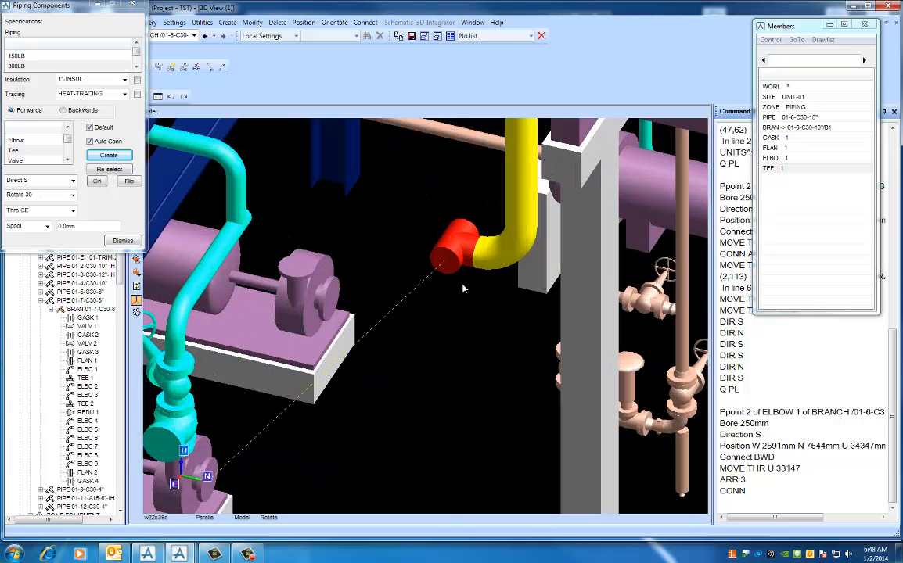
pyautogui.scroll(-3, 533, 221)
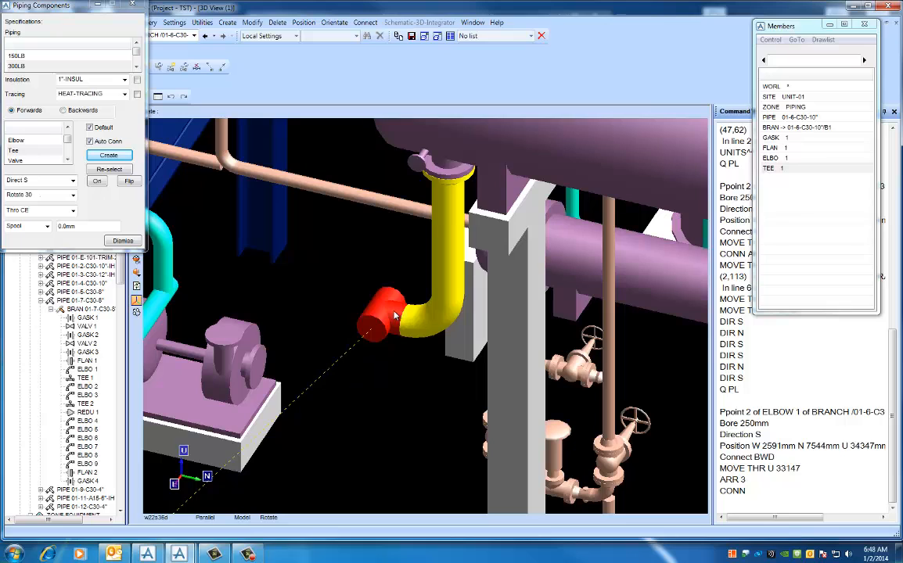
pyautogui.moveTo(393, 315)
pyautogui.scroll(-2, 391, 327)
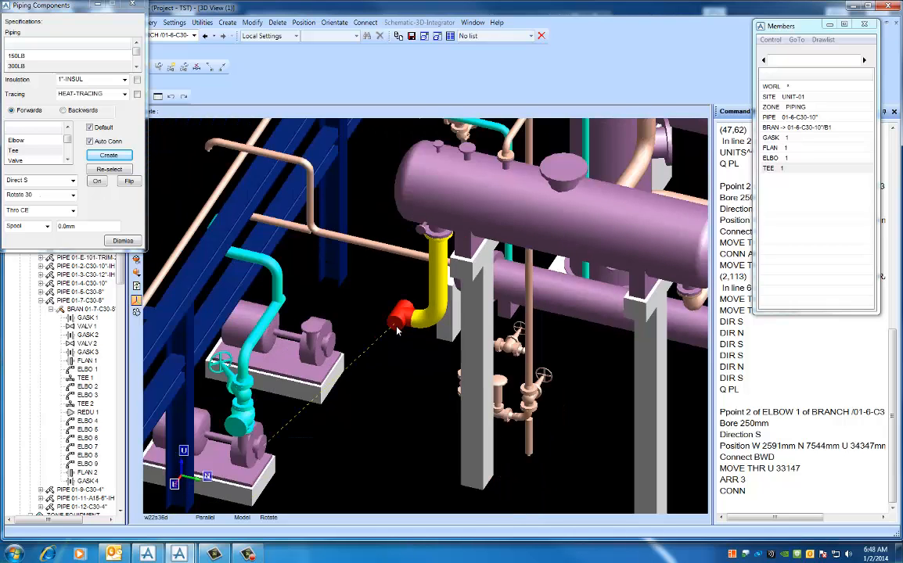
pyautogui.moveTo(405, 338)
pyautogui.mouseDown(button='middle')
pyautogui.moveTo(389, 337)
pyautogui.moveTo(408, 337)
pyautogui.mouseUp(button='middle')
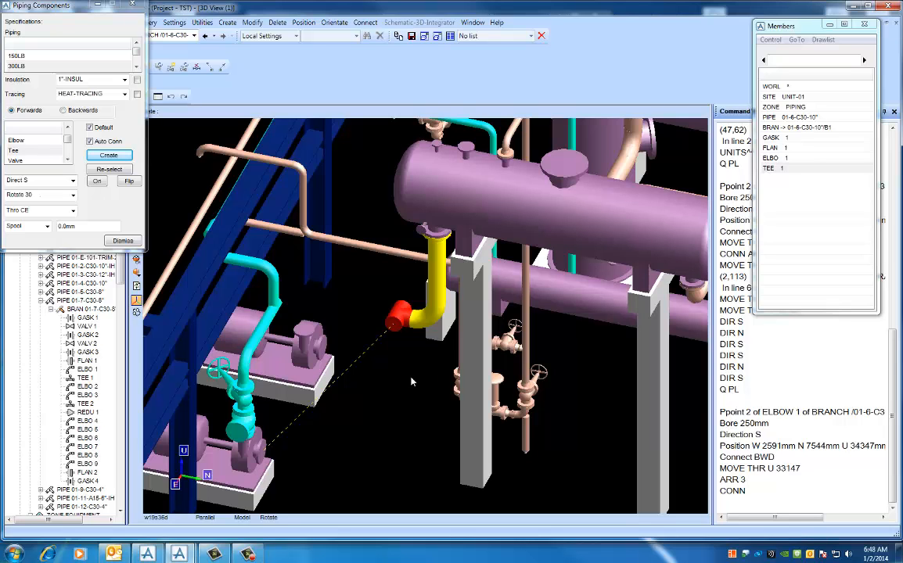
pyautogui.moveTo(415, 379)
pyautogui.mouseDown(button='middle')
pyautogui.moveTo(419, 369)
pyautogui.moveTo(409, 384)
pyautogui.mouseUp(button='middle')
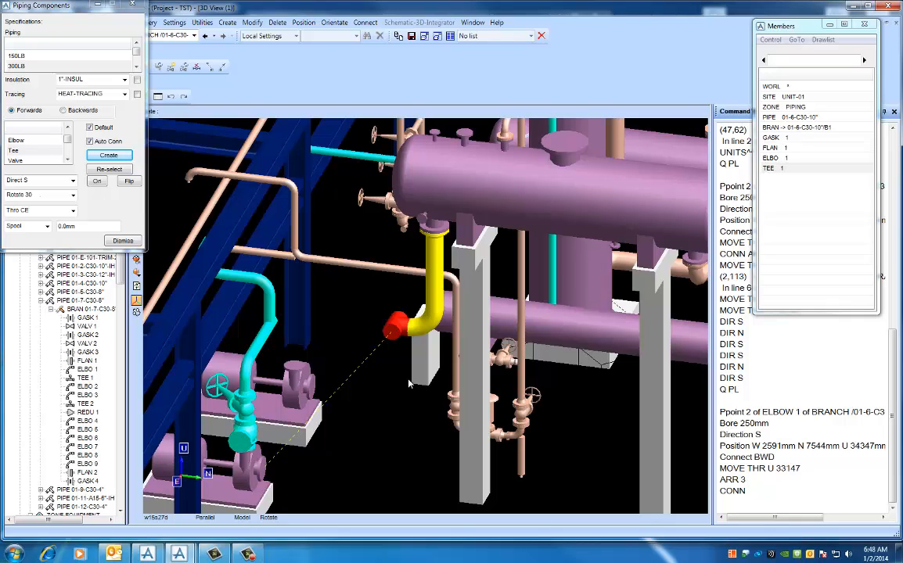
pyautogui.scroll(-3, 389, 383)
pyautogui.moveTo(387, 385)
pyautogui.mouseDown(button='middle')
pyautogui.moveTo(402, 388)
pyautogui.moveTo(387, 394)
pyautogui.mouseUp(button='middle')
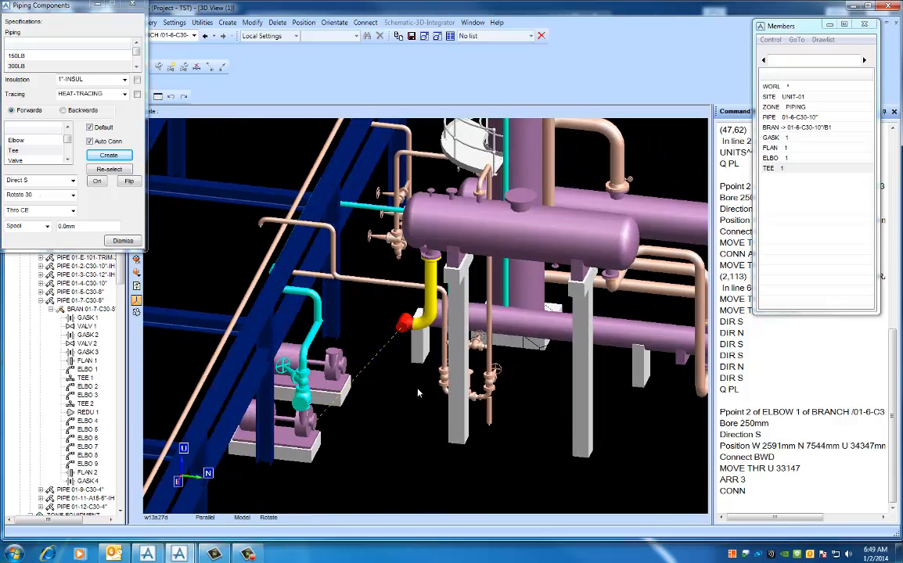
pyautogui.middleClick(417, 389)
pyautogui.moveTo(399, 338); pyautogui.dragTo(390, 339, button='middle')
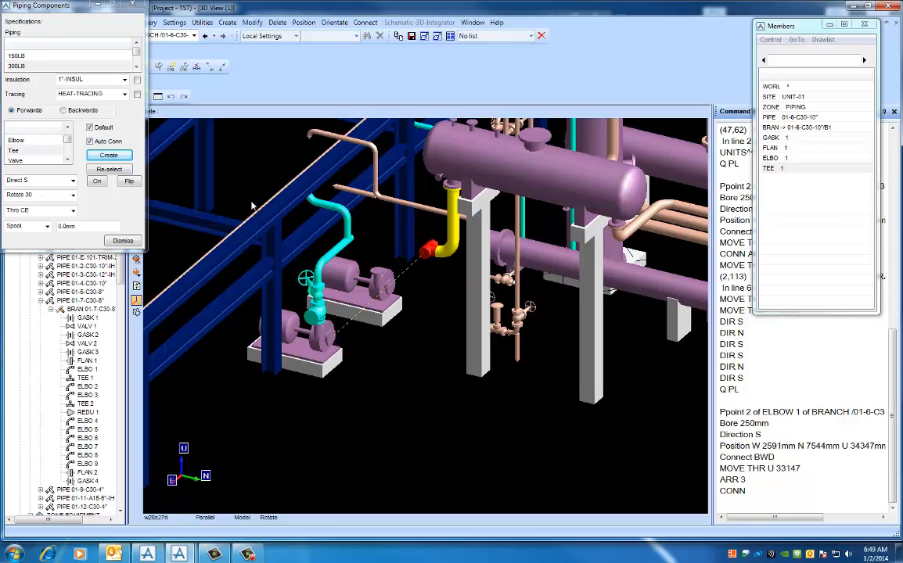
# - Compare the branch's member order in Forwards and Backwards modes, leaving component creation set to Backwards
pyautogui.click(63, 111)
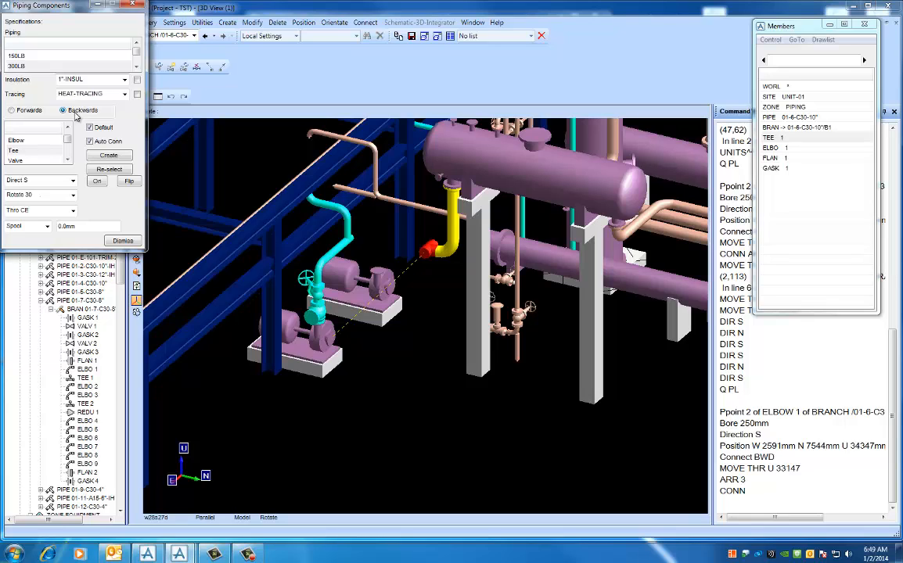
pyautogui.moveTo(58, 10); pyautogui.dragTo(214, 77)
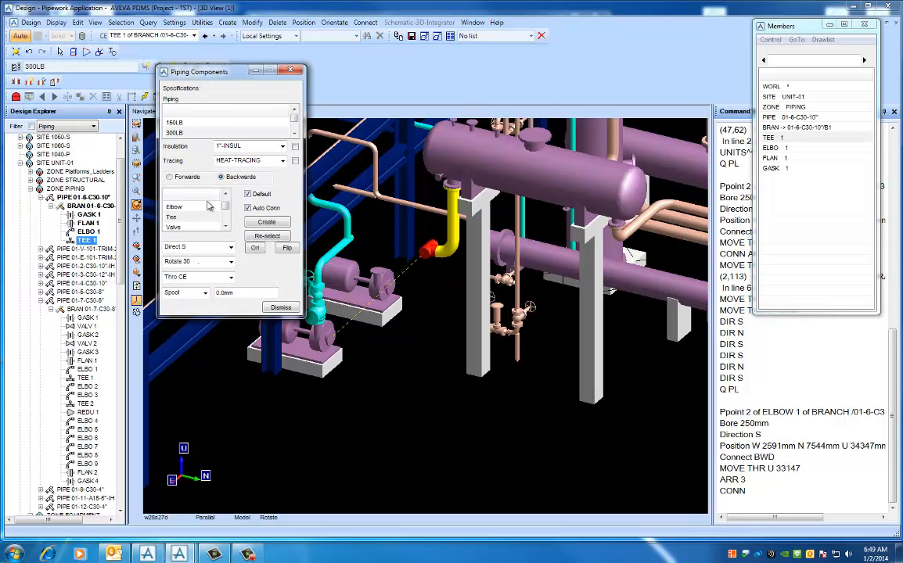
pyautogui.click(170, 178)
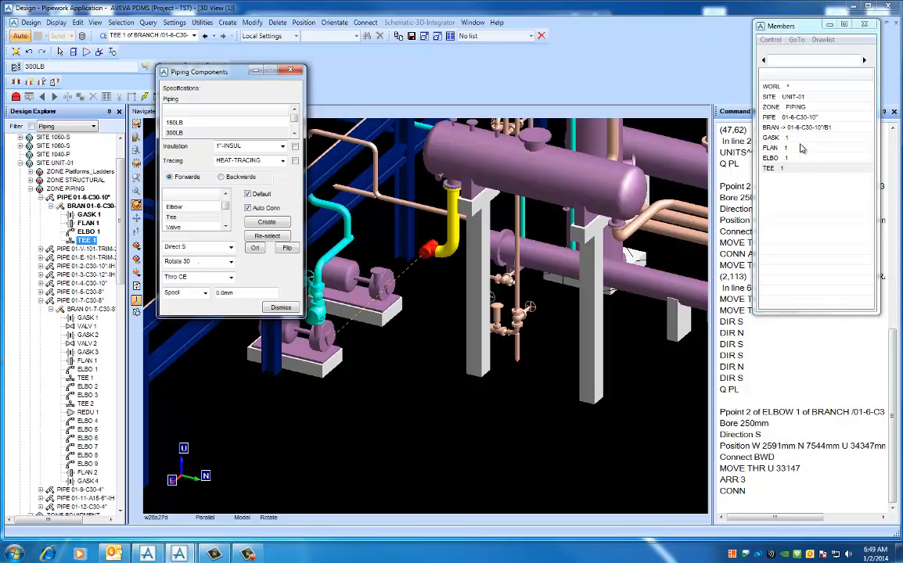
pyautogui.click(222, 179)
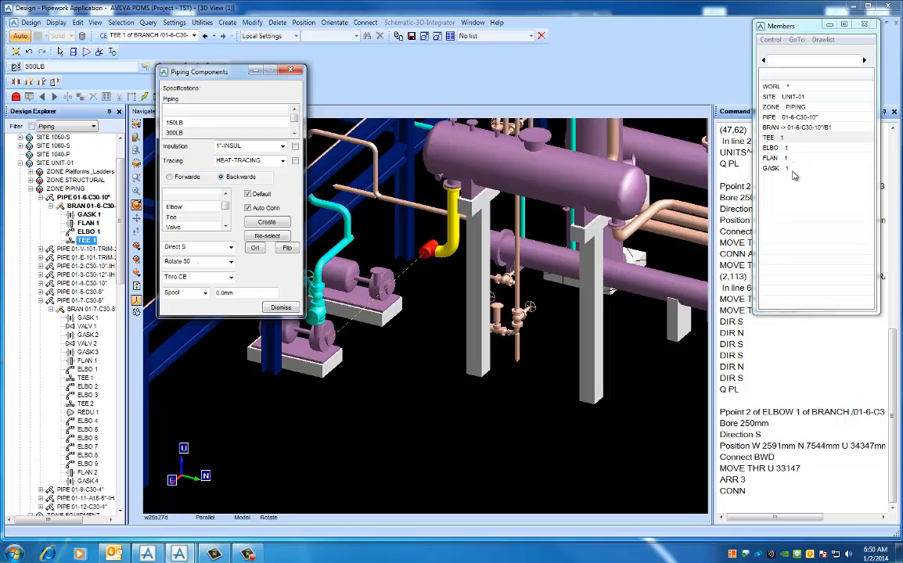
pyautogui.click(171, 178)
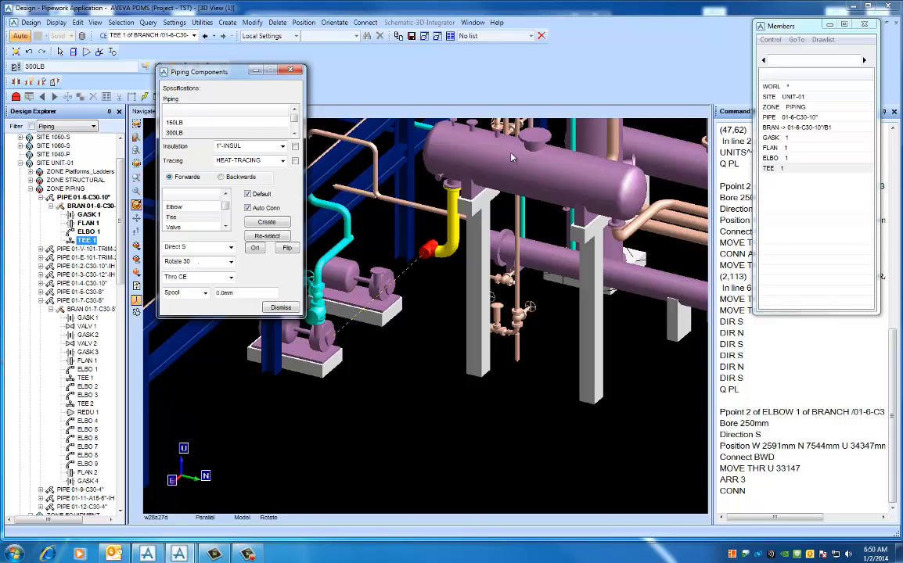
pyautogui.click(221, 176)
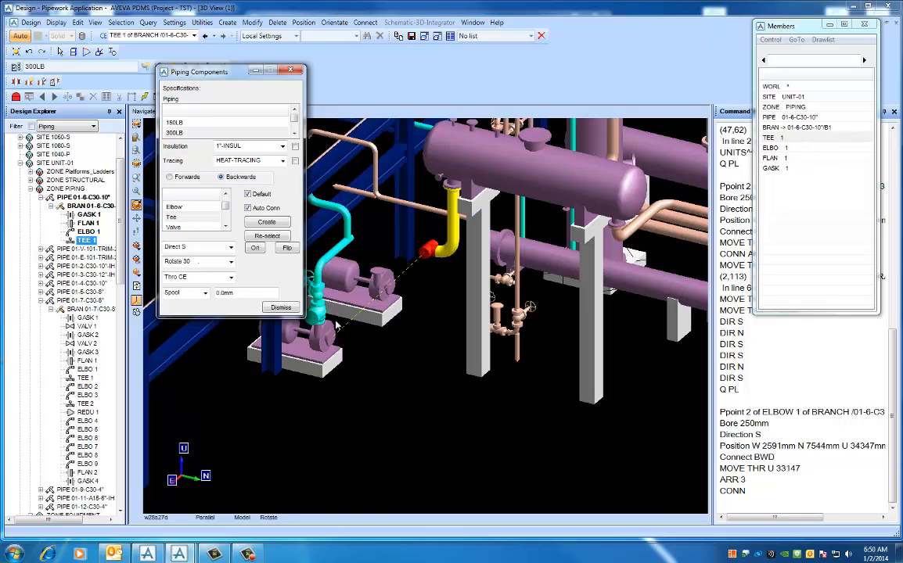
# - Create a gasket at the pump suction nozzle, working backwards from branch 01-6-C30-10"/B1
pyautogui.middleClick(356, 343)
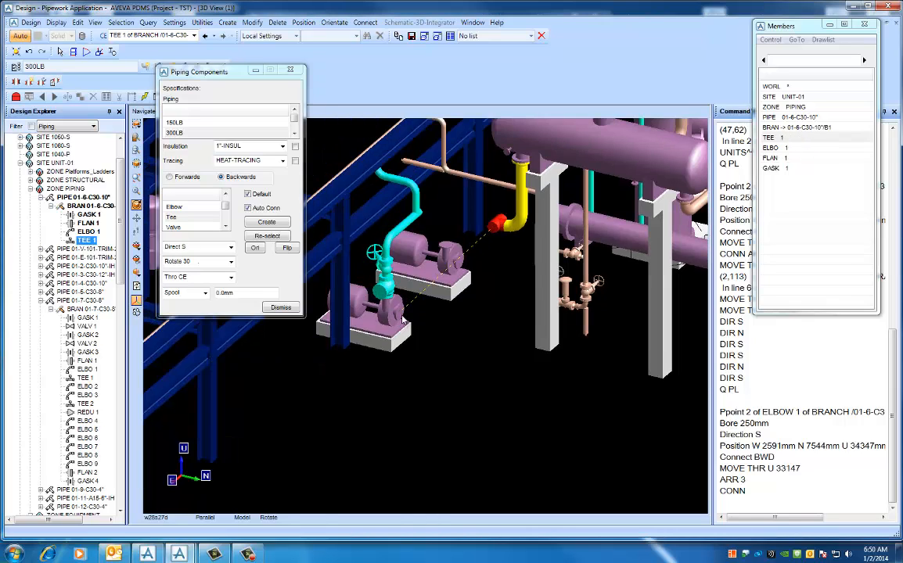
pyautogui.scroll(2, 404, 321)
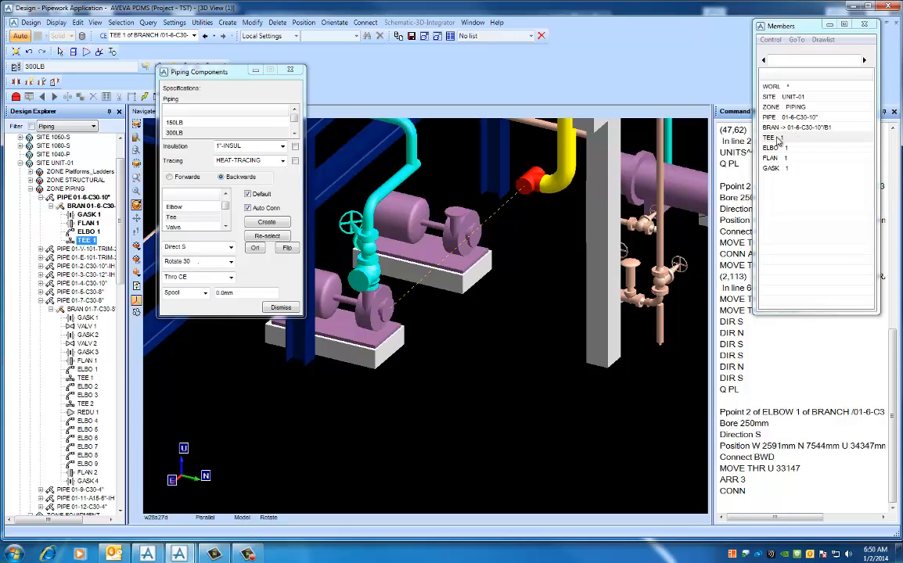
pyautogui.click(226, 194)
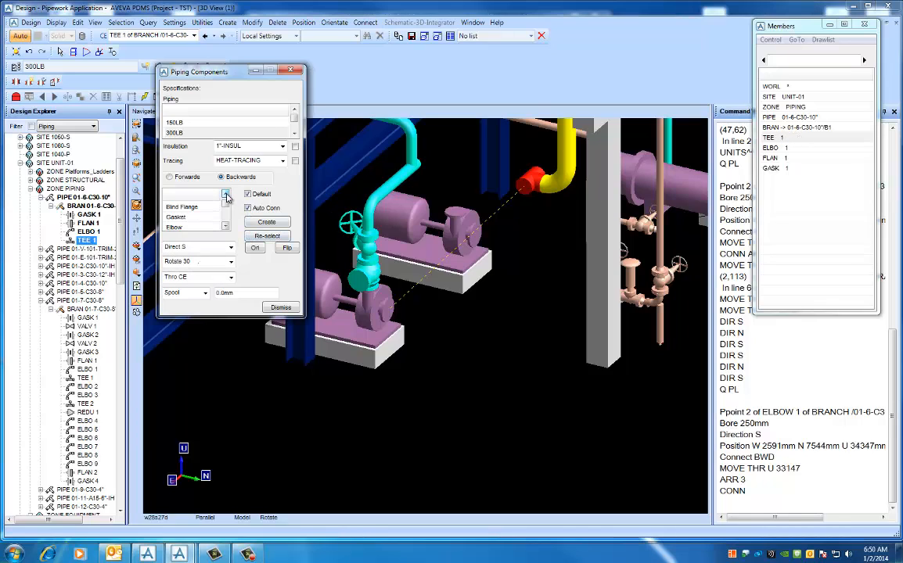
pyautogui.click(184, 217)
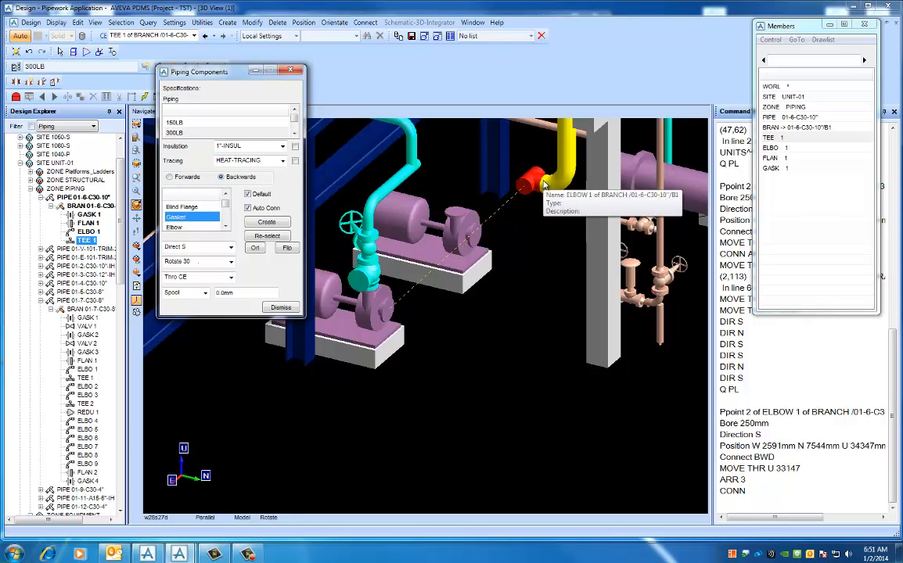
pyautogui.click(794, 128)
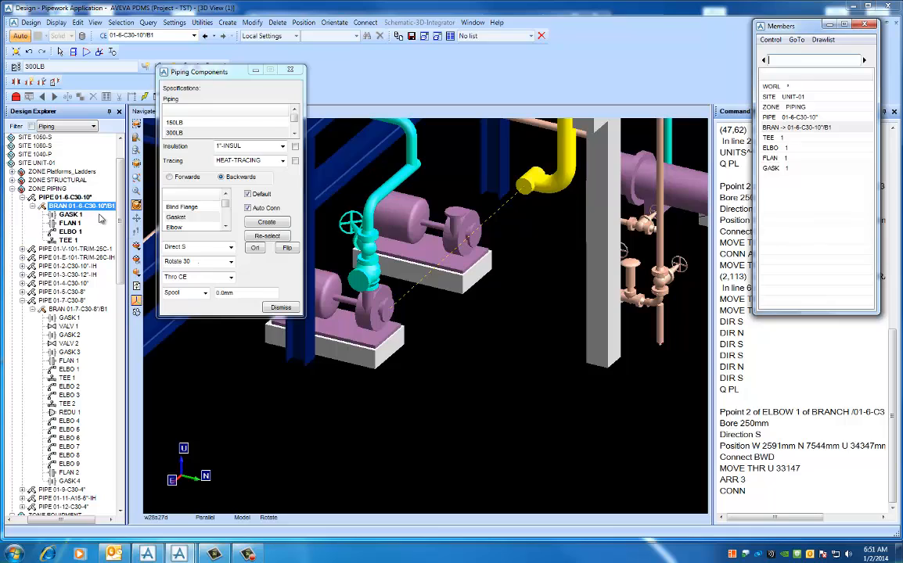
pyautogui.click(181, 218)
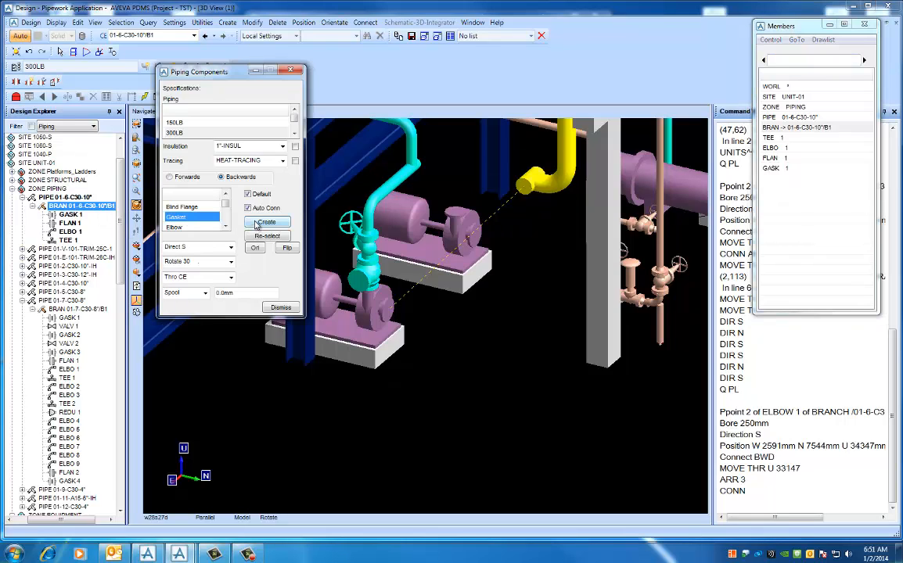
pyautogui.click(259, 224)
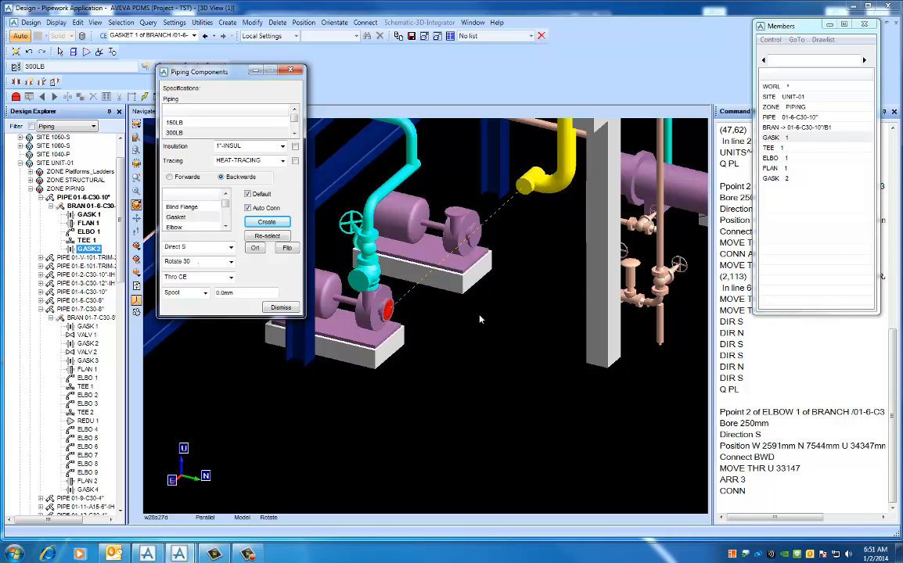
# - Create a flange against the pump nozzle gasket, still working backwards
pyautogui.moveTo(480, 318); pyautogui.dragTo(406, 297, button='middle')
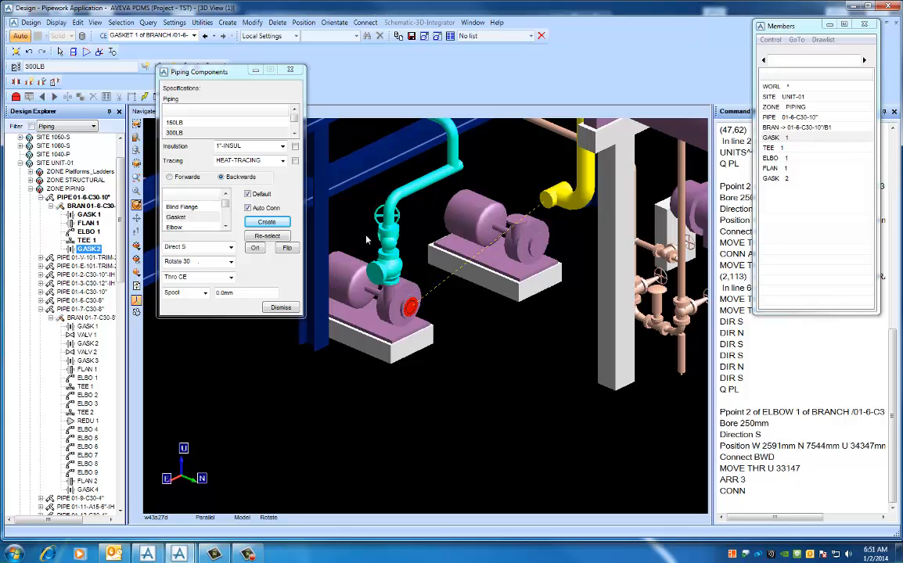
pyautogui.click(226, 194)
pyautogui.click(179, 208)
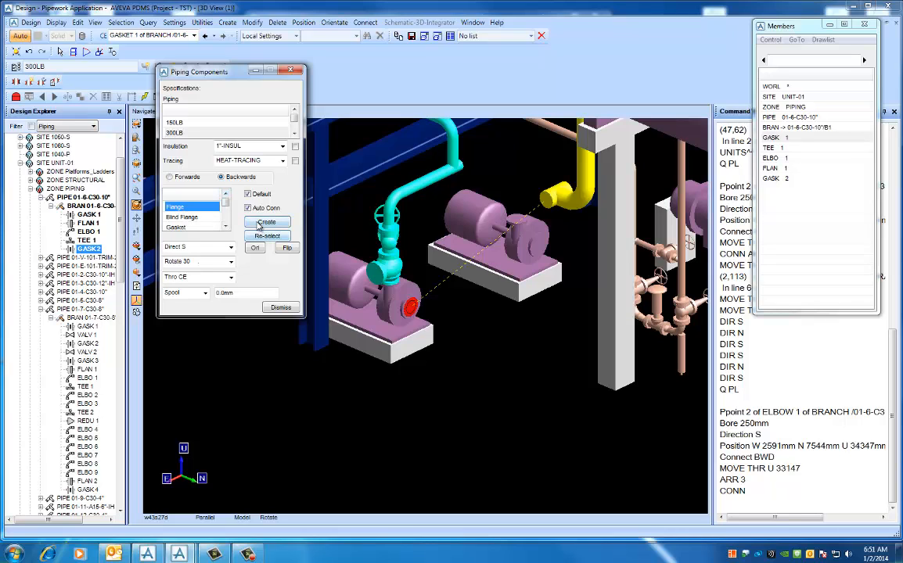
pyautogui.click(265, 223)
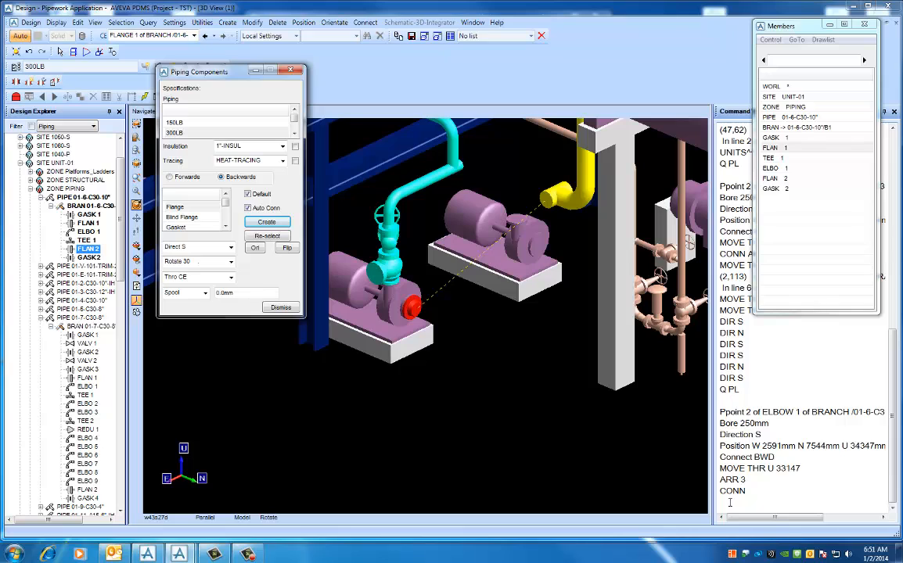
# - Query the pump-end flange's leave point with the command Q PL
pyautogui.click(730, 503)
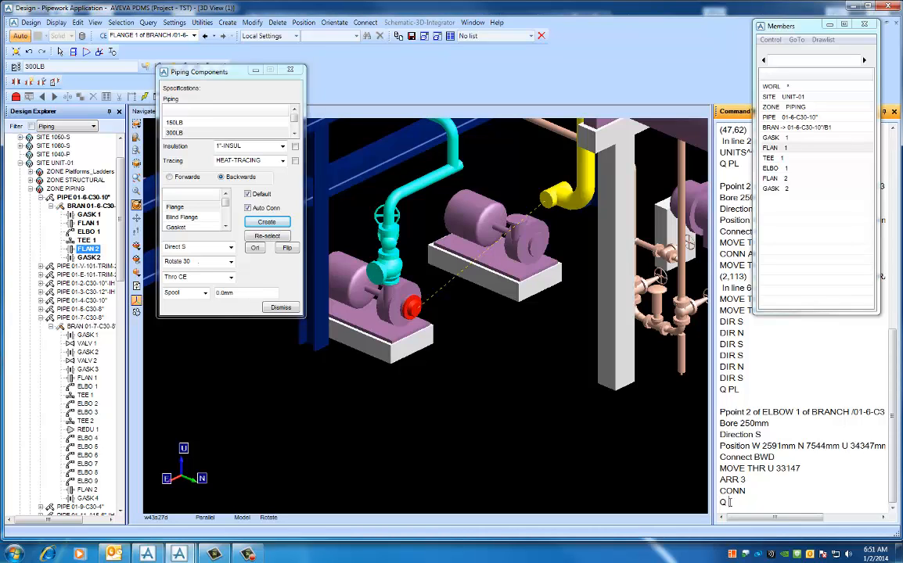
pyautogui.write('Q PL')
pyautogui.press('Return')
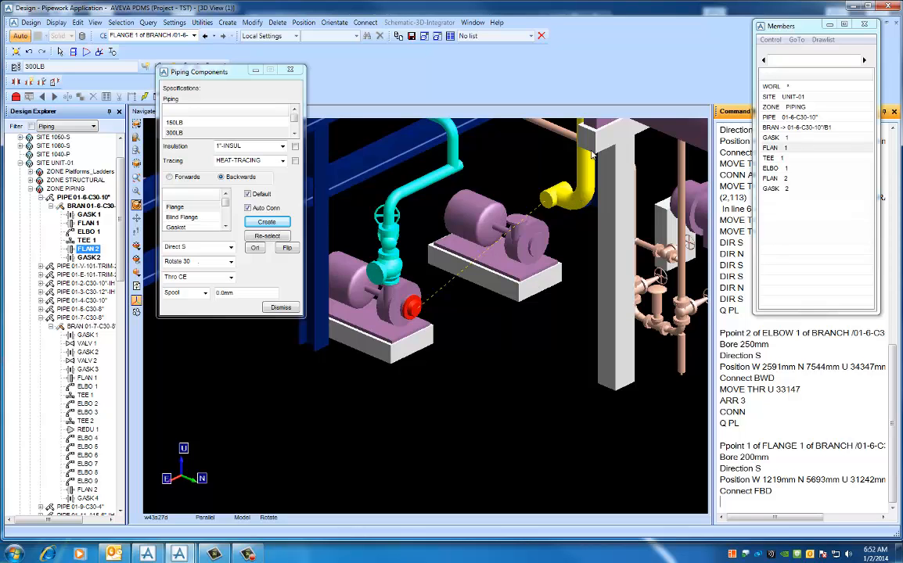
# - Create a reducer on the pump-end flange, choosing the 250.00 bore type C from the 300LB specification
pyautogui.moveTo(553, 273); pyautogui.dragTo(558, 278, button='middle')
pyautogui.scroll(-2, 558, 278)
pyautogui.middleClick(511, 224)
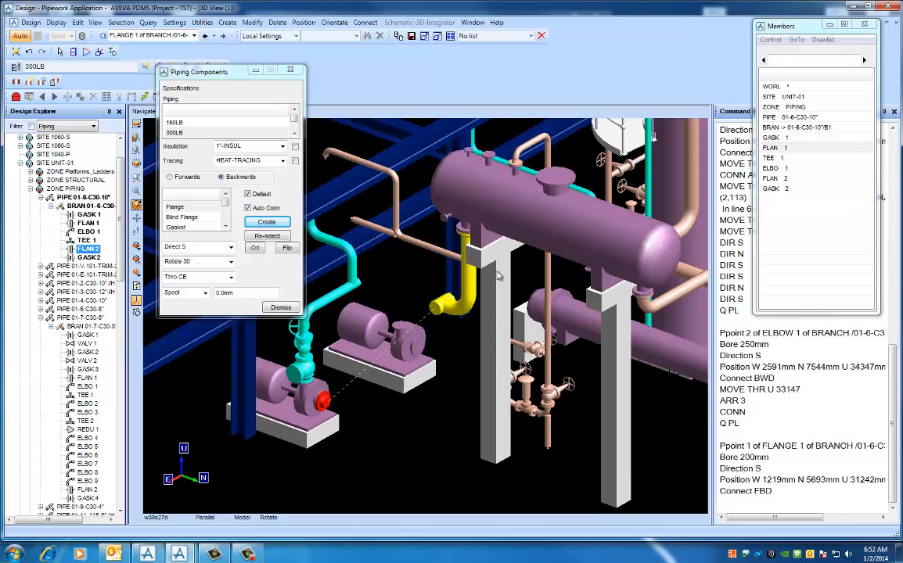
pyautogui.moveTo(497, 272); pyautogui.dragTo(499, 268, button='middle')
pyautogui.middleClick(410, 362)
pyautogui.middleClick(356, 333)
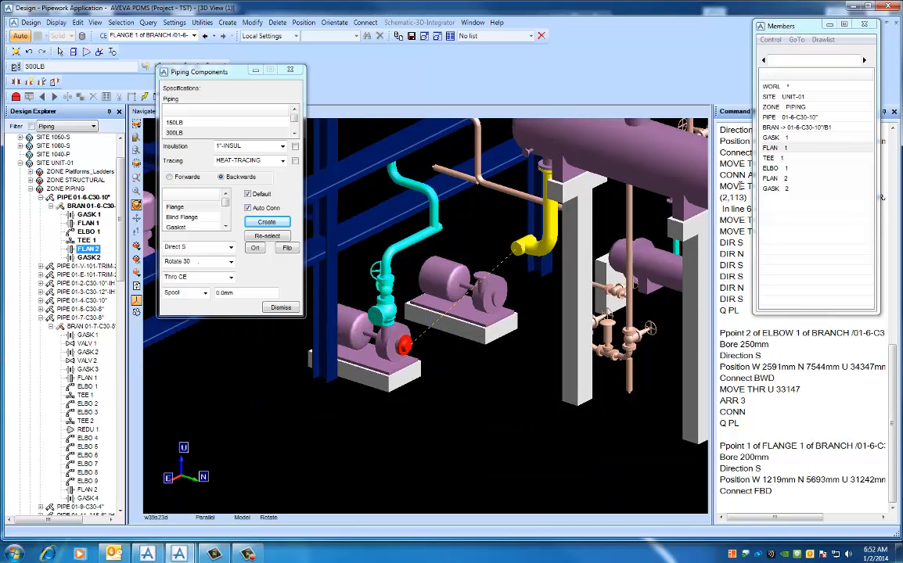
pyautogui.click(225, 228)
pyautogui.click(225, 228)
pyautogui.click(225, 227)
pyautogui.click(191, 218)
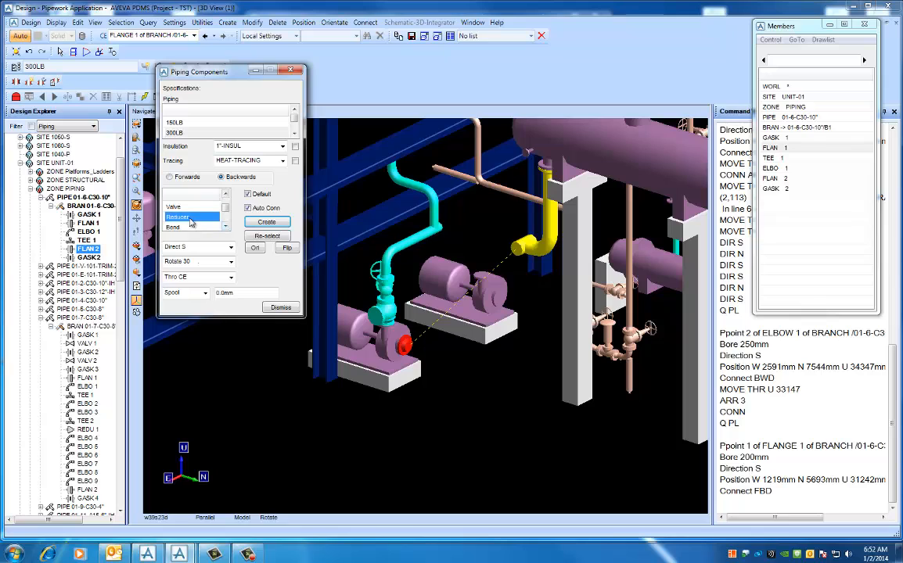
pyautogui.click(264, 223)
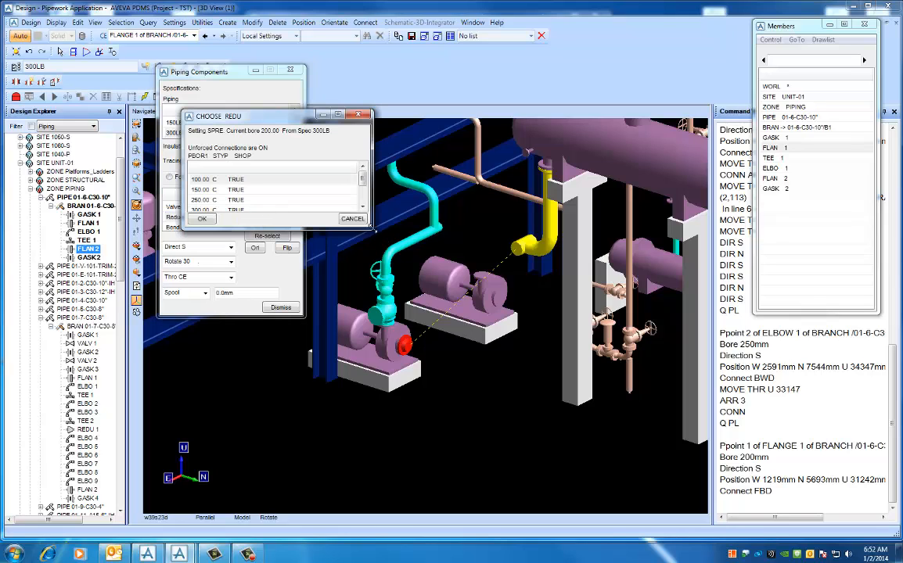
pyautogui.moveTo(375, 229); pyautogui.dragTo(425, 256)
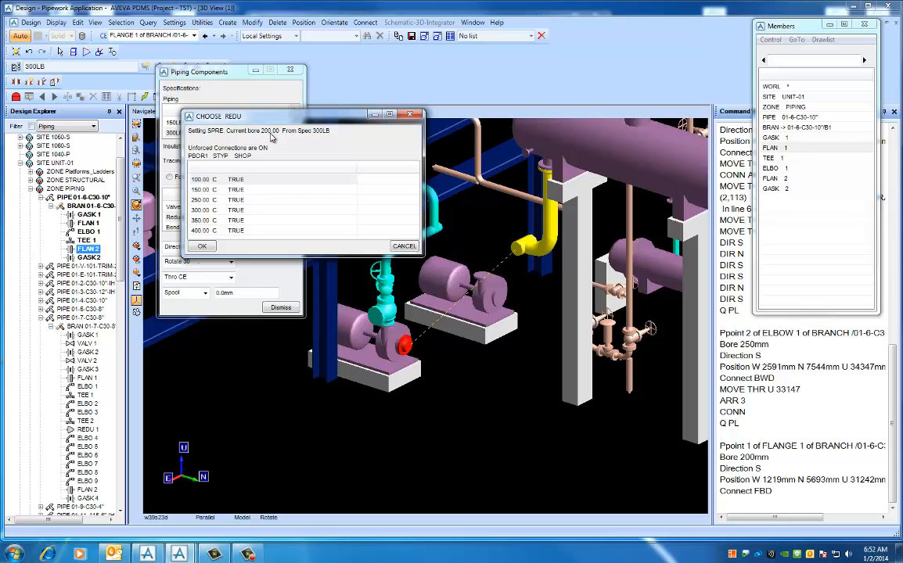
pyautogui.click(204, 201)
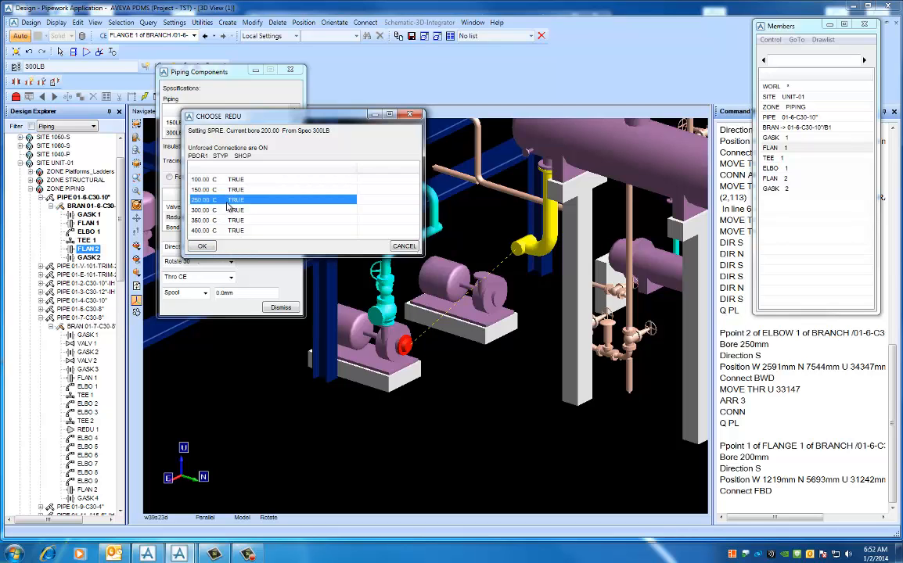
pyautogui.click(203, 246)
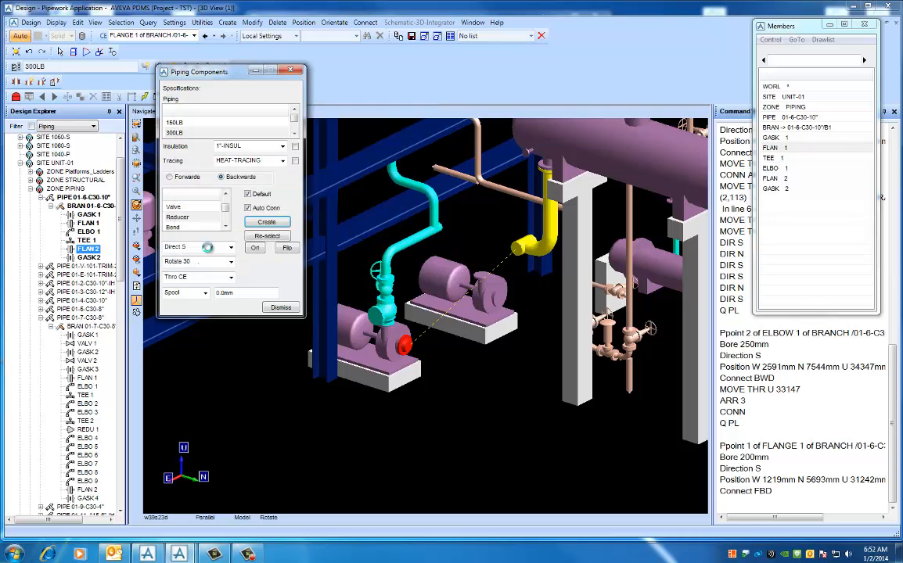
# - Examine the reducer on the pump-end flange looking west and from an oblique angle
pyautogui.moveTo(436, 373); pyautogui.dragTo(451, 394, button='middle')
pyautogui.rightClick(449, 396)
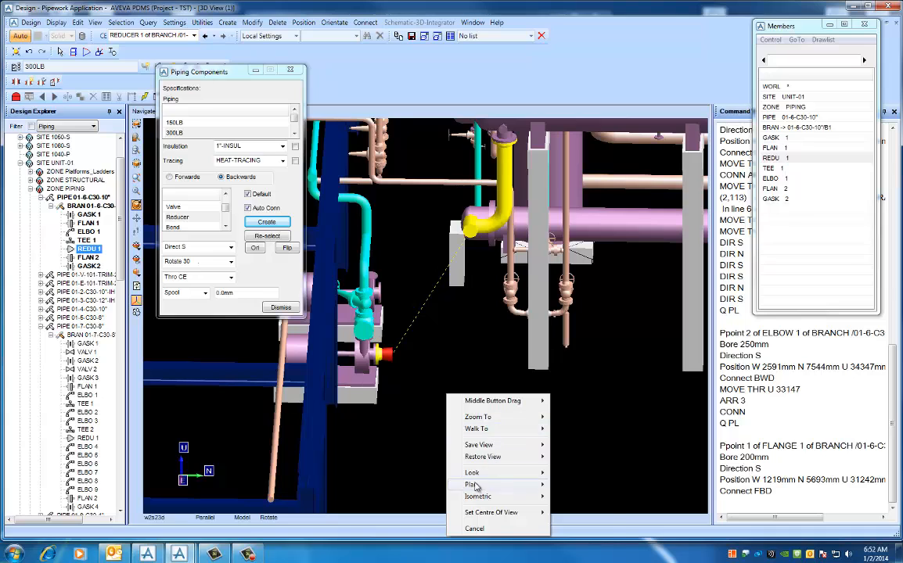
pyautogui.moveTo(501, 474)
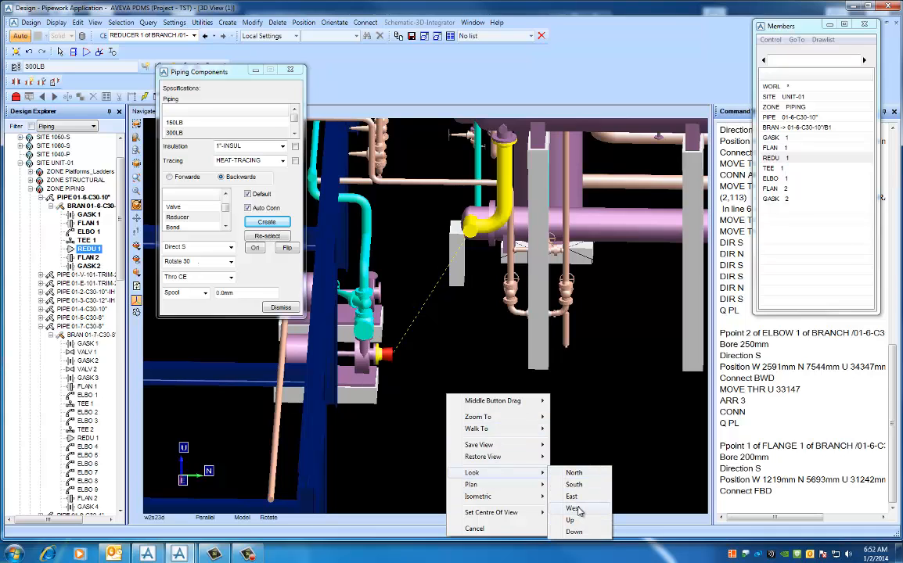
pyautogui.click(577, 509)
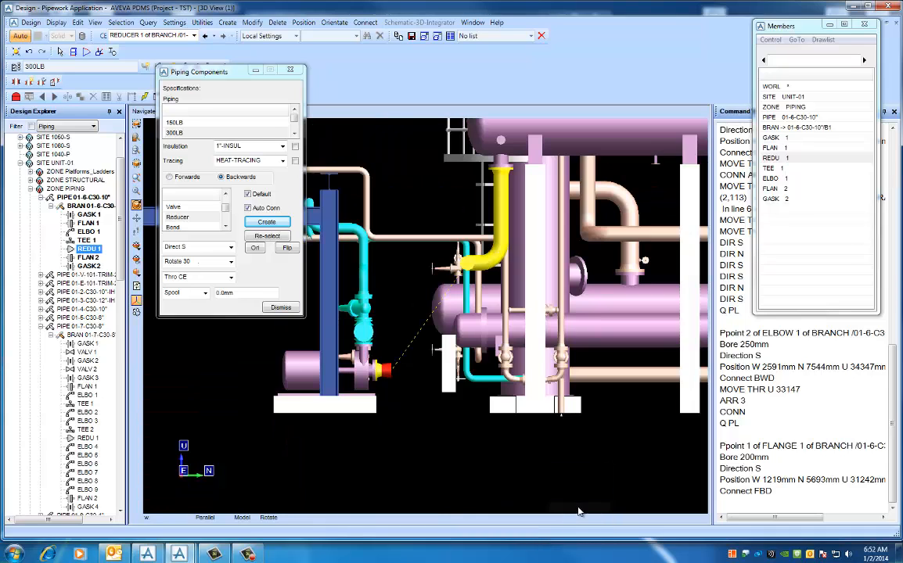
pyautogui.middleClick(419, 381)
pyautogui.scroll(1, 419, 375)
pyautogui.middleClick(419, 335)
pyautogui.scroll(2, 429, 282)
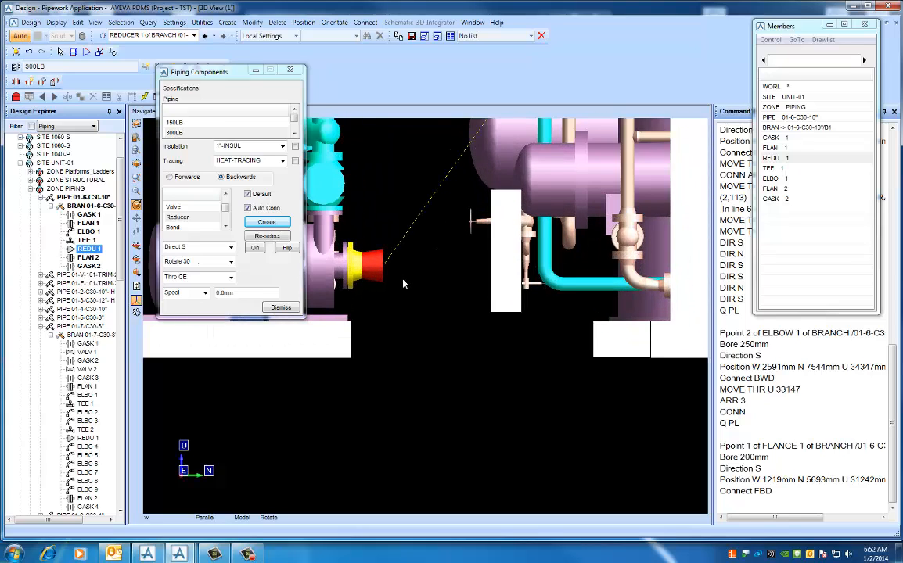
pyautogui.middleClick(406, 272)
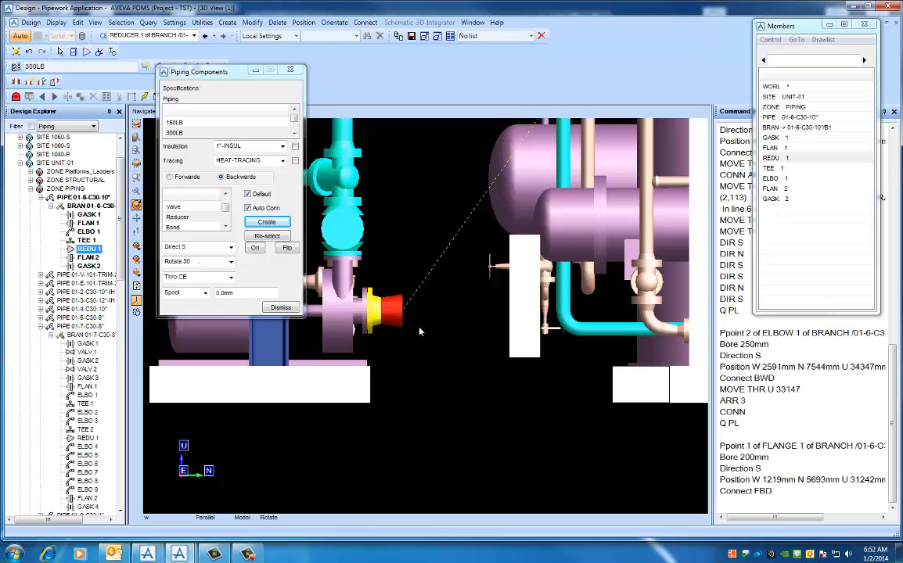
pyautogui.moveTo(427, 333); pyautogui.dragTo(392, 325, button='middle')
pyautogui.scroll(-1, 480, 333)
pyautogui.middleClick(482, 332)
pyautogui.middleClick(379, 322)
pyautogui.scroll(1, 404, 313)
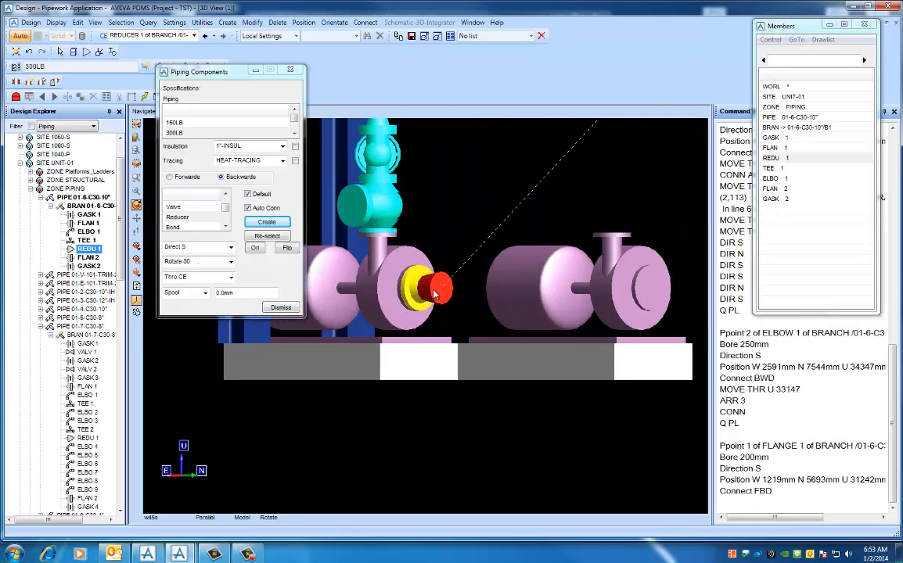
pyautogui.middleClick(434, 292)
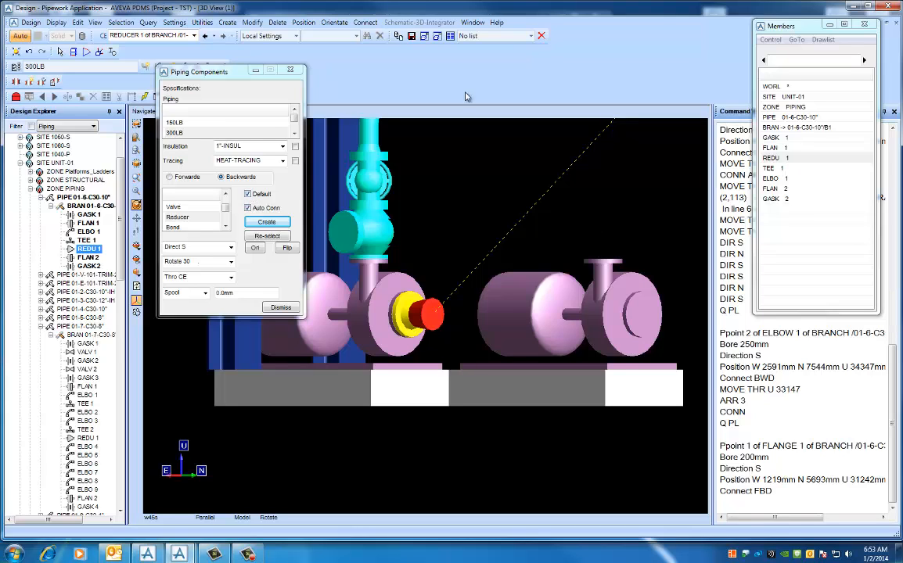
# - Delete the type C reducer from the pump-end flange
pyautogui.click(541, 36)
pyautogui.click(433, 291)
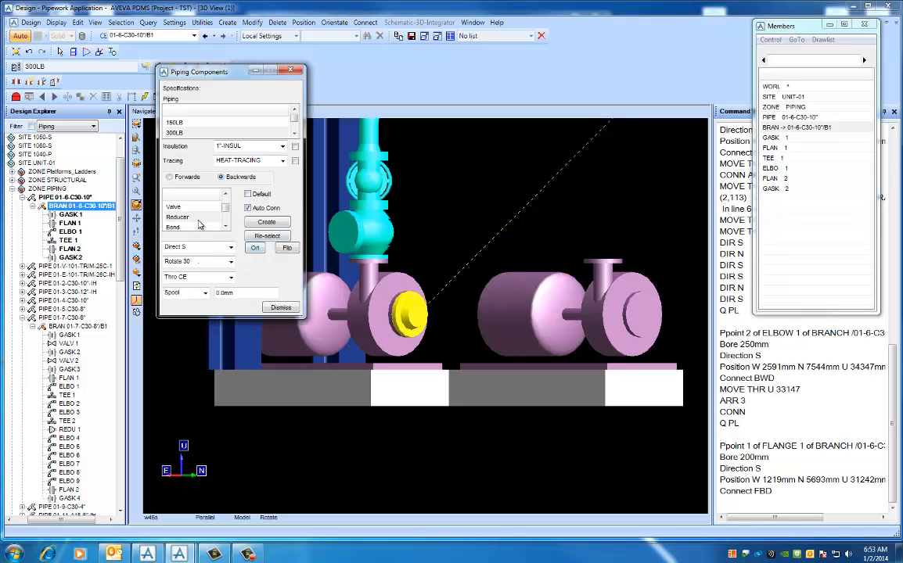
pyautogui.click(257, 224)
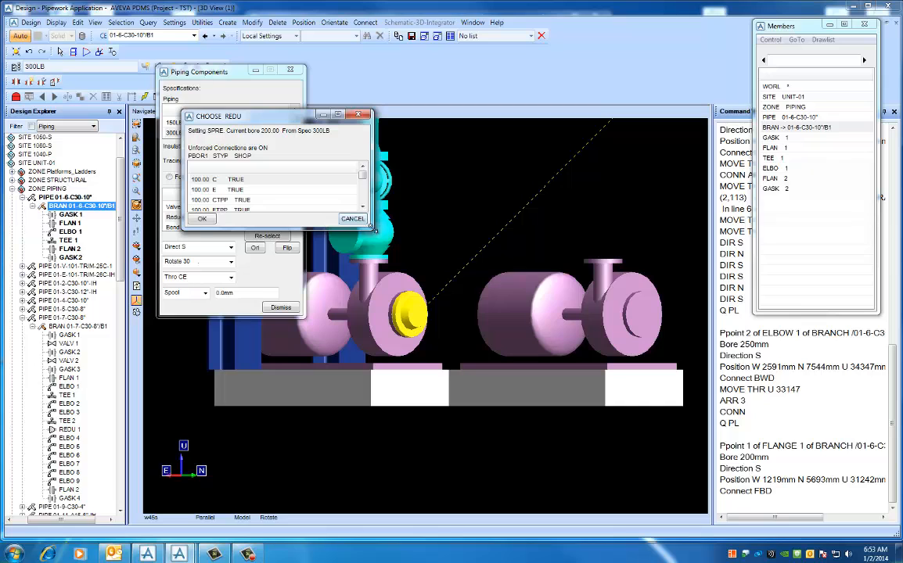
pyautogui.moveTo(371, 229); pyautogui.dragTo(493, 309)
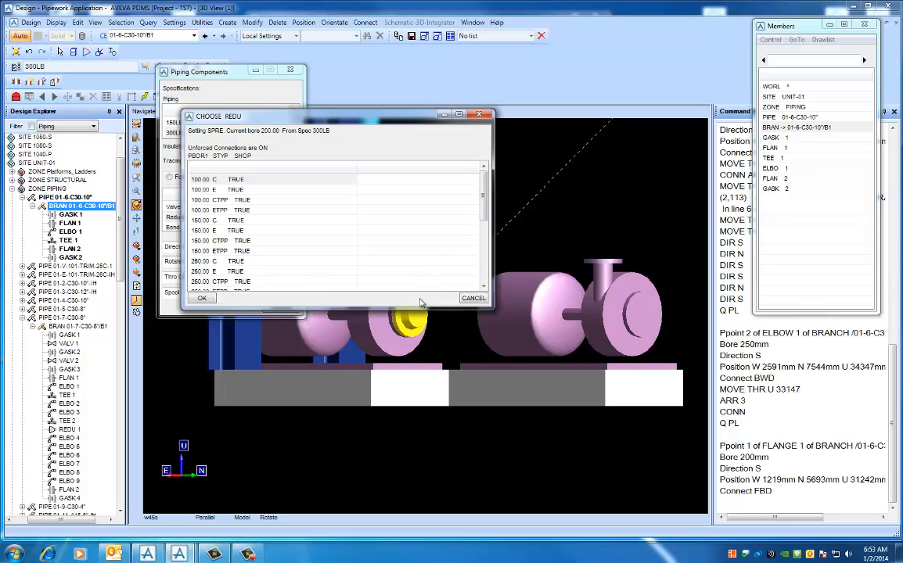
pyautogui.click(202, 272)
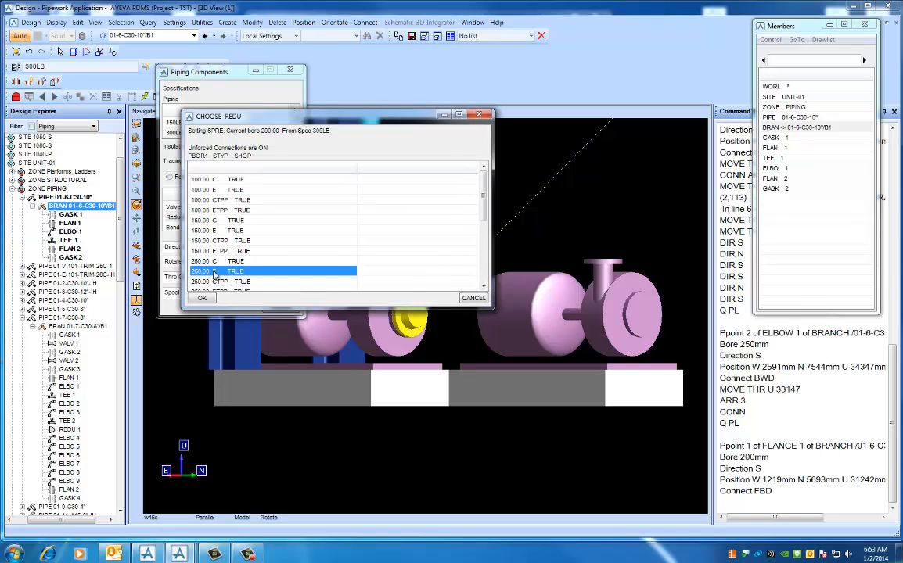
pyautogui.click(202, 298)
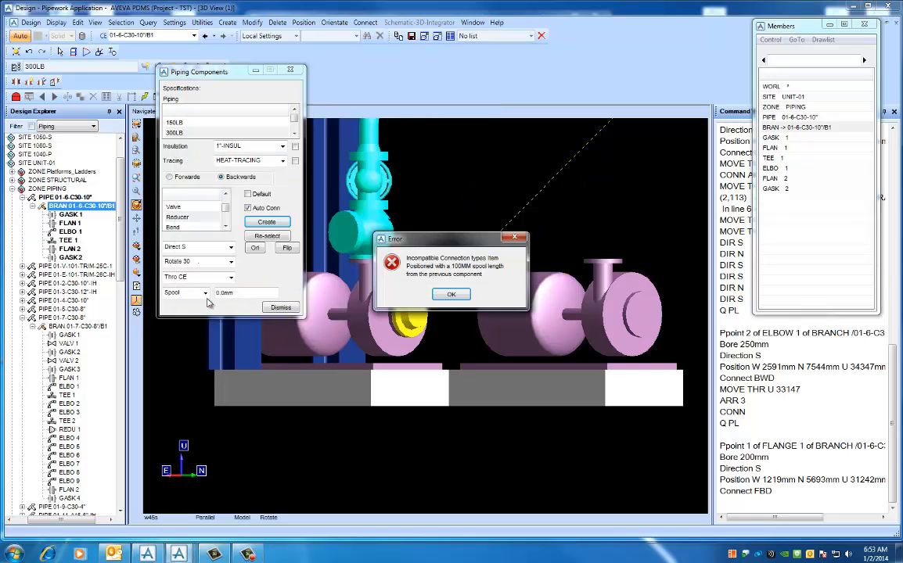
pyautogui.click(449, 295)
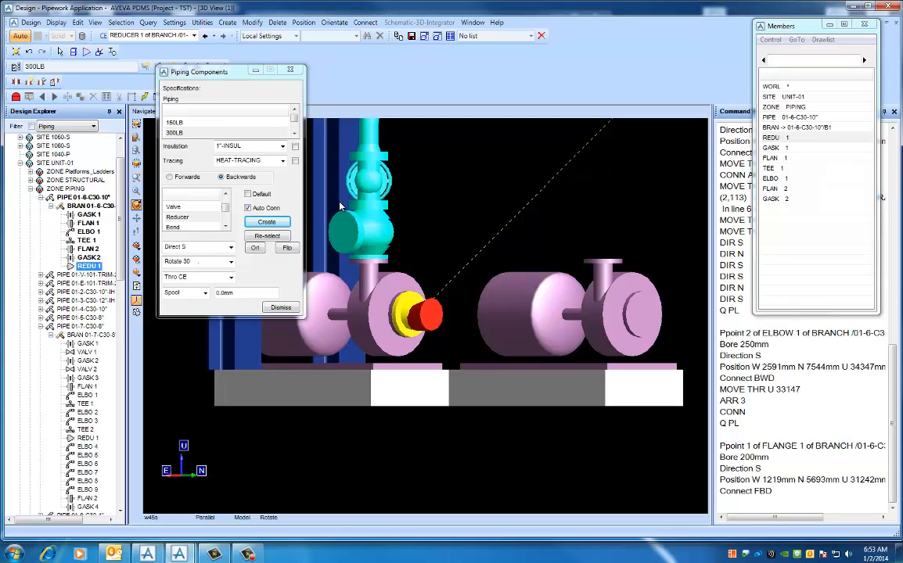
pyautogui.click(541, 37)
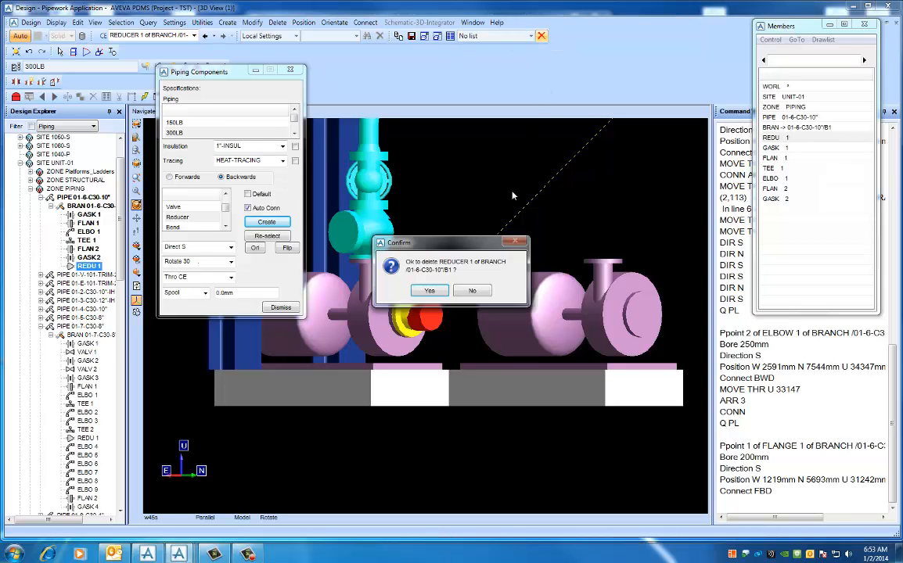
pyautogui.click(430, 290)
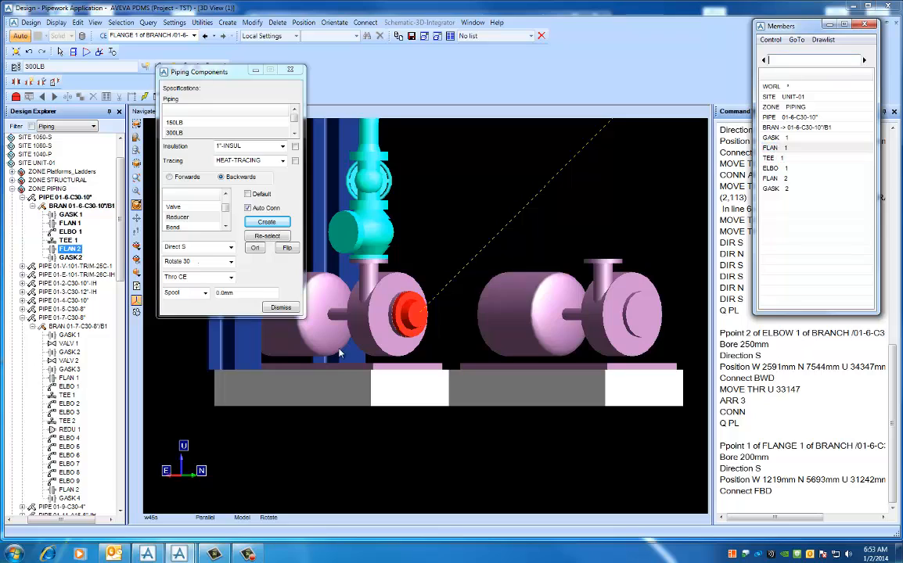
# - Create a reducer on the pump-end flange, choosing the 250.00 bore type E from the 300LB specification
pyautogui.click(261, 224)
pyautogui.moveTo(369, 312); pyautogui.dragTo(470, 324)
pyautogui.click(210, 271)
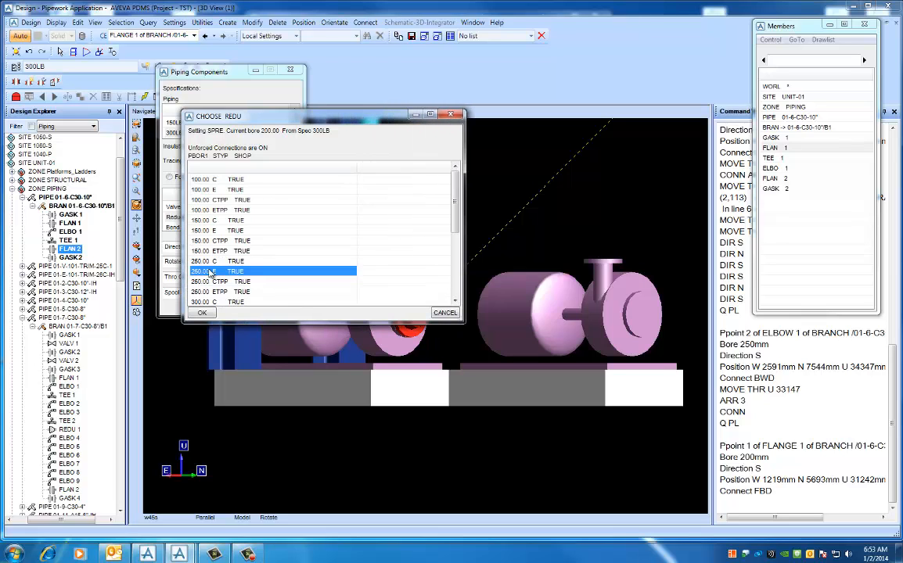
pyautogui.click(203, 313)
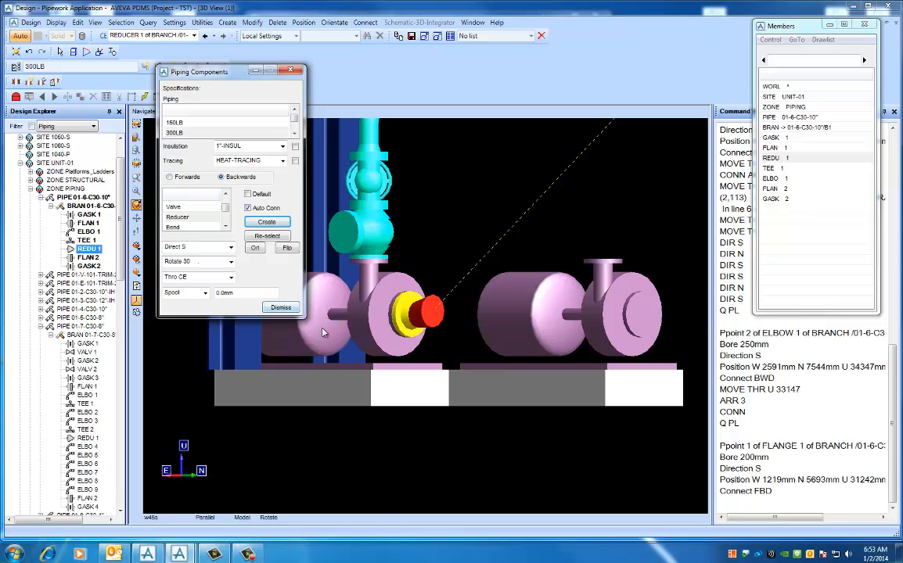
# - Orient the eccentric reducer at the pump with the command CONN AND P3 IS U, checking it in a west view
pyautogui.rightClick(362, 359)
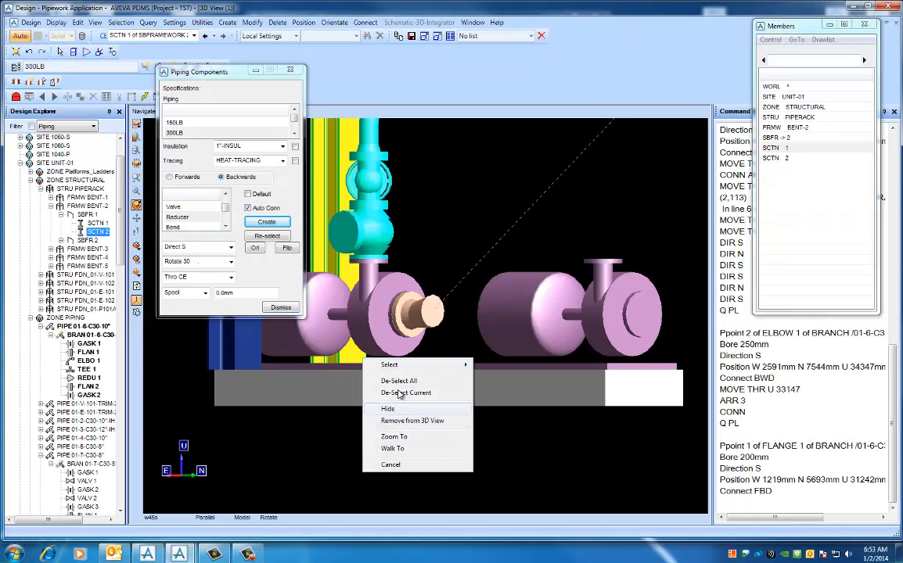
pyautogui.click(422, 421)
pyautogui.rightClick(493, 434)
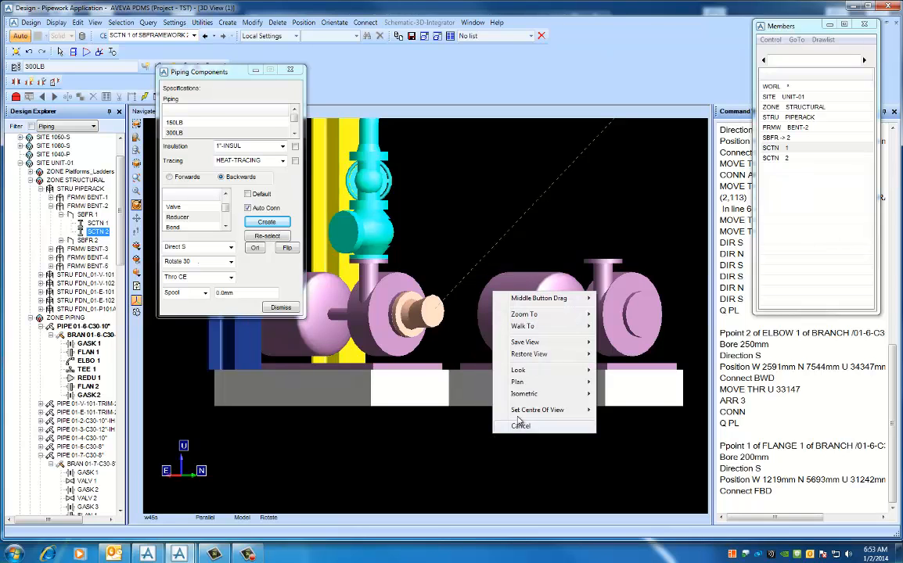
pyautogui.moveTo(519, 370)
pyautogui.click(626, 410)
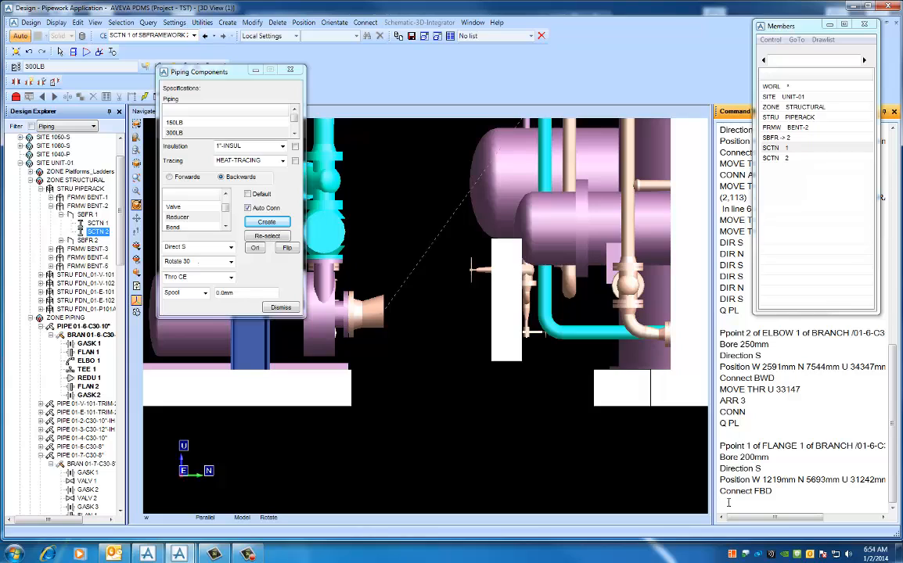
pyautogui.write('CONN AND P3 IS U')
pyautogui.press('Return')
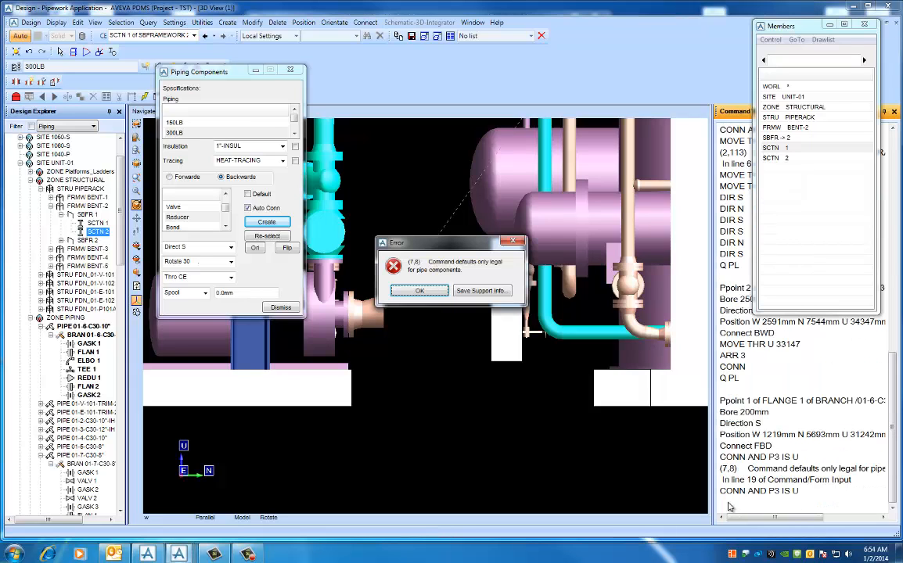
pyautogui.click(419, 291)
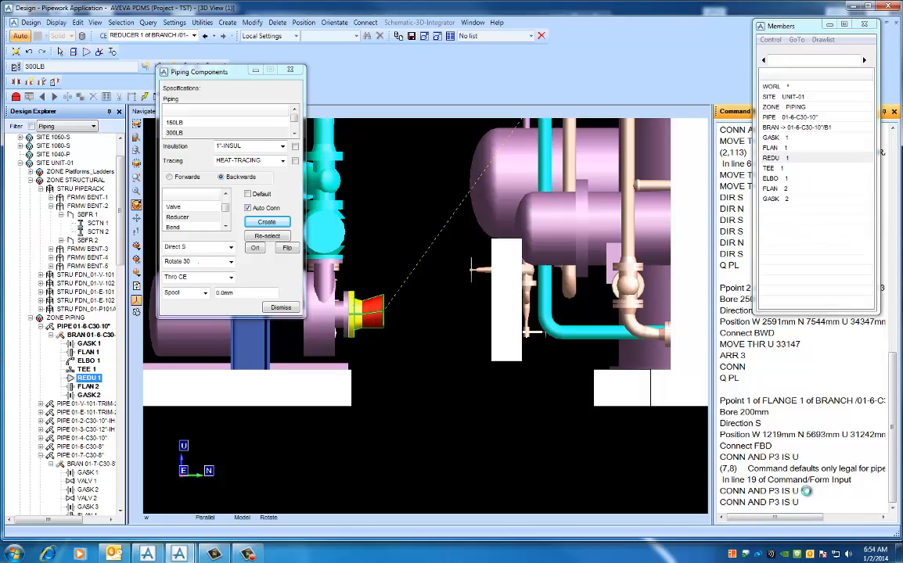
pyautogui.press('Return')
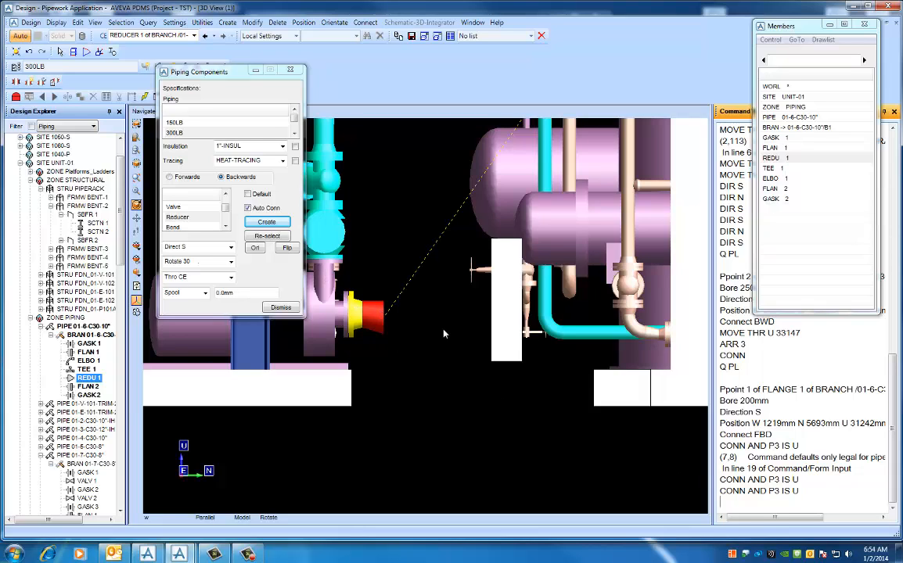
# - Create an elbow on the reducer, working backwards, choosing the DEFT type with 250.00 bore and 90.00 angle
pyautogui.scroll(-2, 493, 265)
pyautogui.moveTo(468, 360); pyautogui.dragTo(358, 317, button='middle')
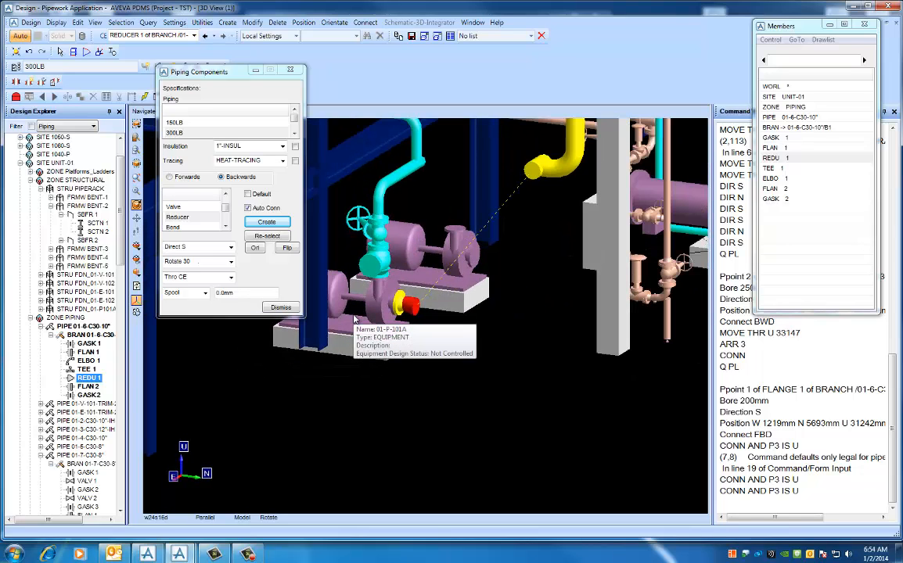
pyautogui.click(226, 226)
pyautogui.click(225, 195)
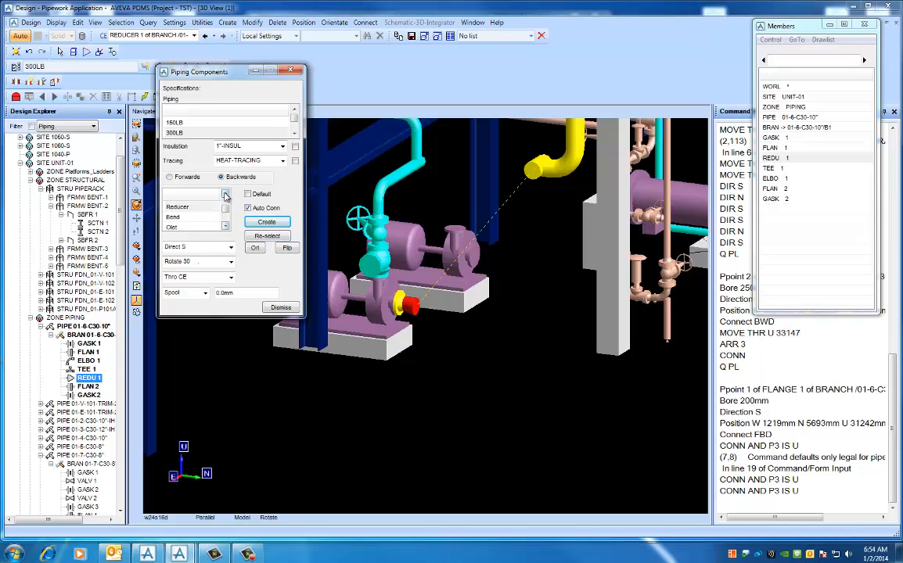
pyautogui.click(225, 195)
pyautogui.click(184, 217)
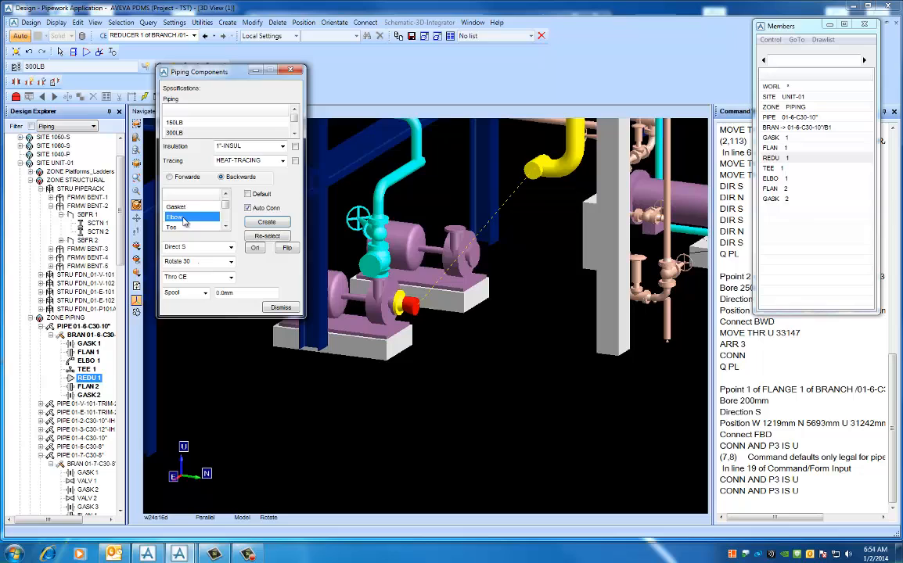
pyautogui.click(263, 224)
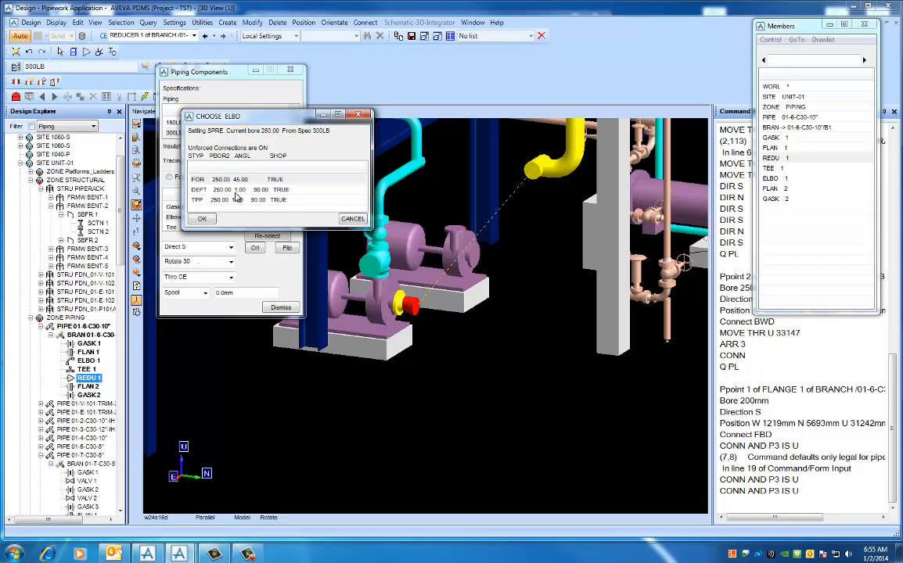
pyautogui.click(211, 191)
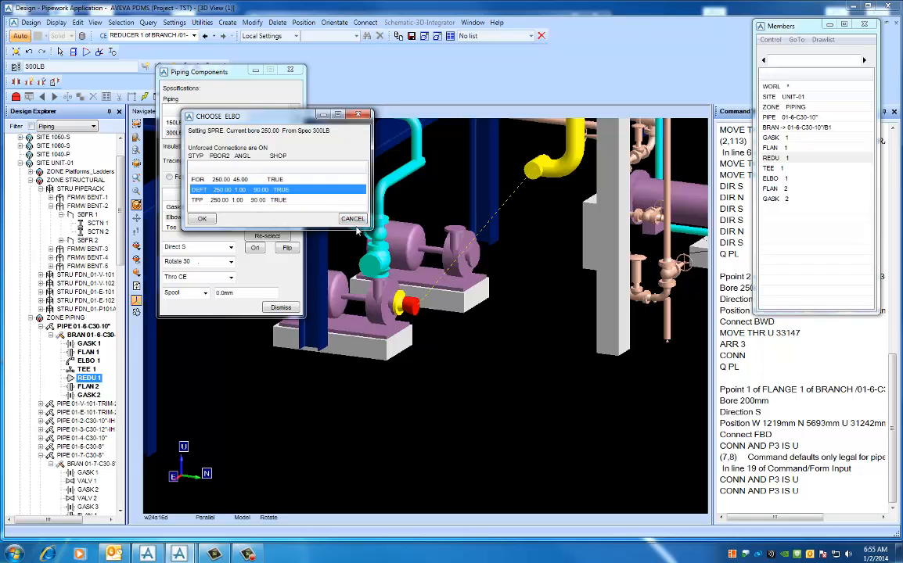
pyautogui.click(205, 219)
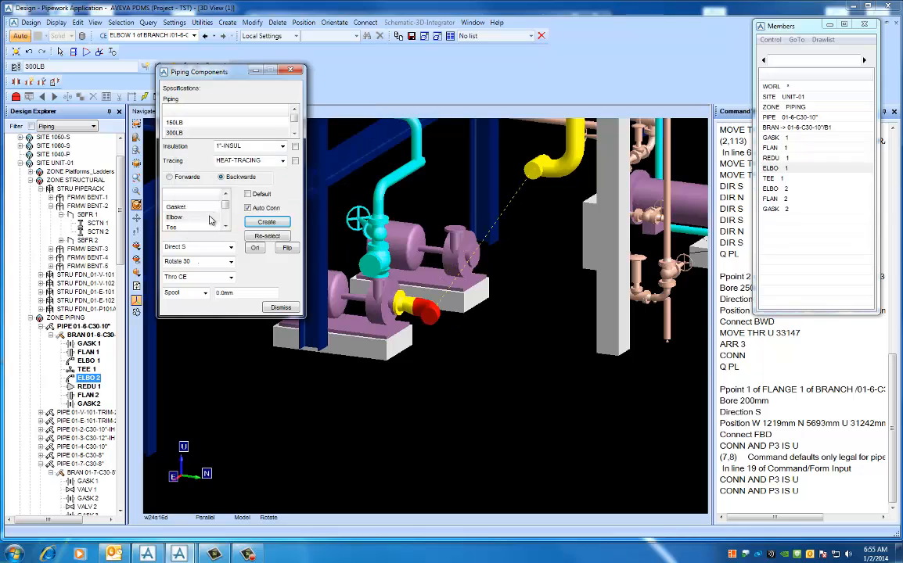
# - Turn default component selection back on and direct the new pump-end elbow up (Direct U)
pyautogui.click(248, 195)
pyautogui.click(208, 247)
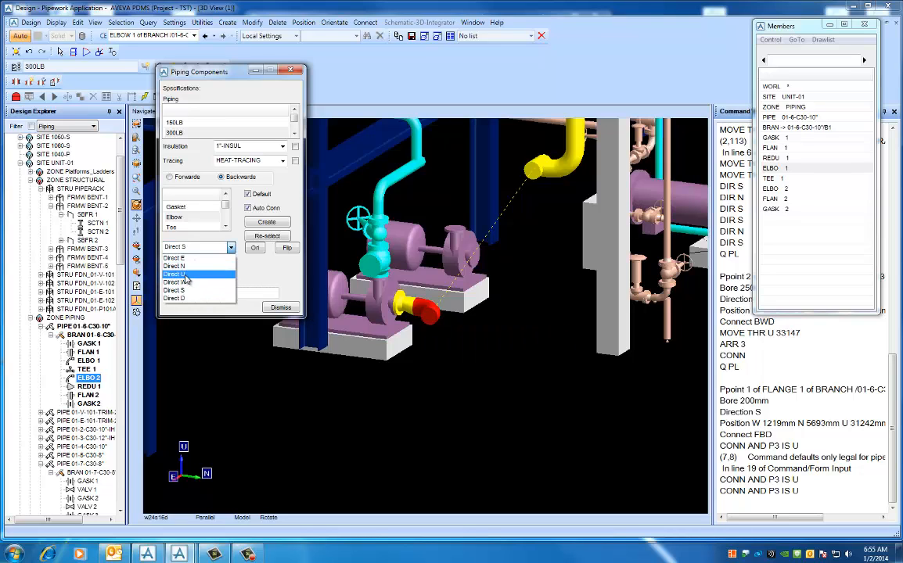
pyautogui.click(175, 274)
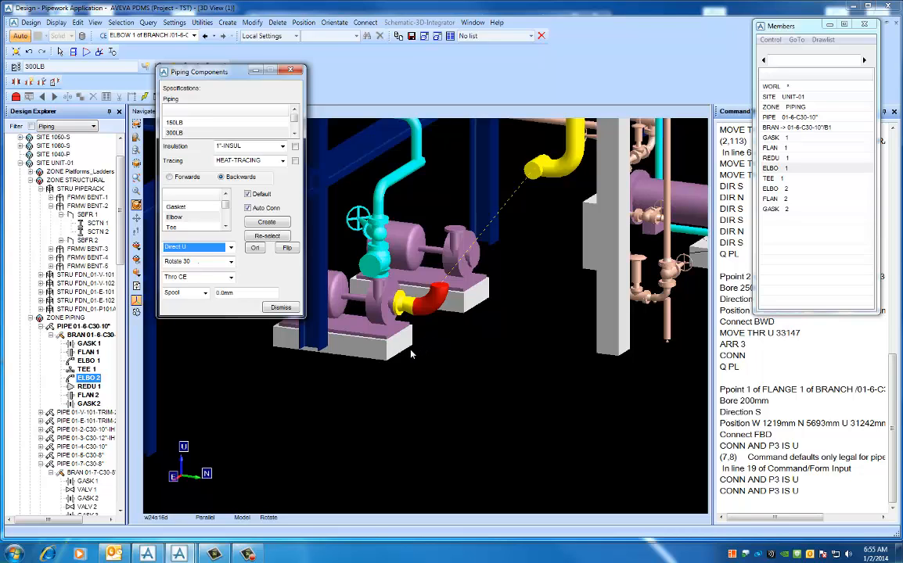
# - Create a flange on the open upper end of the pump-end elbow and a gasket on that flange, working backwards
pyautogui.click(224, 195)
pyautogui.click(224, 195)
pyautogui.click(181, 208)
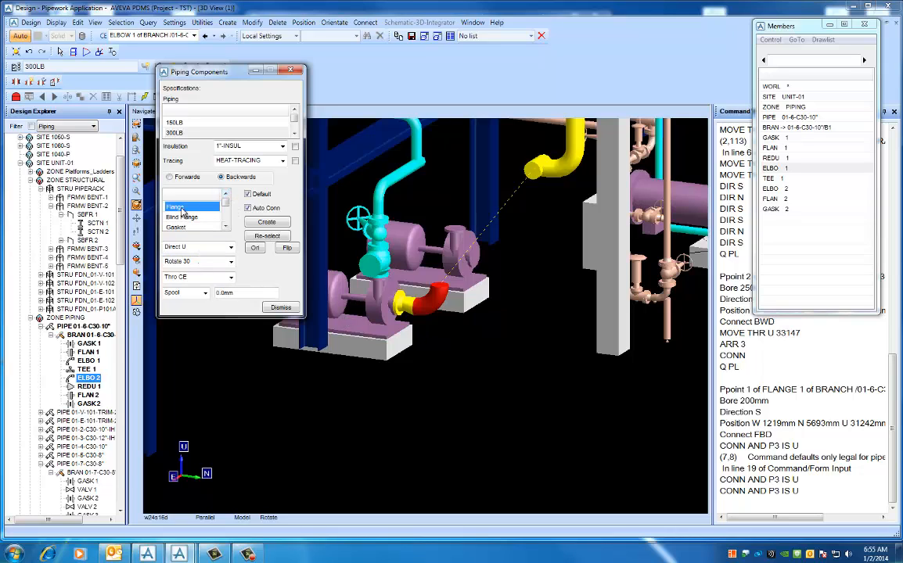
pyautogui.click(256, 223)
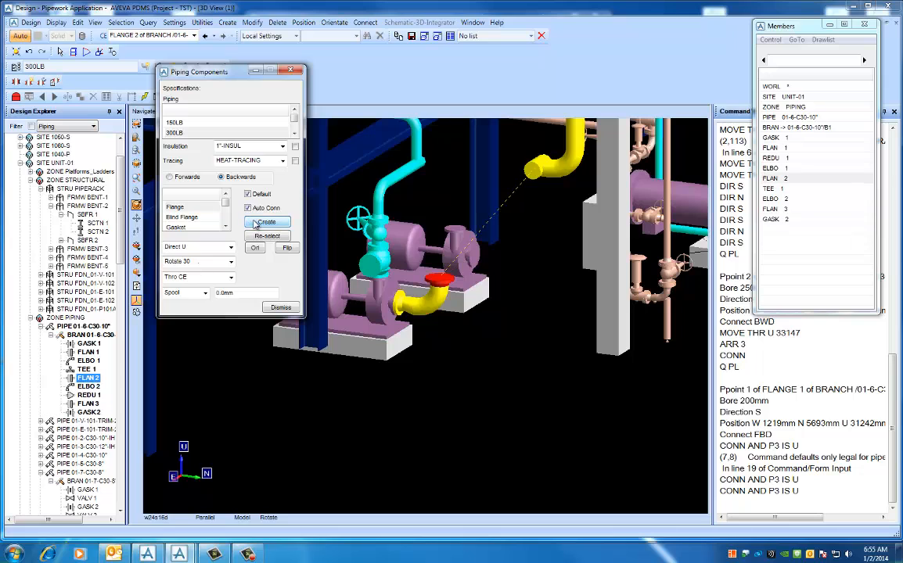
pyautogui.click(177, 226)
pyautogui.click(256, 223)
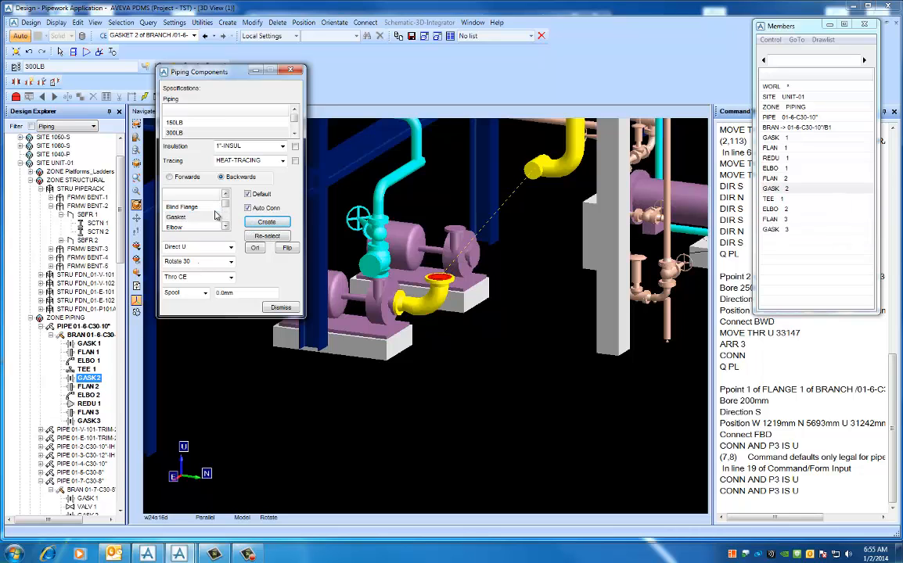
pyautogui.scroll(-1, 205, 205)
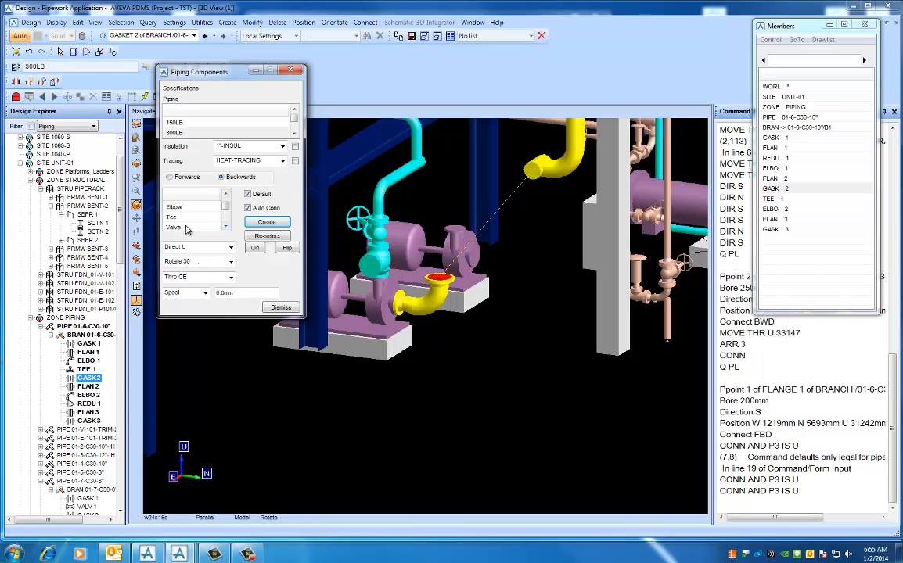
# - Create a GATE valve on the upper gasket with default component selection off, and rotate it 45 degrees
pyautogui.click(189, 228)
pyautogui.click(248, 194)
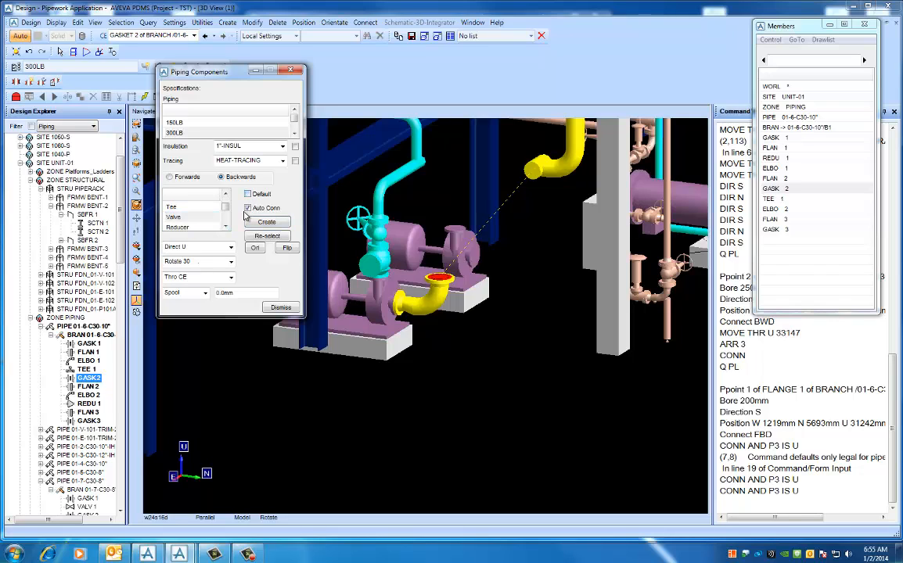
pyautogui.click(264, 224)
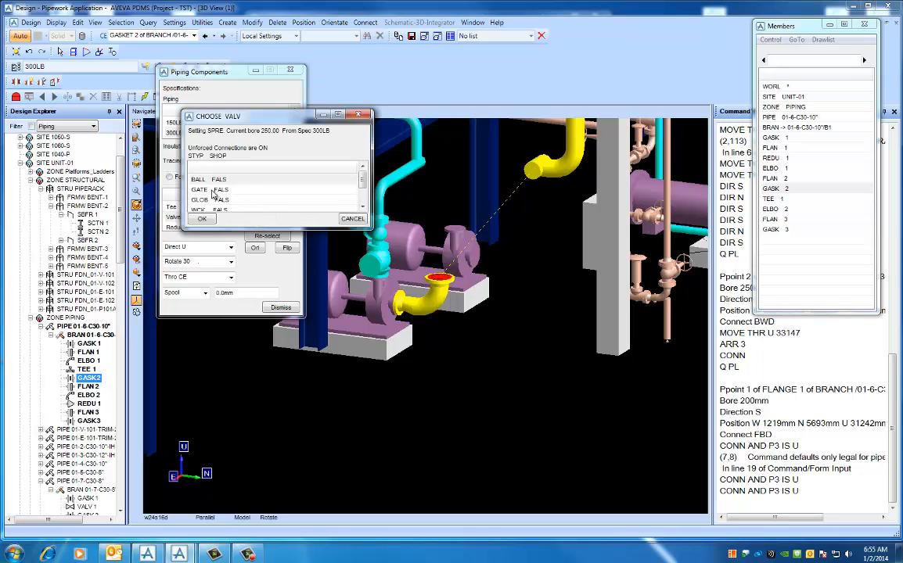
pyautogui.click(207, 190)
pyautogui.click(202, 219)
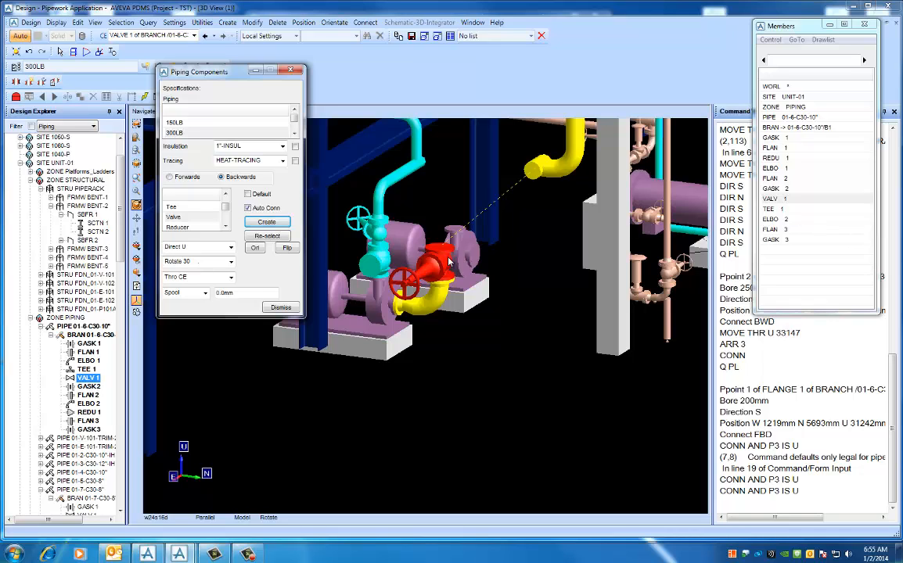
pyautogui.click(232, 263)
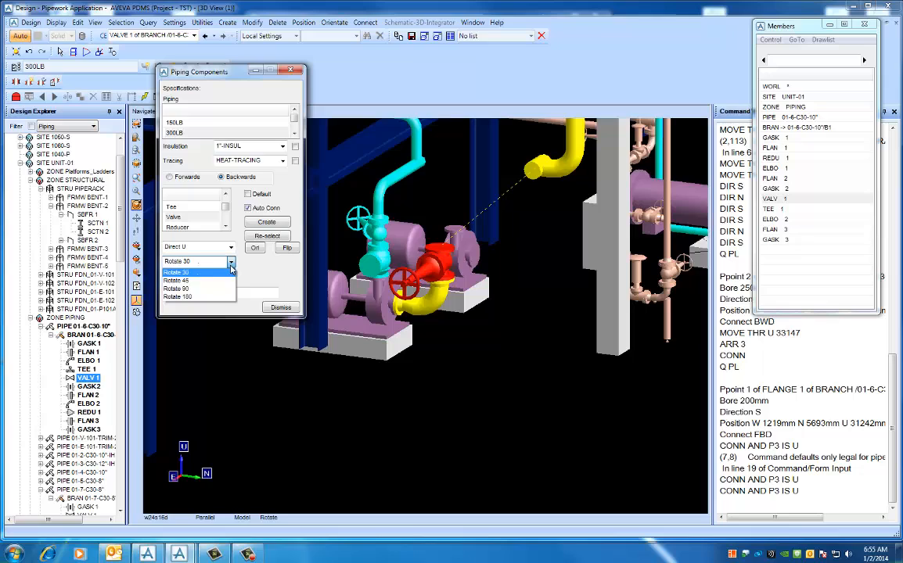
pyautogui.click(185, 274)
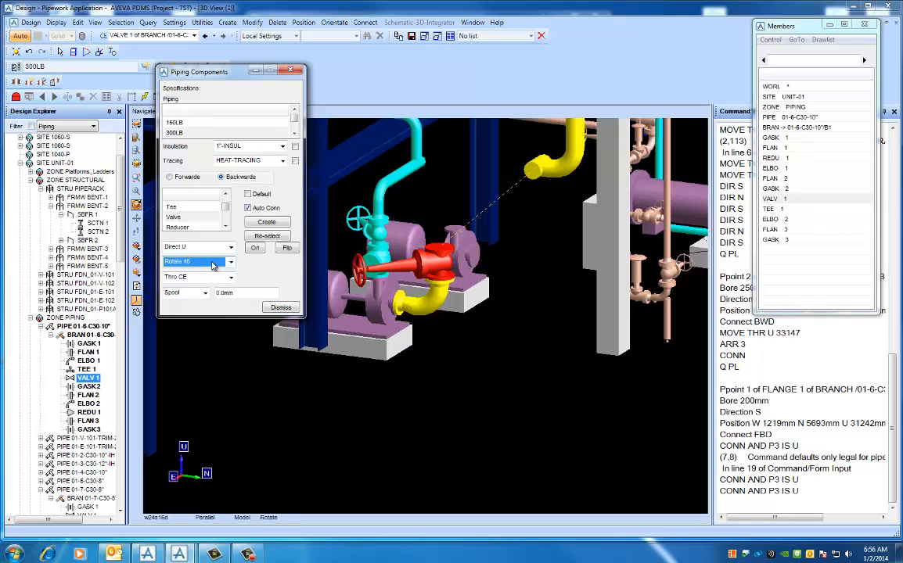
# - Rotate the gate valve by two further 45-degree increments while viewing it from above, so the handwheel points southwest
pyautogui.rightClick(410, 282)
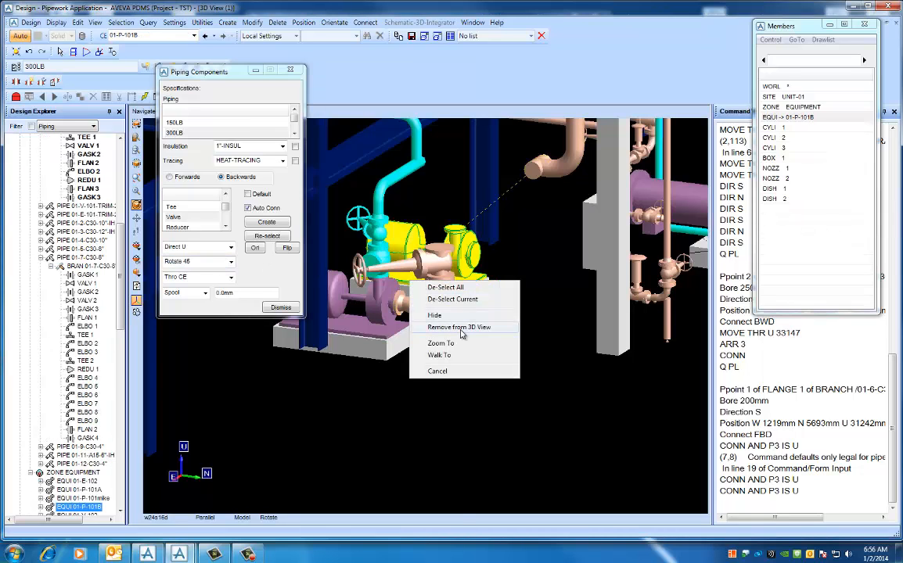
pyautogui.click(437, 431)
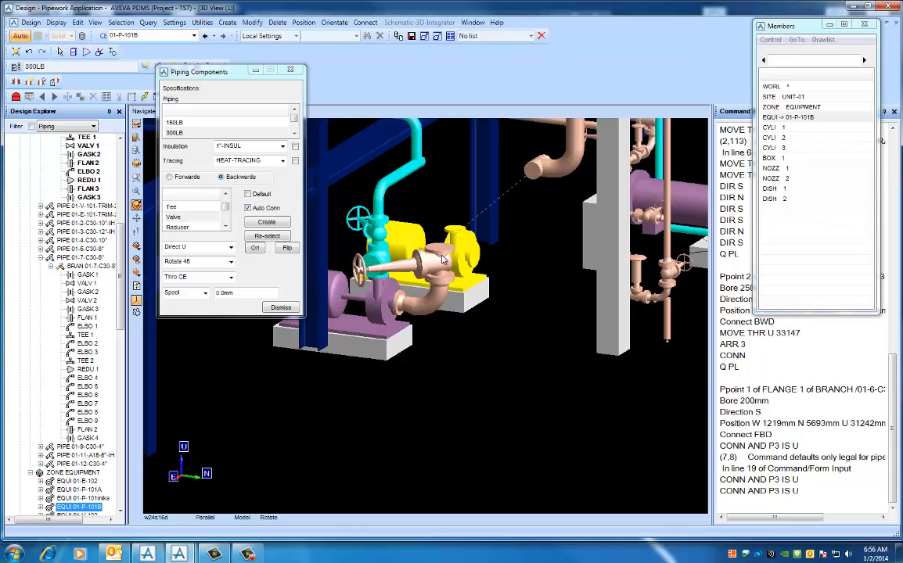
pyautogui.click(443, 264)
pyautogui.rightClick(425, 397)
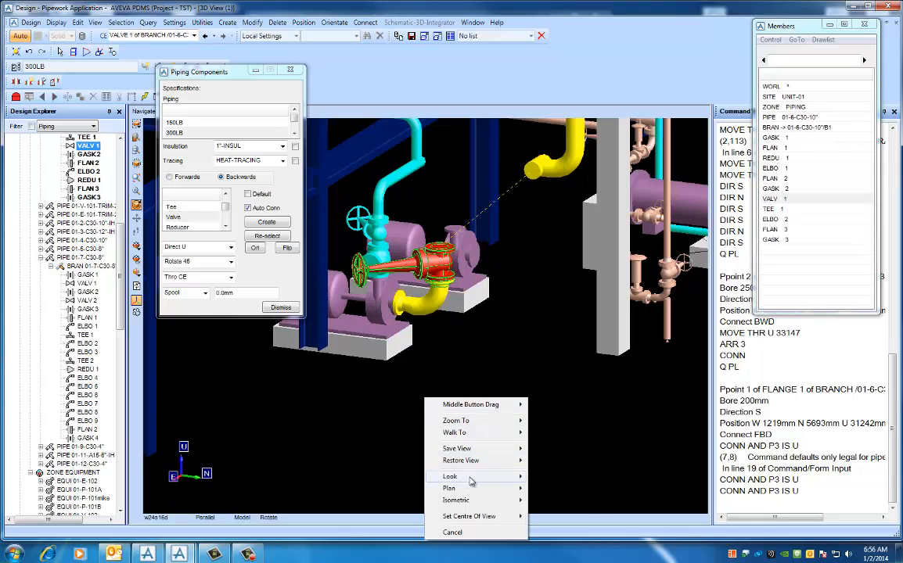
pyautogui.moveTo(477, 476)
pyautogui.click(552, 535)
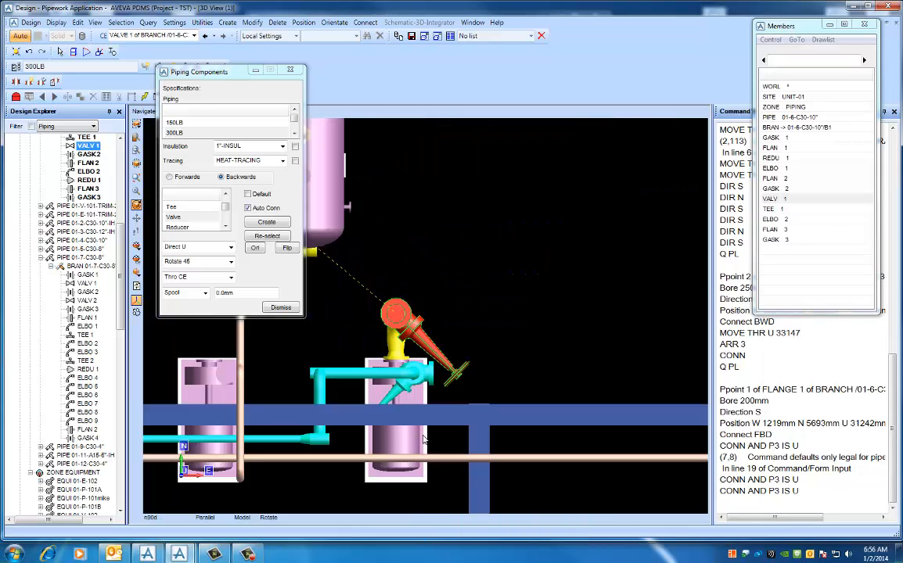
pyautogui.click(209, 262)
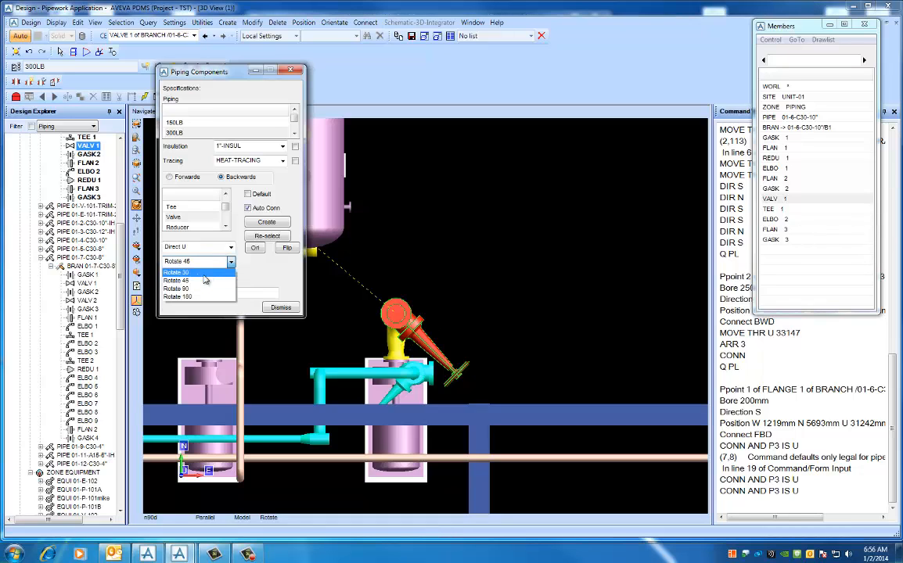
pyautogui.click(201, 279)
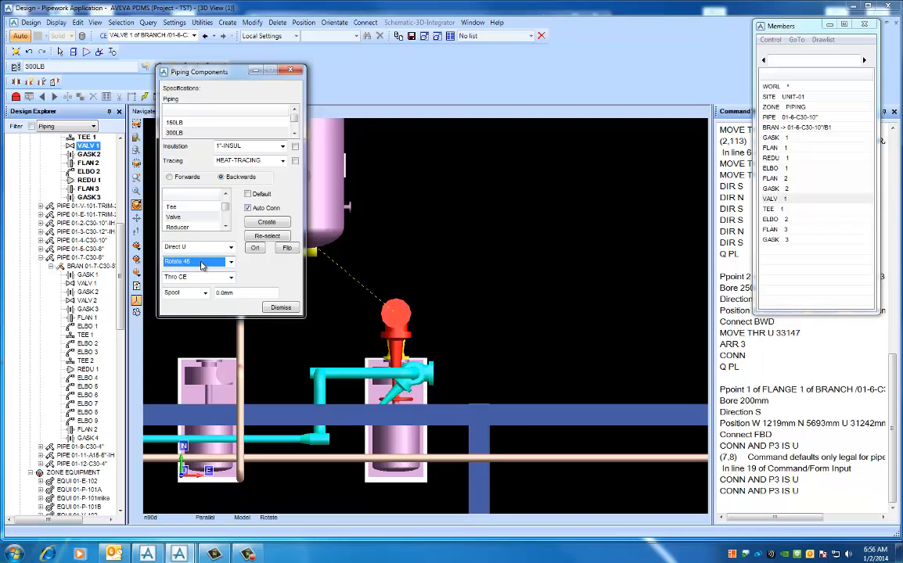
pyautogui.click(188, 261)
pyautogui.click(196, 285)
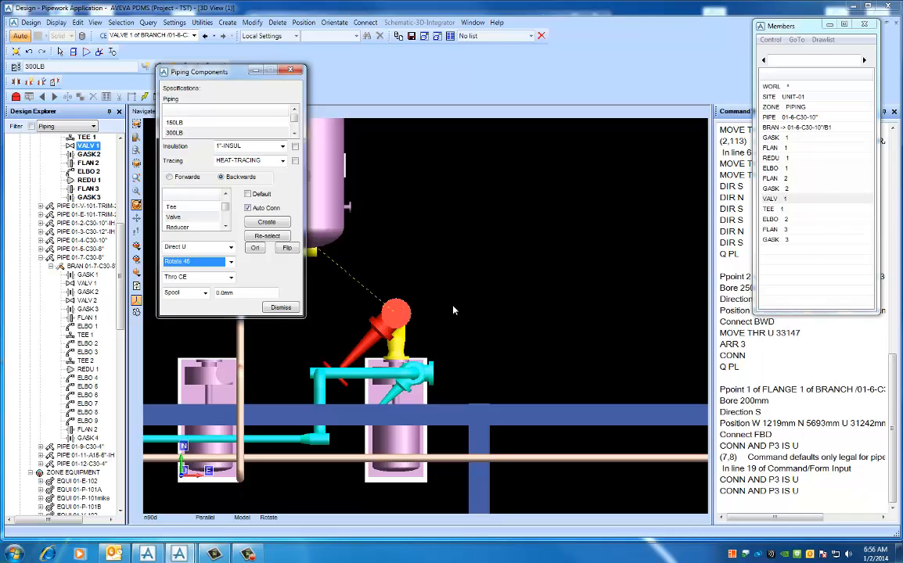
# - Create a gasket and a flange on the gate valve's upper end, working backwards with default component selection on
pyautogui.moveTo(427, 291); pyautogui.dragTo(429, 337, button='middle')
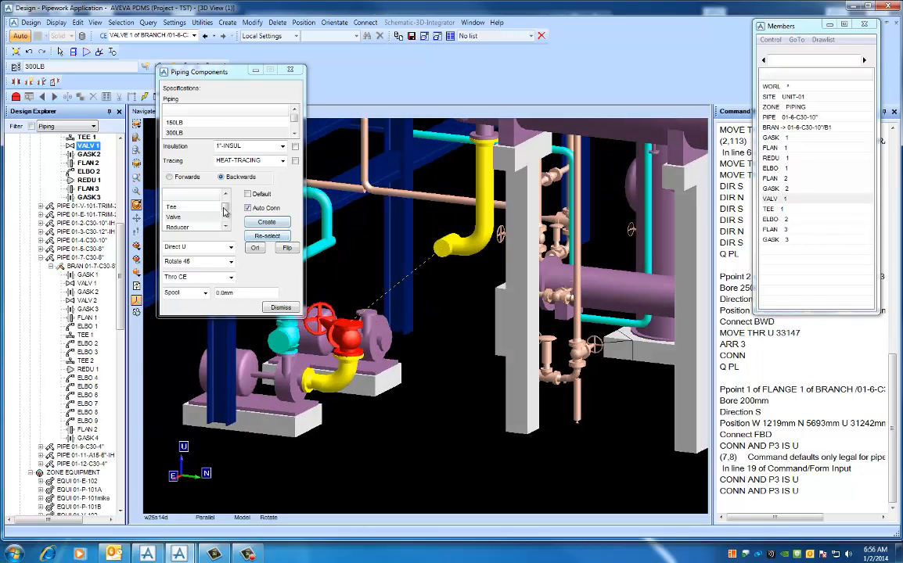
pyautogui.click(226, 195)
pyautogui.click(226, 195)
pyautogui.click(226, 195)
pyautogui.click(226, 195)
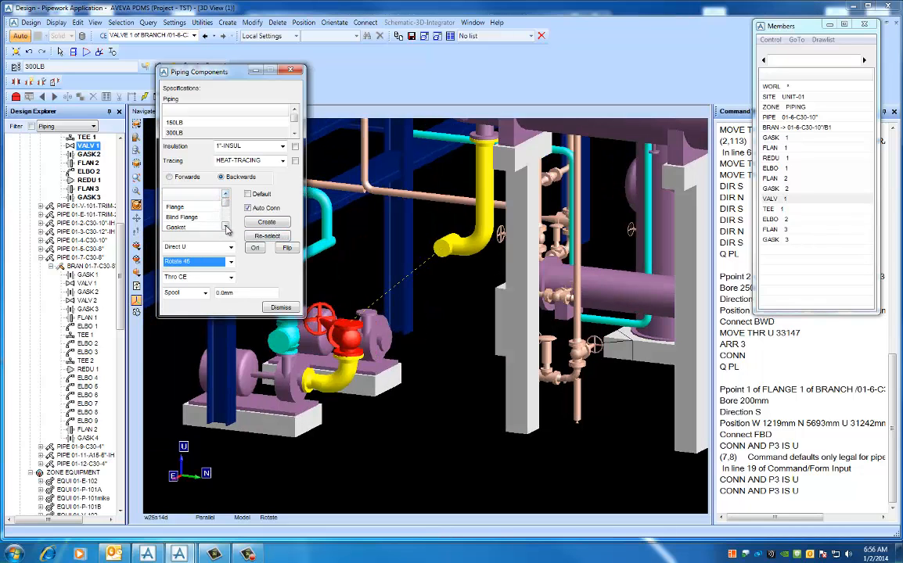
pyautogui.click(226, 227)
pyautogui.click(187, 220)
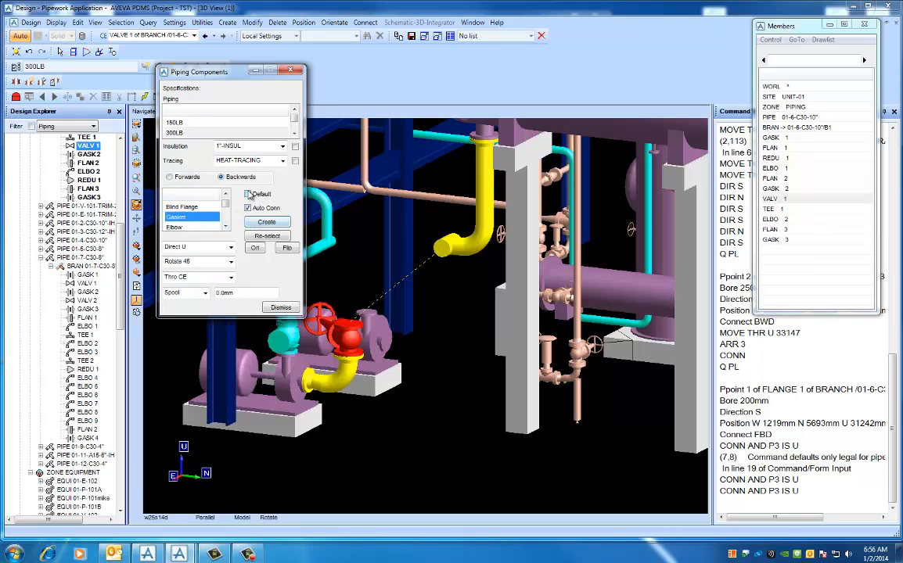
pyautogui.click(261, 223)
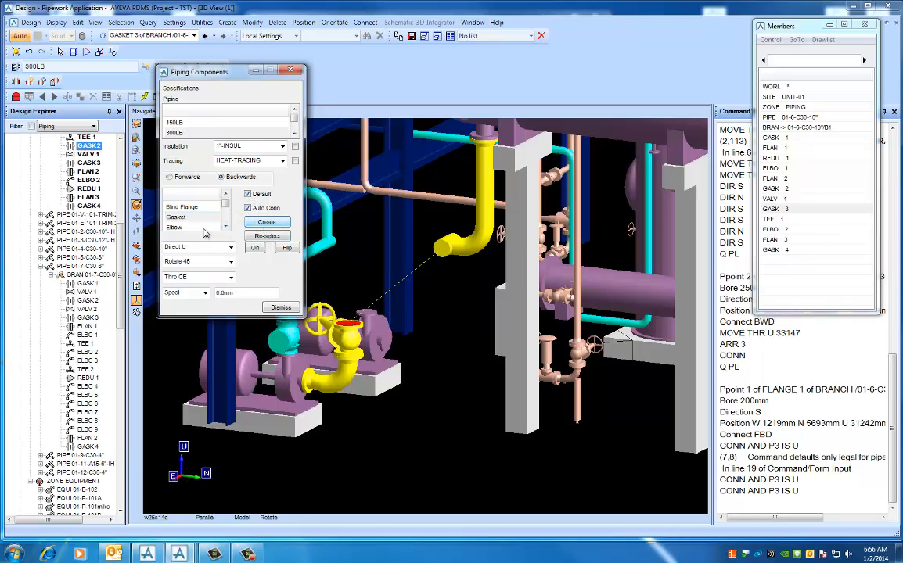
pyautogui.click(225, 195)
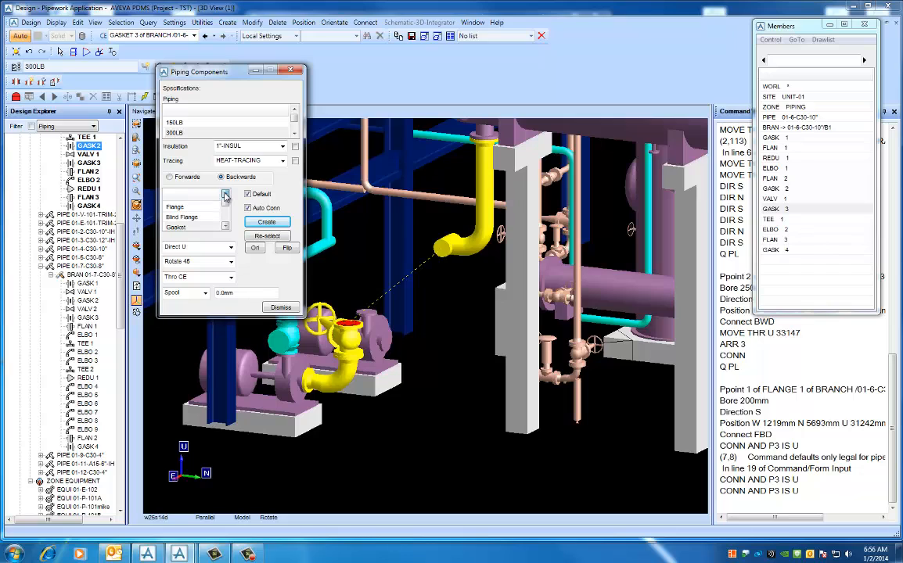
pyautogui.click(256, 223)
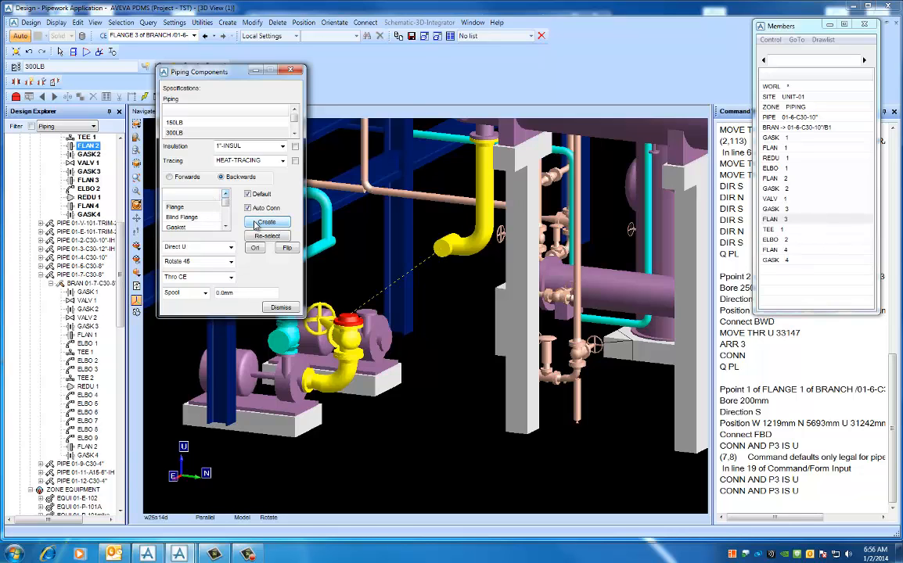
# - Create a default elbow on the flange above the gate valve, working backwards
pyautogui.click(225, 226)
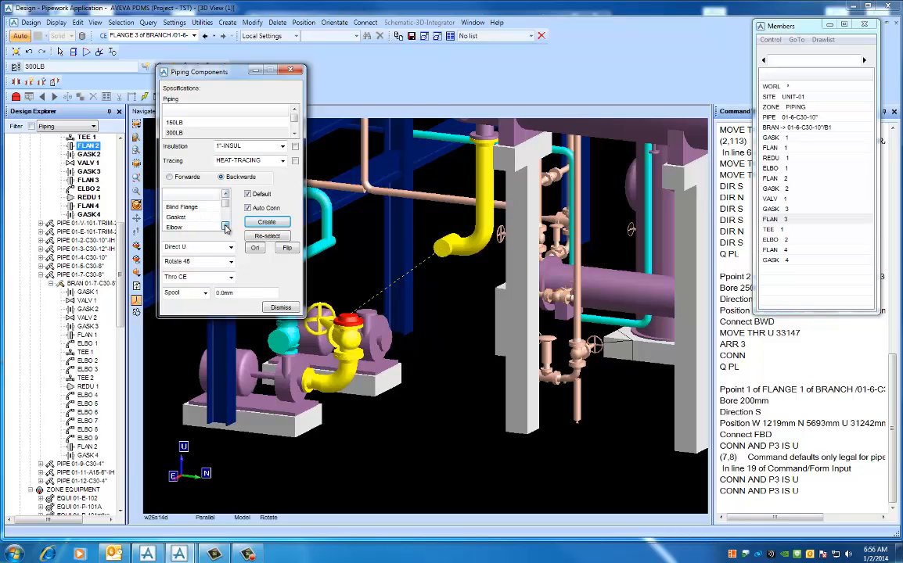
pyautogui.click(226, 226)
pyautogui.click(182, 219)
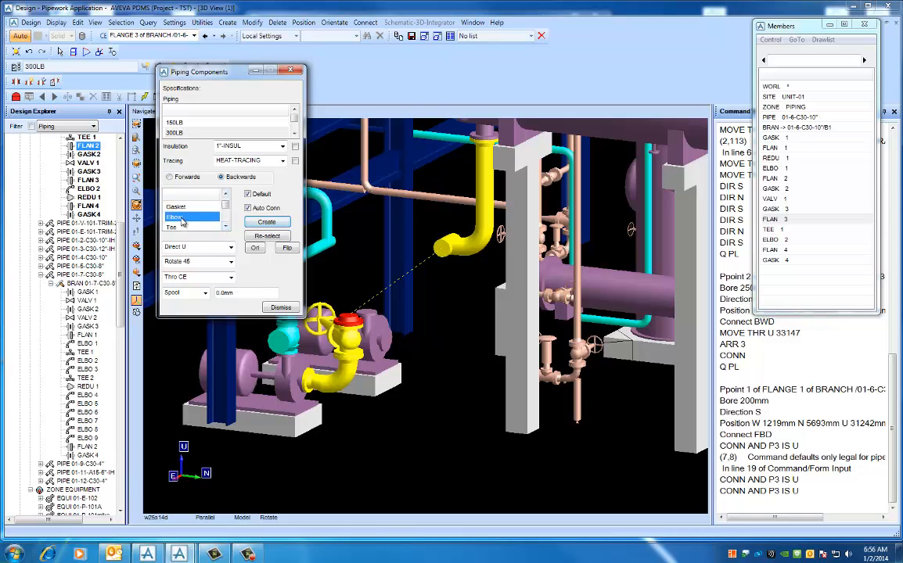
pyautogui.click(255, 223)
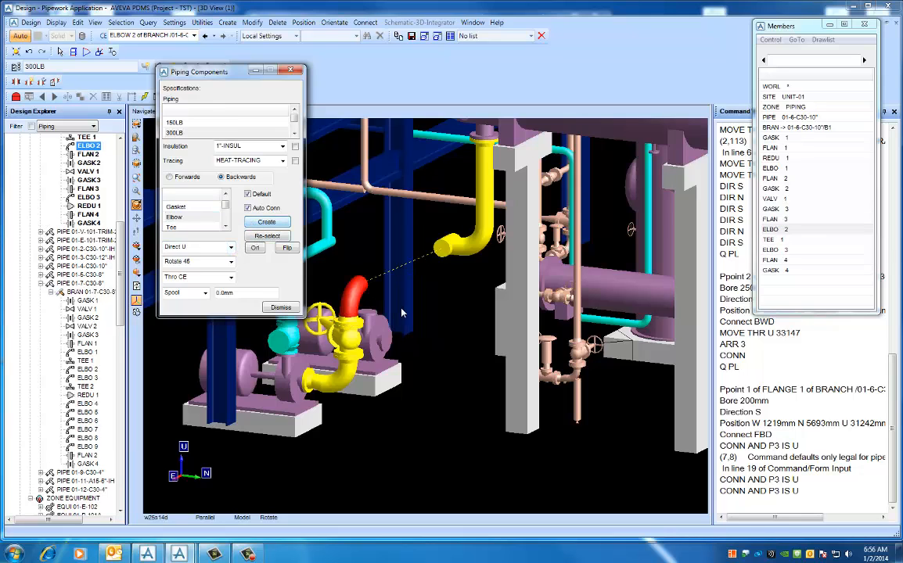
# - Position the elbow above the valve level with the tee using Thro Next
pyautogui.moveTo(403, 313)
pyautogui.mouseDown(button='middle')
pyautogui.moveTo(455, 317)
pyautogui.moveTo(405, 318)
pyautogui.mouseUp(button='middle')
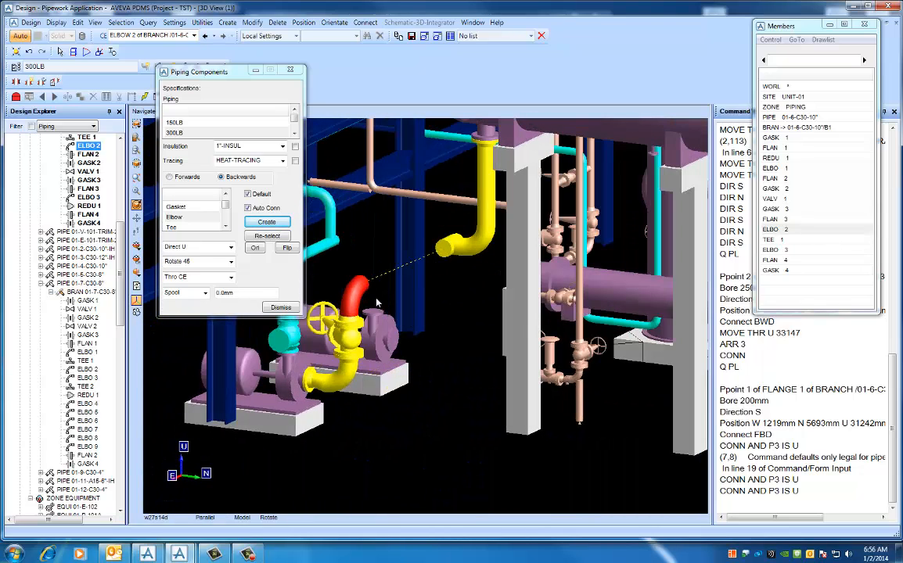
pyautogui.moveTo(417, 316)
pyautogui.mouseDown(button='middle')
pyautogui.moveTo(442, 317)
pyautogui.moveTo(405, 313)
pyautogui.mouseUp(button='middle')
pyautogui.moveTo(372, 278); pyautogui.dragTo(381, 278, button='middle')
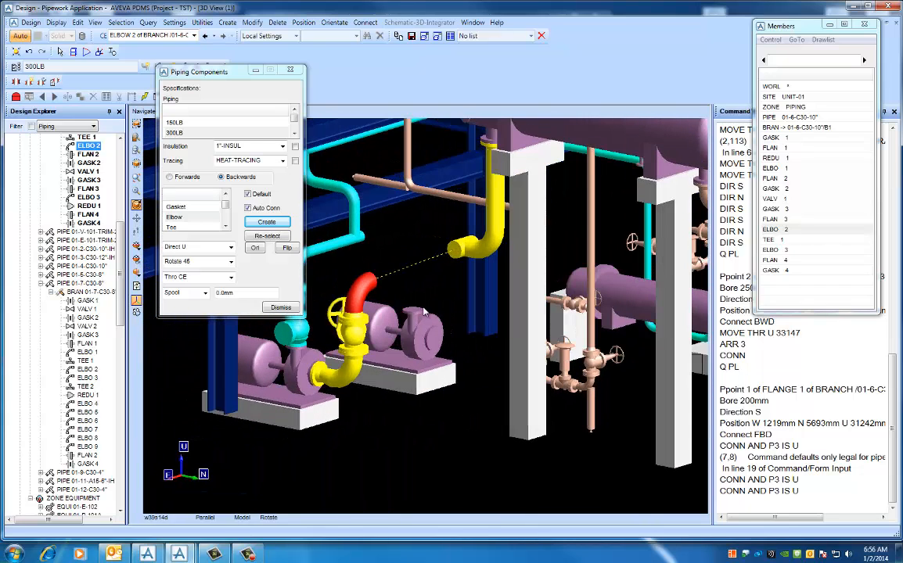
pyautogui.click(232, 279)
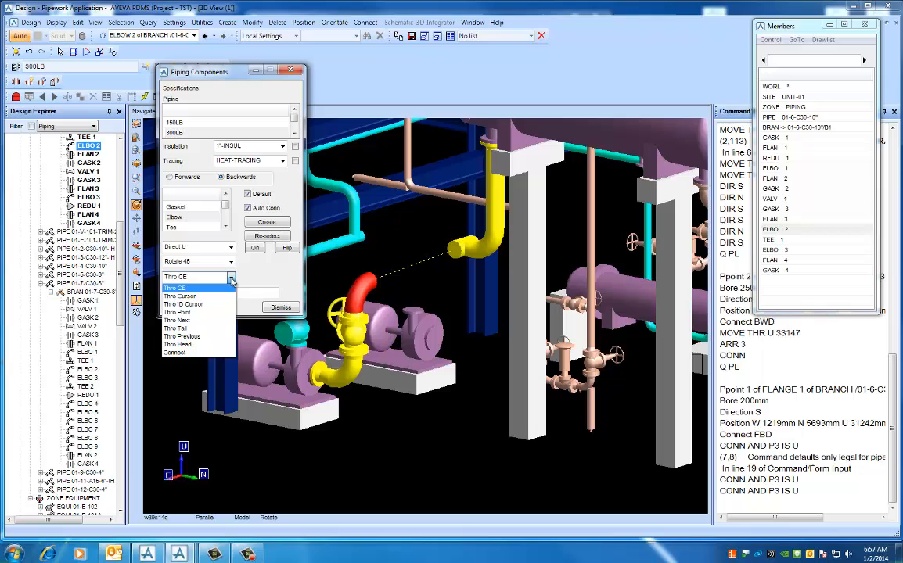
pyautogui.click(194, 321)
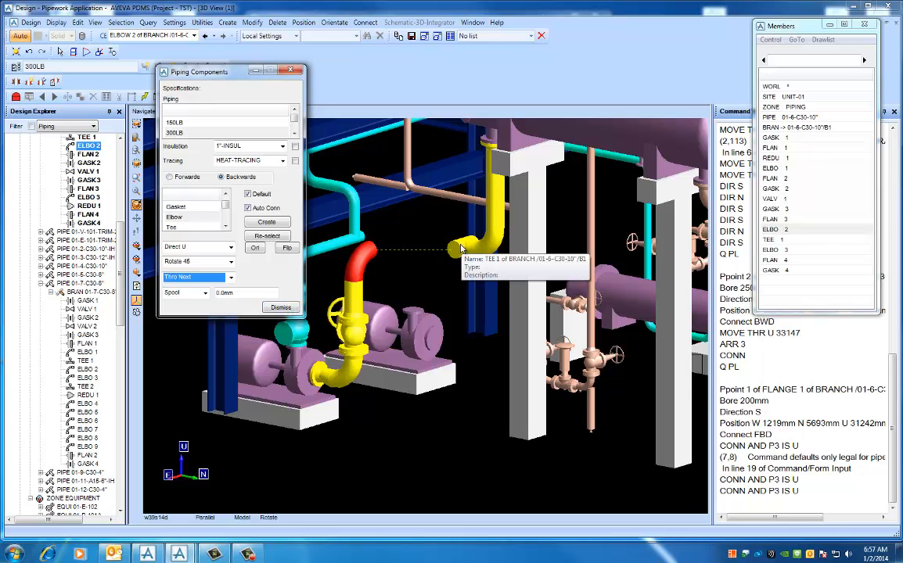
# - Switch component creation to Forwards and align the tee with the elbow above the valve using the command THR NEX
pyautogui.moveTo(438, 291); pyautogui.dragTo(441, 323, button='middle')
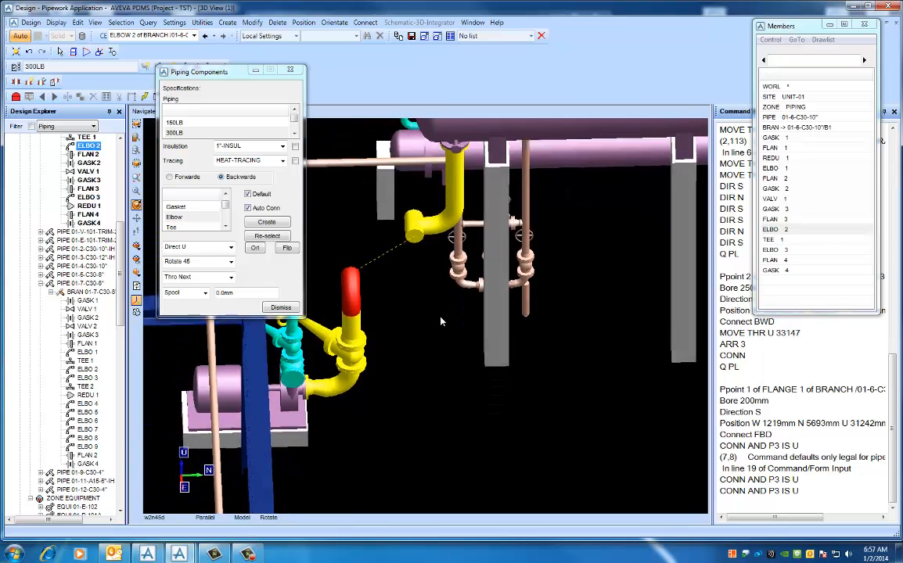
pyautogui.click(416, 227)
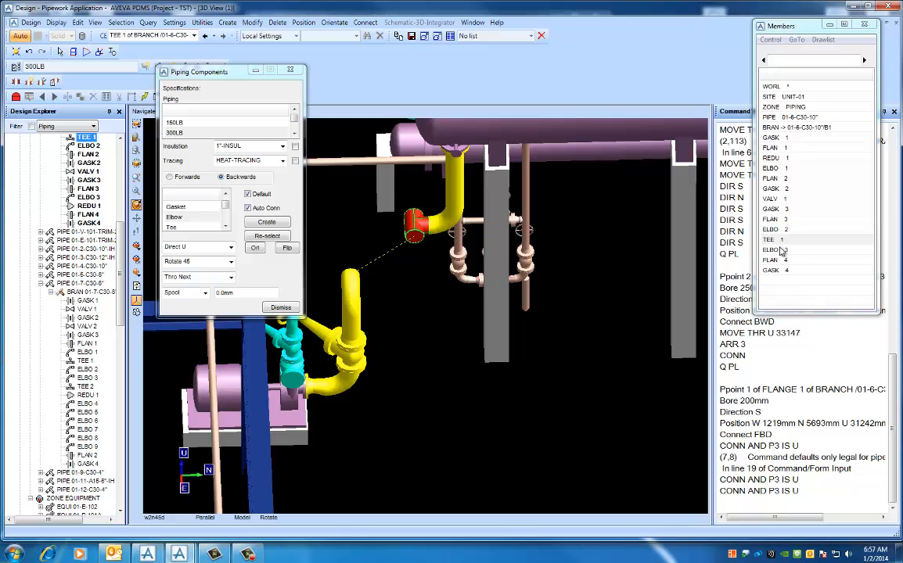
pyautogui.click(171, 179)
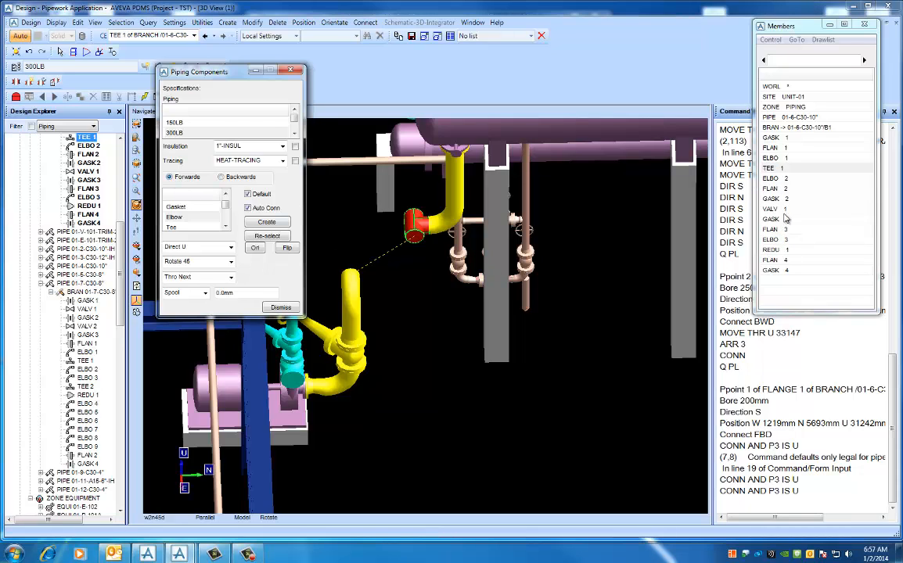
pyautogui.click(774, 171)
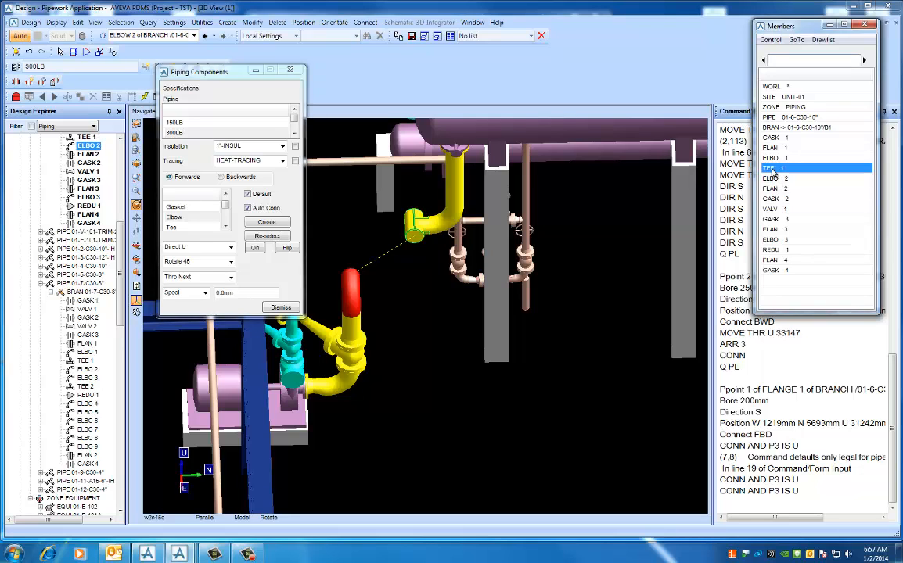
pyautogui.click(734, 499)
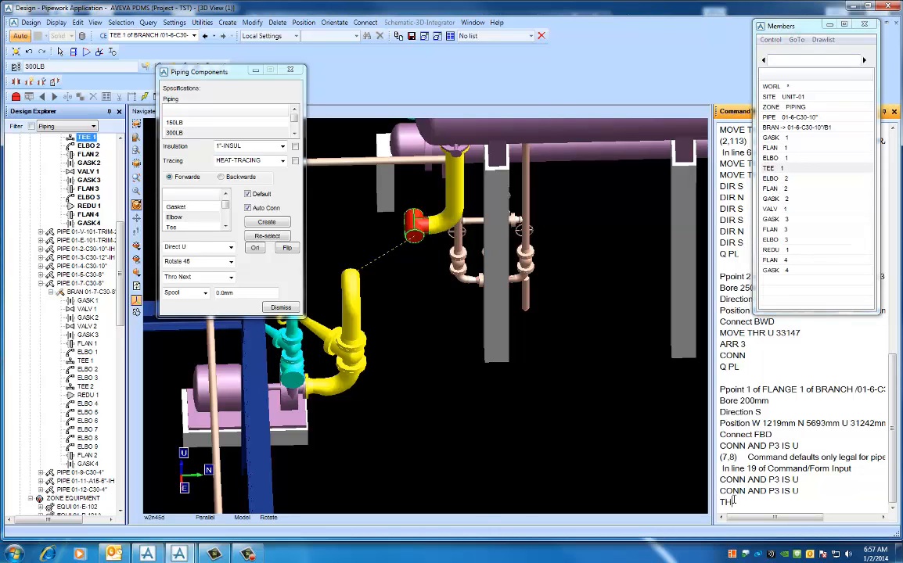
pyautogui.write('THR NEX')
pyautogui.press('Return')
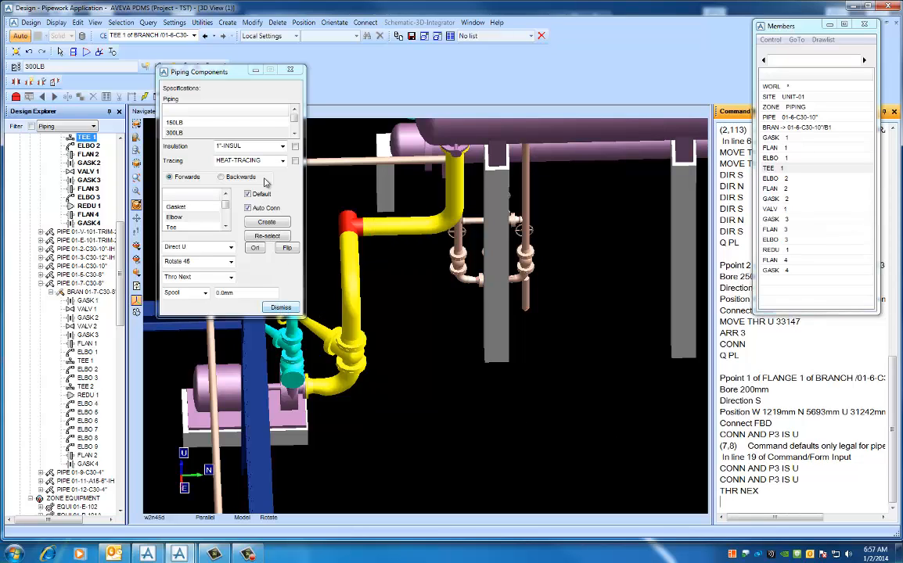
# - Close the Piping Components form and save the work, confirming the save
pyautogui.moveTo(212, 68); pyautogui.dragTo(149, 48)
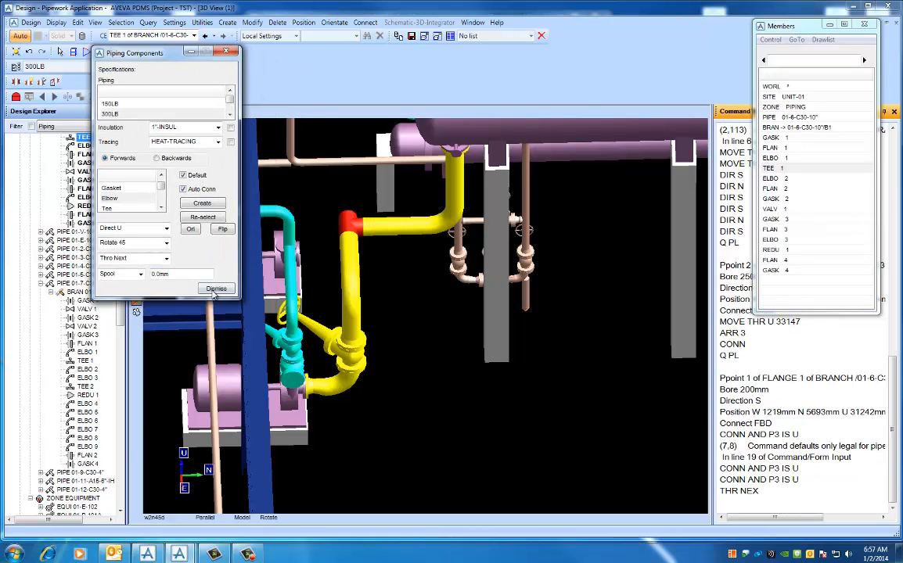
pyautogui.click(212, 293)
pyautogui.moveTo(335, 305); pyautogui.dragTo(440, 304, button='middle')
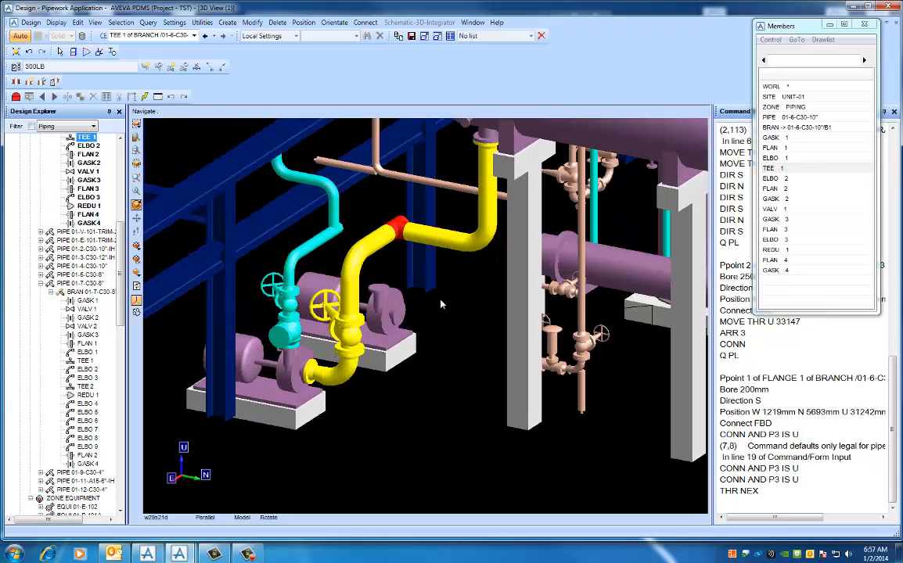
pyautogui.moveTo(438, 264); pyautogui.dragTo(402, 287, button='middle')
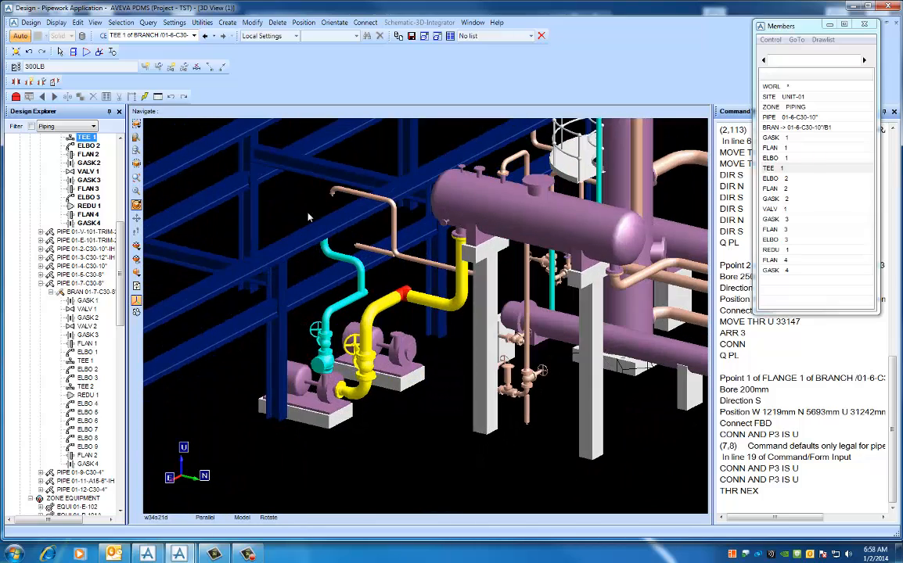
pyautogui.click(412, 37)
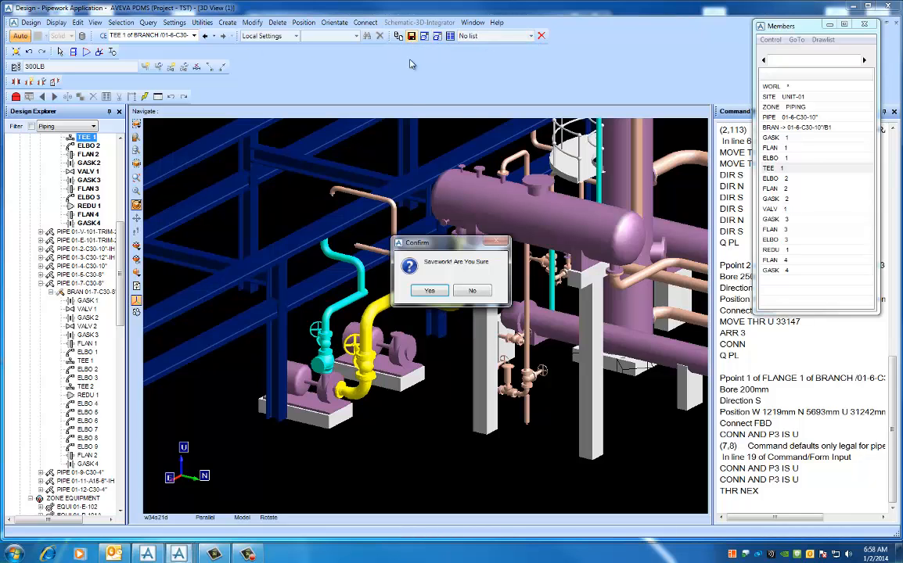
pyautogui.click(428, 291)
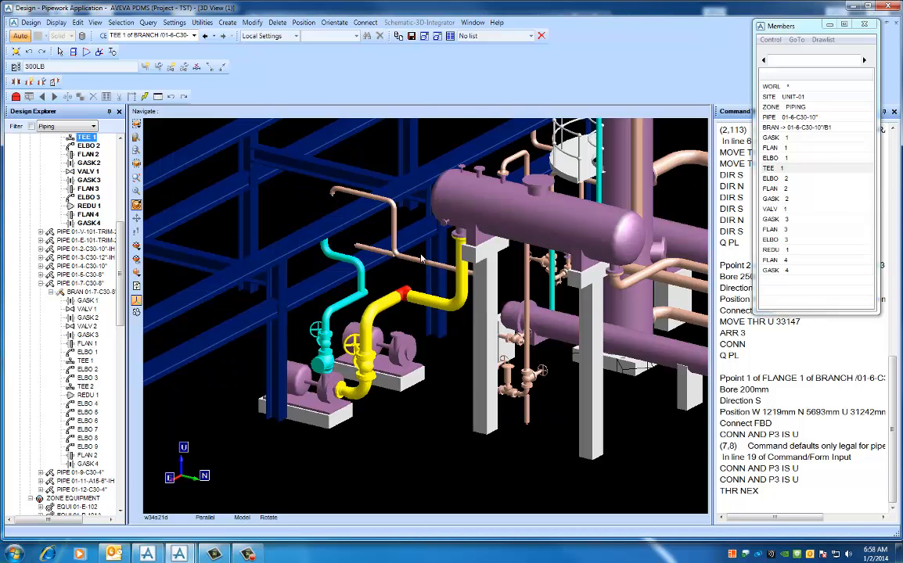
pyautogui.moveTo(389, 236); pyautogui.dragTo(410, 364, button='middle')
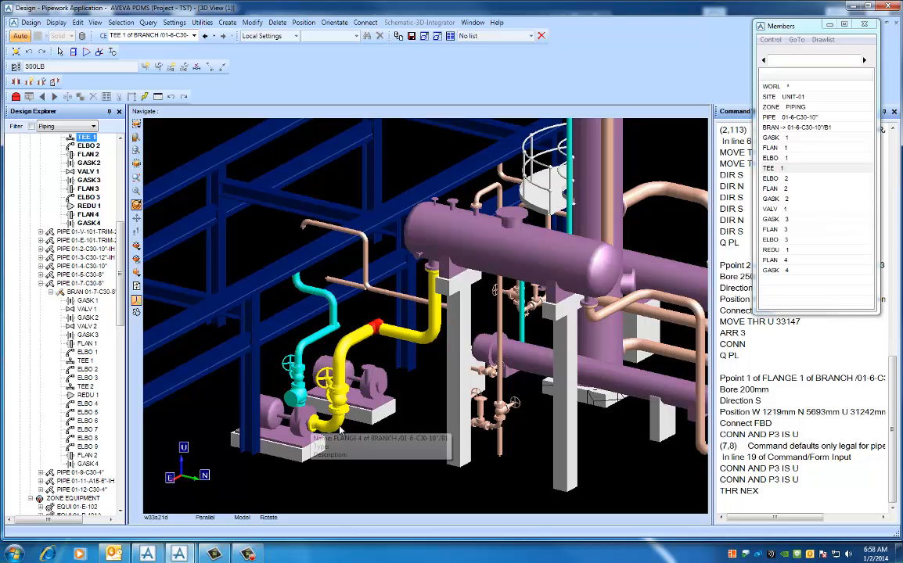
pyautogui.moveTo(310, 426); pyautogui.dragTo(307, 422, button='middle')
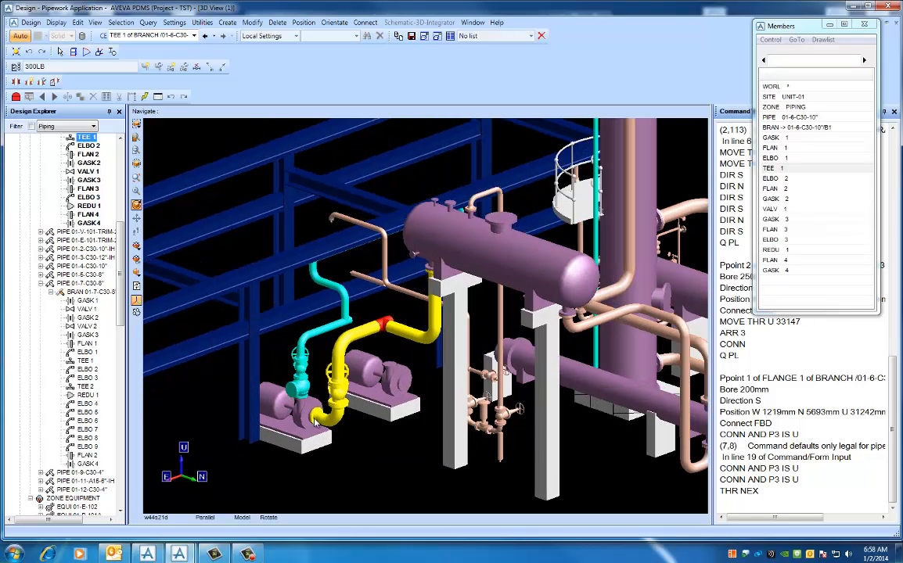